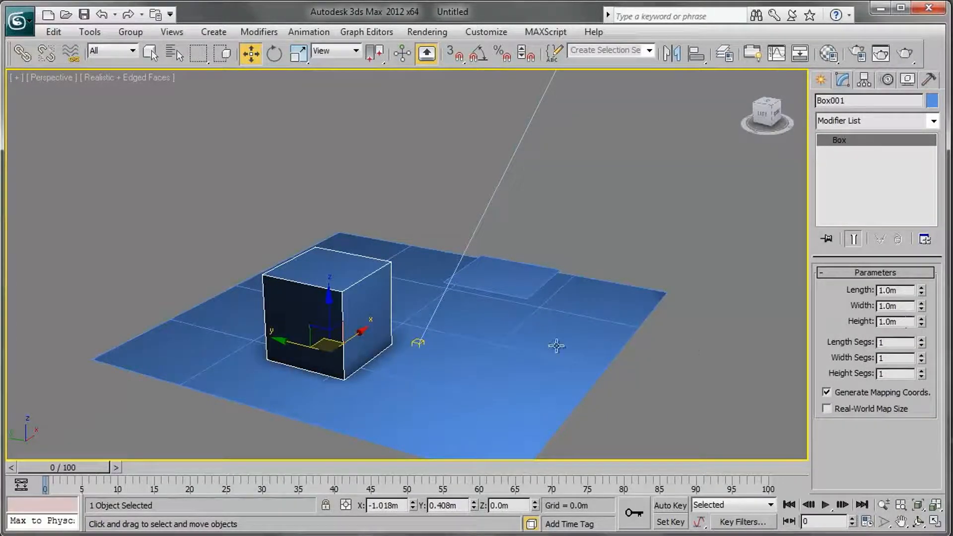
# Try different length and width segment counts on the small floating plane and return both to 1
pyautogui.click(508, 282)
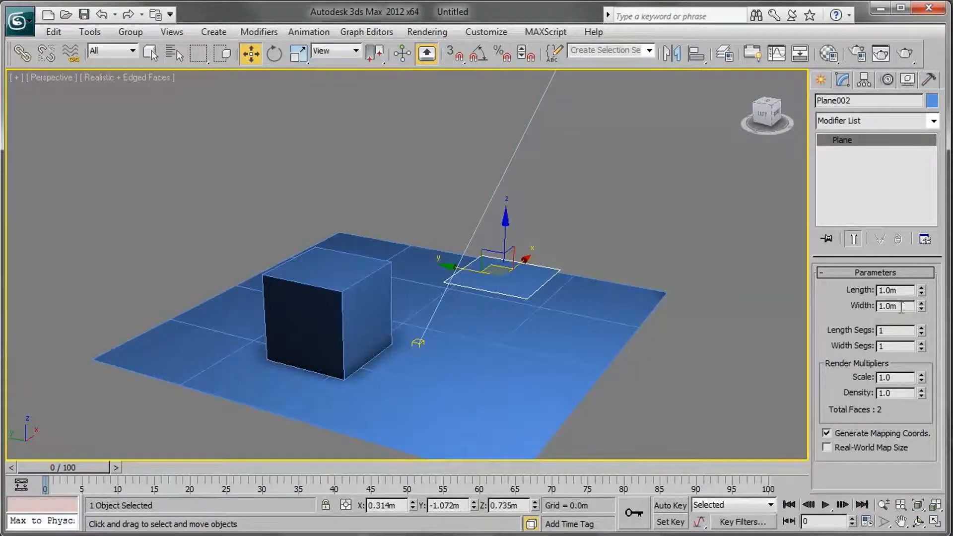
pyautogui.click(921, 328)
pyautogui.click(921, 328)
pyautogui.click(921, 328)
pyautogui.click(922, 344)
pyautogui.click(921, 343)
pyautogui.click(921, 344)
pyautogui.click(921, 333)
pyautogui.click(921, 333)
pyautogui.click(921, 333)
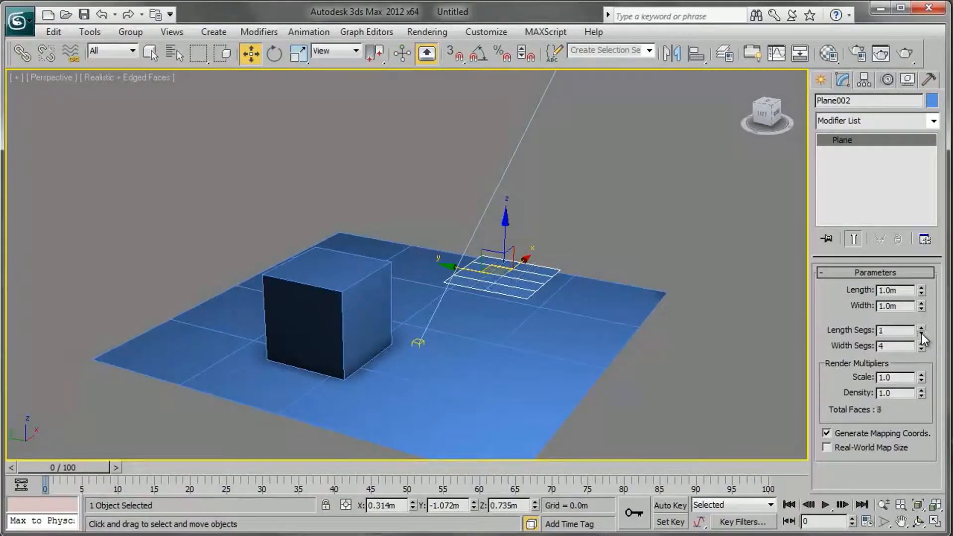
pyautogui.click(921, 348)
pyautogui.click(921, 343)
pyautogui.click(921, 343)
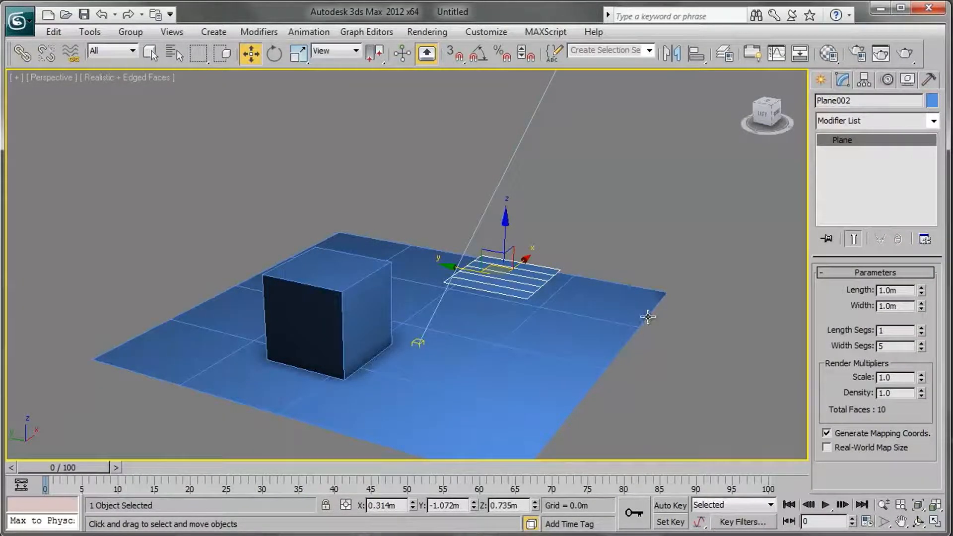
pyautogui.rightClick(920, 347)
# Turn on Area Shadows for the spotlight and set its cone to a hotspot of 78.2 and a falloff of 80.2
pyautogui.moveTo(607, 249)
pyautogui.keyDown('alt'); pyautogui.mouseDown(button='middle')
pyautogui.moveTo(562, 291)
pyautogui.moveTo(590, 255)
pyautogui.mouseUp(button='middle'); pyautogui.keyUp('alt')
pyautogui.click(619, 119)
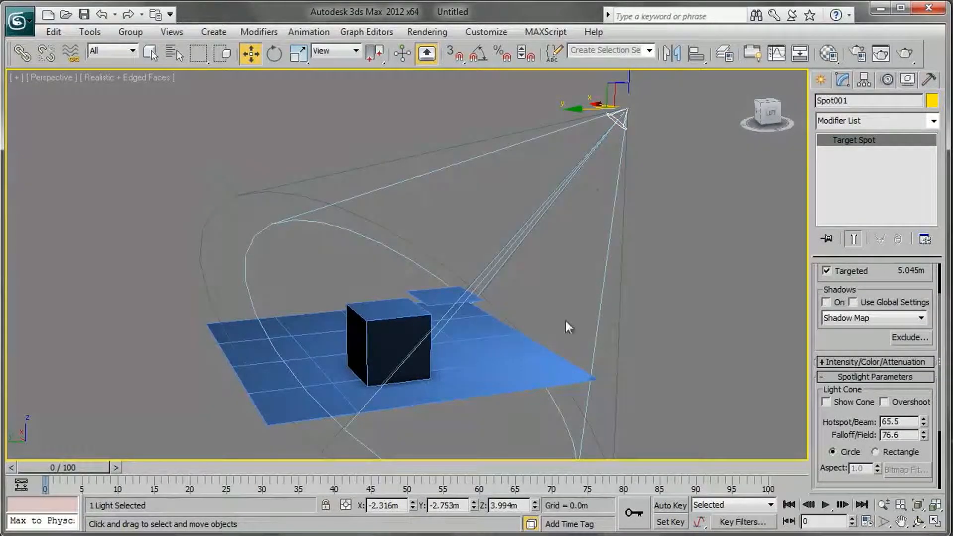
pyautogui.scroll(2, 844, 327)
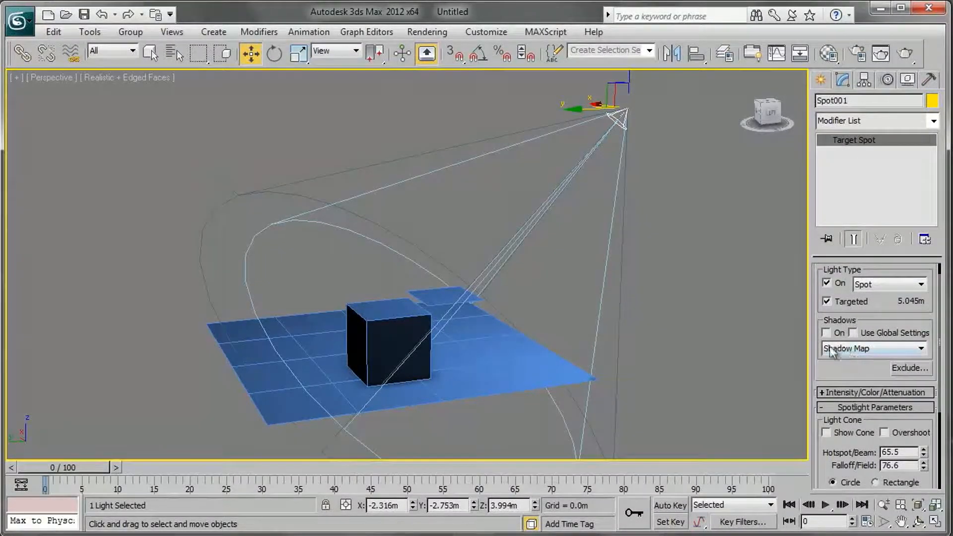
pyautogui.click(826, 334)
pyautogui.click(845, 349)
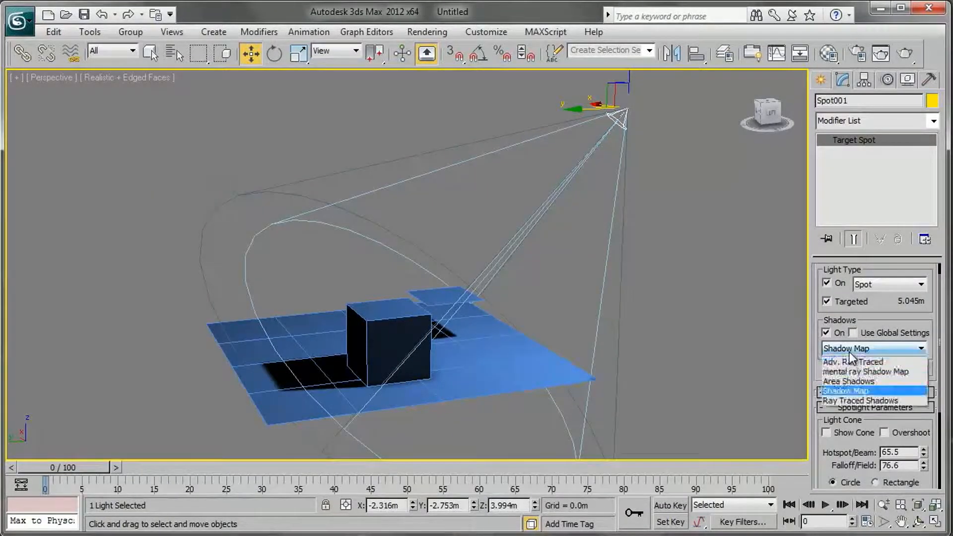
pyautogui.click(856, 381)
pyautogui.moveTo(857, 381); pyautogui.dragTo(857, 323)
pyautogui.moveTo(925, 392); pyautogui.dragTo(897, 297)
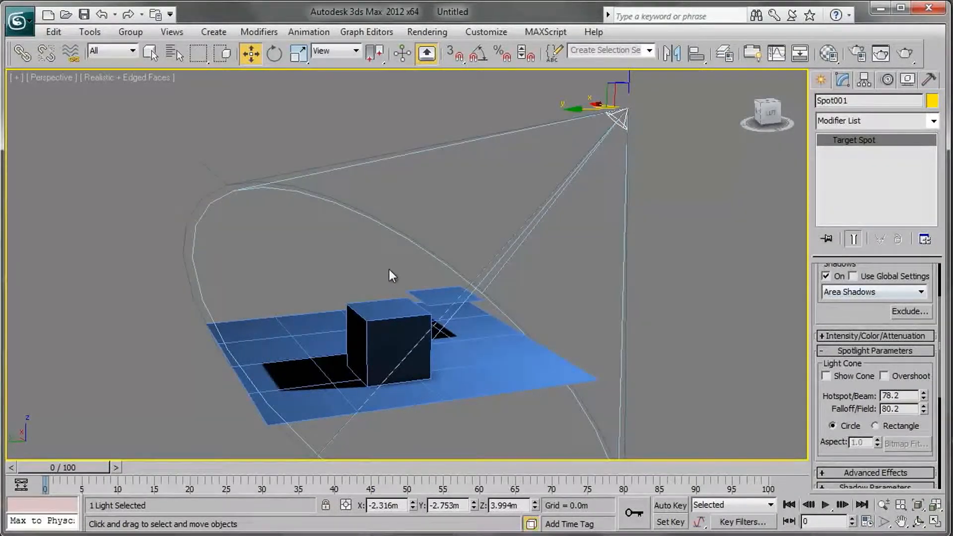
# Render the perspective view framing the box and the floating plane to check their shadows, and close the render
pyautogui.keyDown('alt'); pyautogui.moveTo(594, 269); pyautogui.dragTo(407, 250, button='middle'); pyautogui.keyUp('alt')
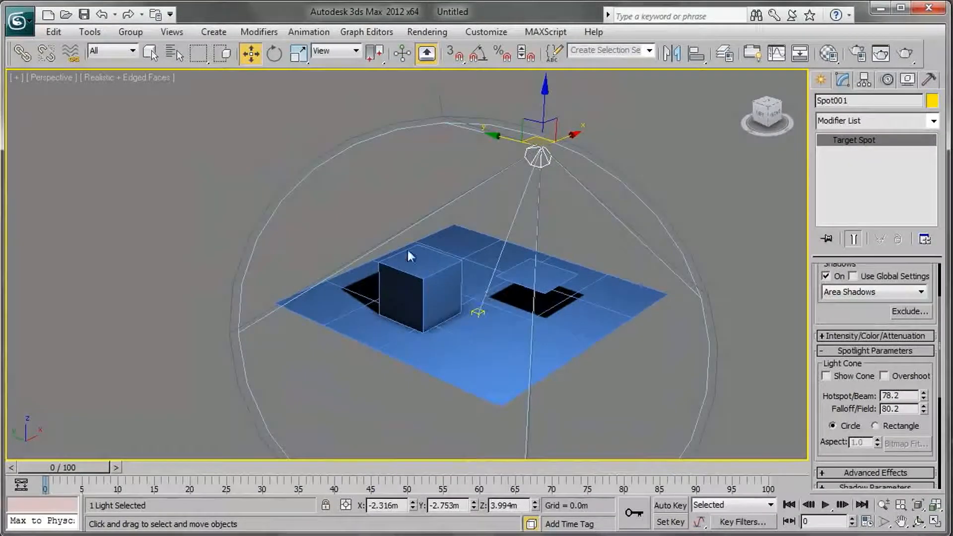
pyautogui.keyDown('alt'); pyautogui.moveTo(472, 325); pyautogui.dragTo(517, 319, button='middle'); pyautogui.keyUp('alt')
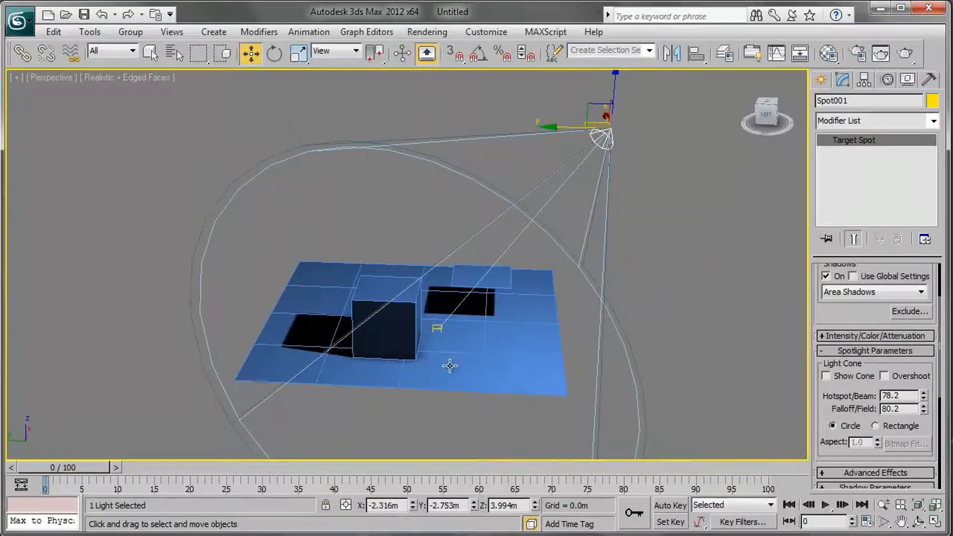
pyautogui.scroll(5, 563, 291)
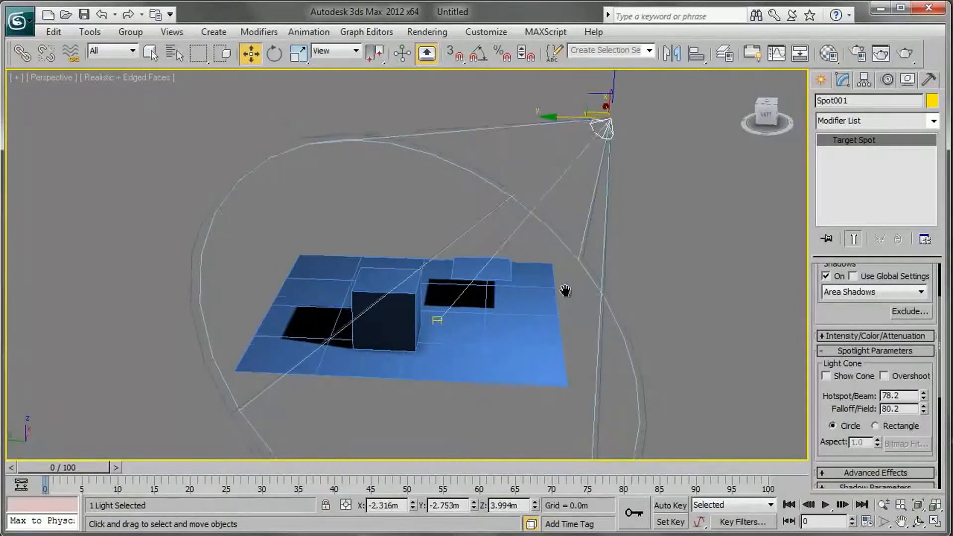
pyautogui.scroll(-3, 559, 289)
pyautogui.keyDown('alt'); pyautogui.moveTo(609, 323); pyautogui.dragTo(496, 288, button='middle'); pyautogui.keyUp('alt')
pyautogui.click(907, 56)
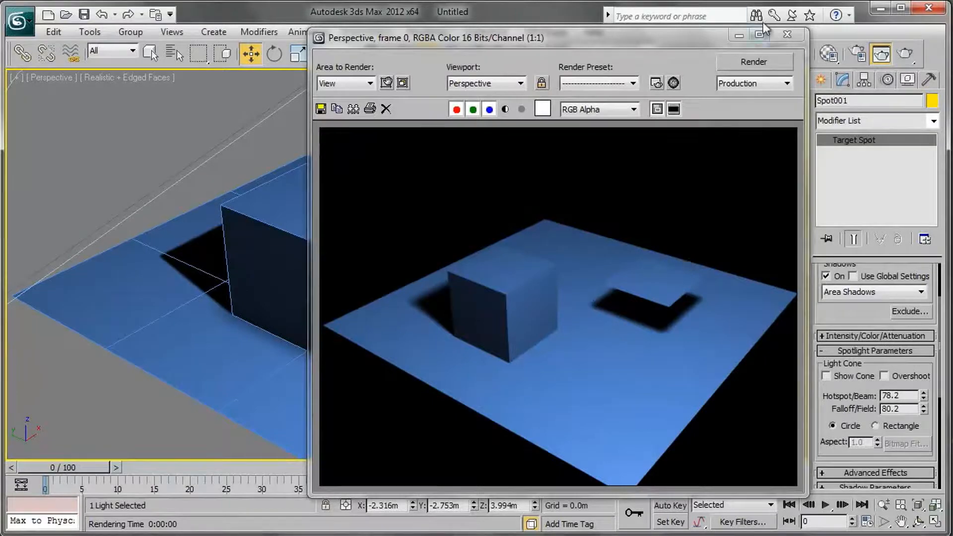
pyautogui.click(786, 34)
# Deselect everything, open the Material Editor and name the first sample material Base
pyautogui.click(641, 132)
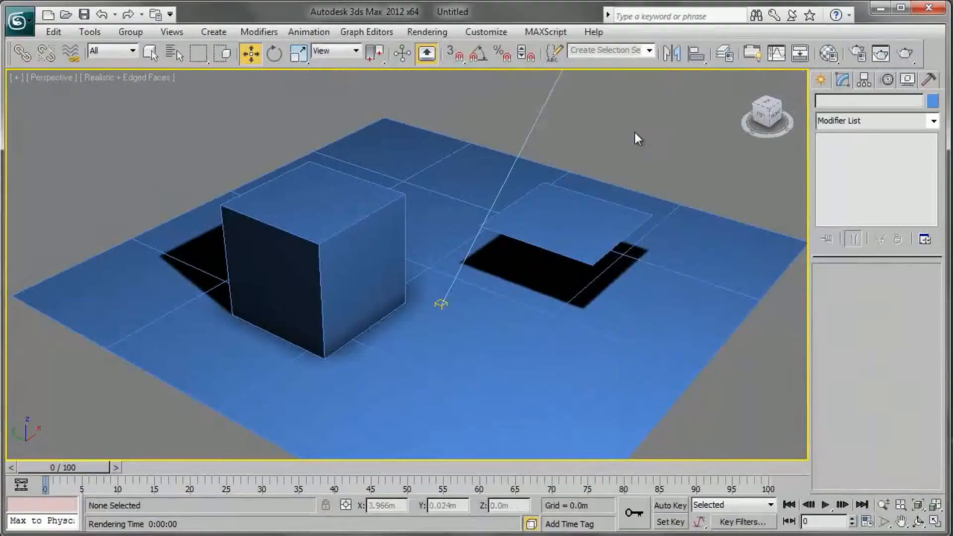
pyautogui.keyDown('alt'); pyautogui.moveTo(596, 144); pyautogui.dragTo(612, 180, button='middle'); pyautogui.keyUp('alt')
pyautogui.scroll(-3, 474, 219)
pyautogui.keyDown('alt'); pyautogui.moveTo(474, 219); pyautogui.dragTo(485, 222, button='middle'); pyautogui.keyUp('alt')
pyautogui.scroll(2, 485, 222)
pyautogui.keyDown('alt'); pyautogui.moveTo(549, 230); pyautogui.dragTo(537, 209, button='middle'); pyautogui.keyUp('alt')
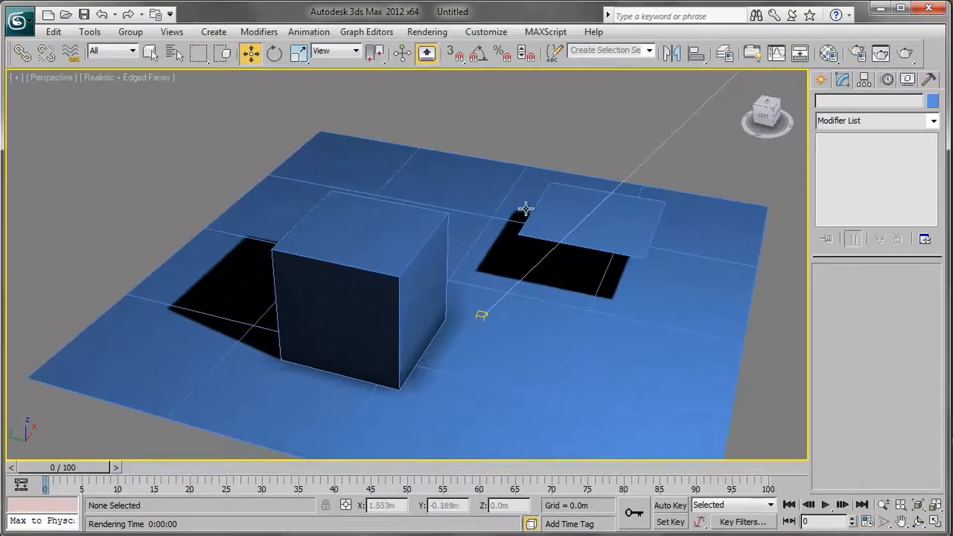
pyautogui.click(829, 53)
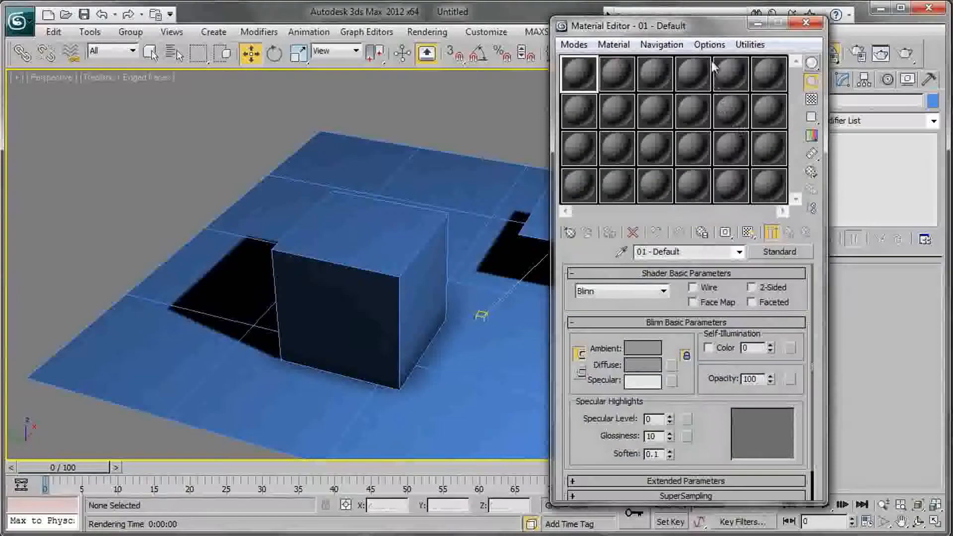
pyautogui.moveTo(720, 28); pyautogui.dragTo(695, 28)
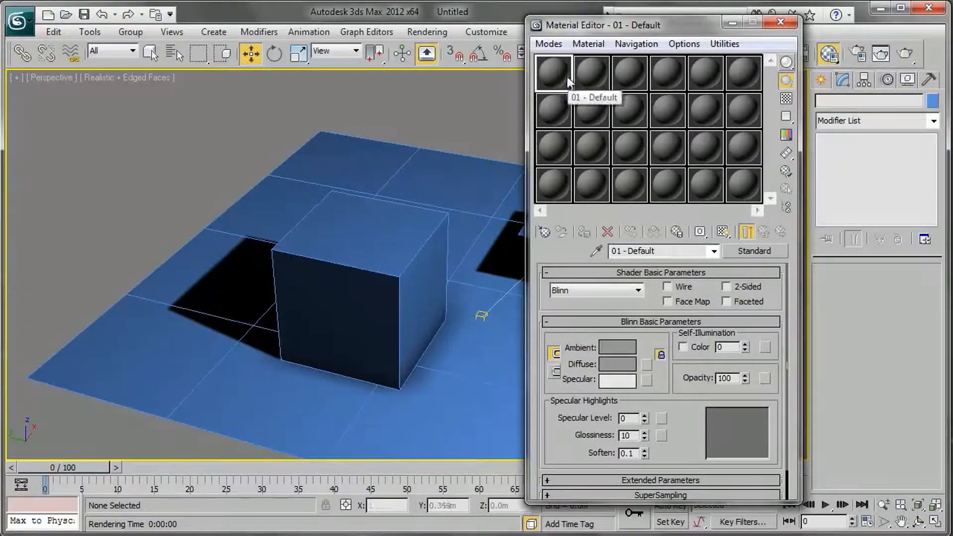
pyautogui.moveTo(656, 250); pyautogui.dragTo(543, 245)
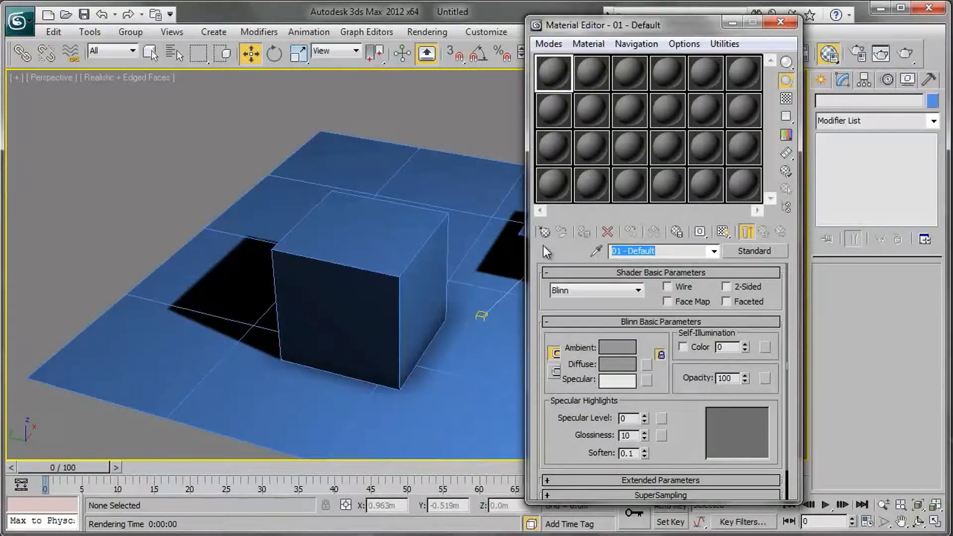
pyautogui.write('B')
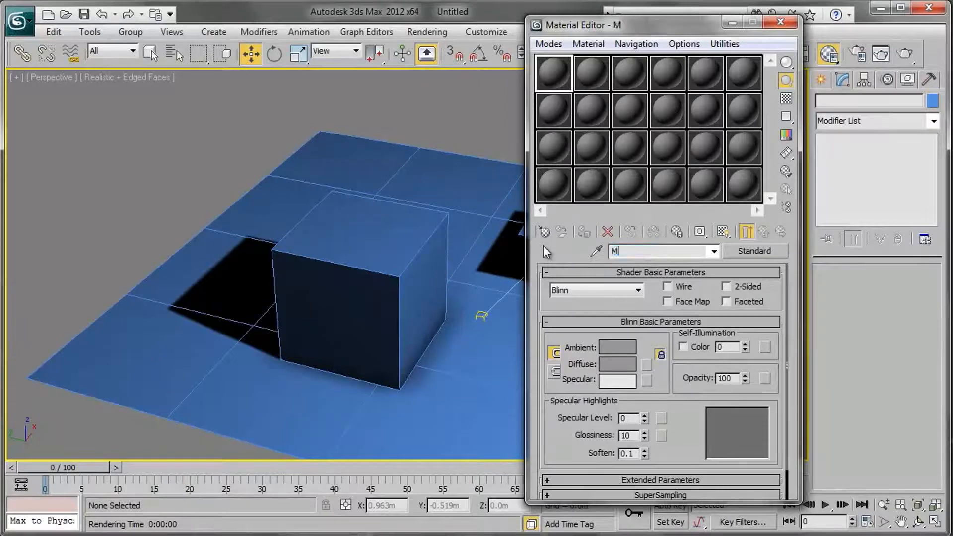
pyautogui.write('ase')
# Assign the Base material to the large ground plane
pyautogui.moveTo(428, 224); pyautogui.dragTo(409, 222, button='middle')
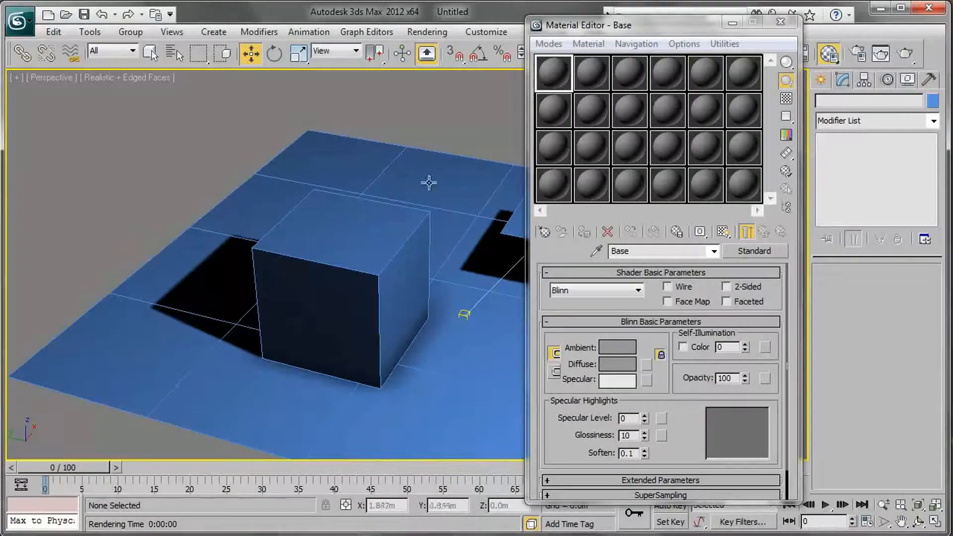
pyautogui.click(475, 199)
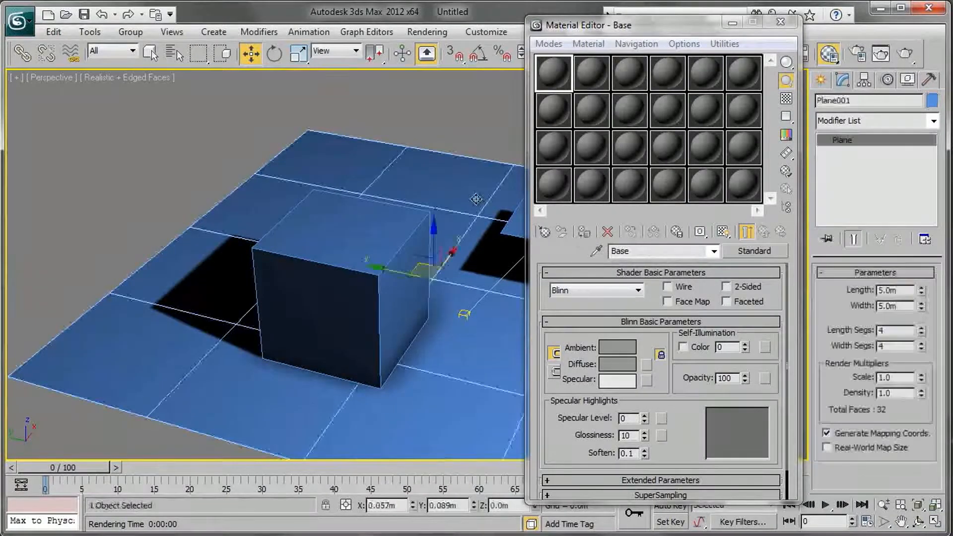
pyautogui.click(583, 232)
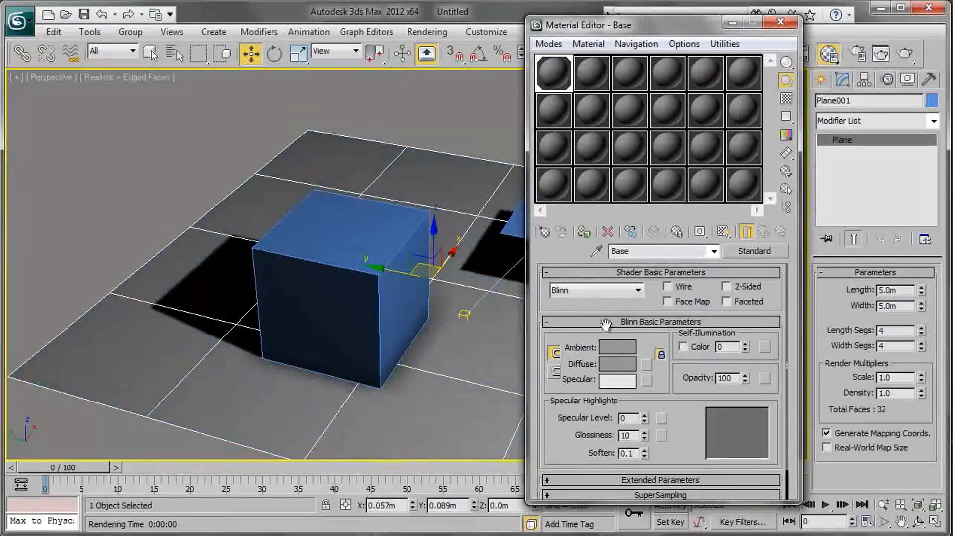
# Set the Base material's ambient and diffuse colour to a dark blue with RGB 70, 105, 129
pyautogui.click(628, 347)
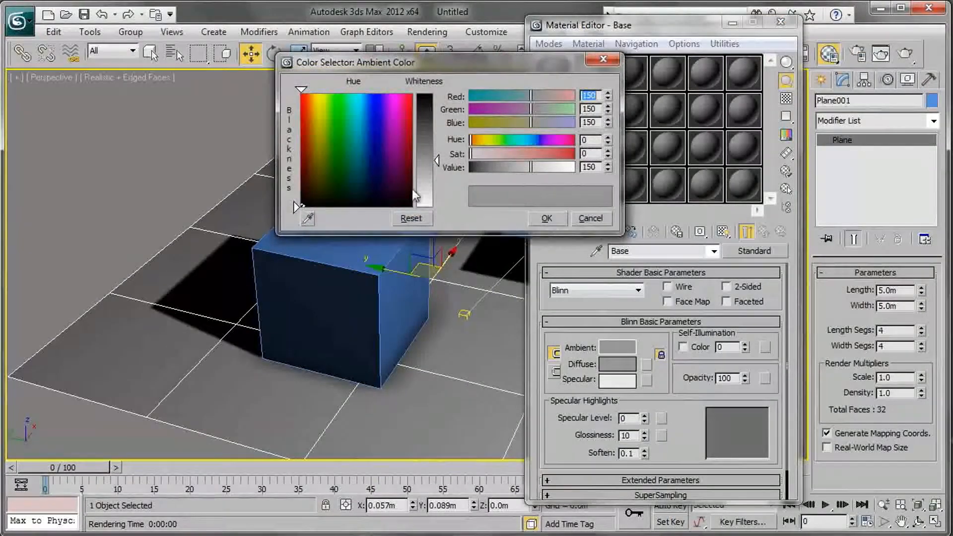
pyautogui.moveTo(342, 172); pyautogui.dragTo(364, 173)
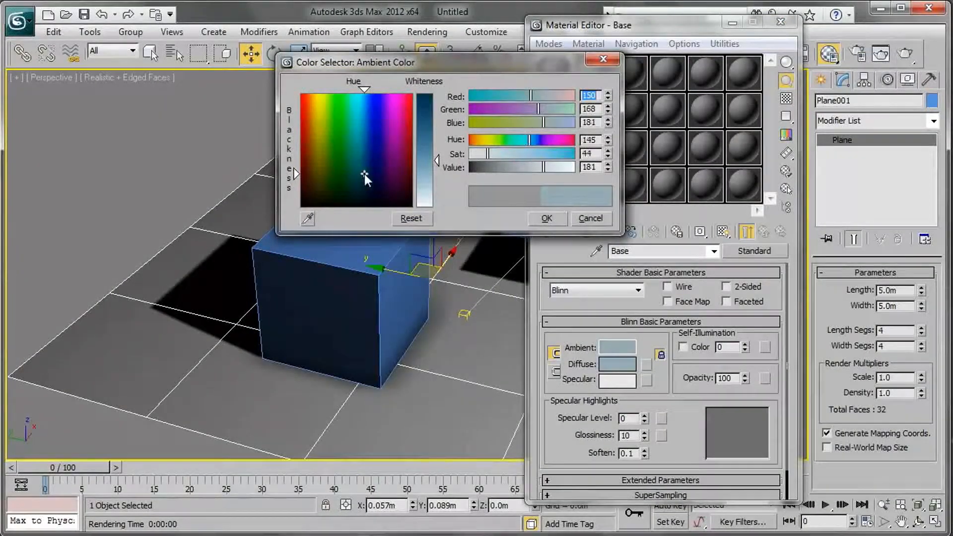
pyautogui.moveTo(425, 165); pyautogui.dragTo(428, 125)
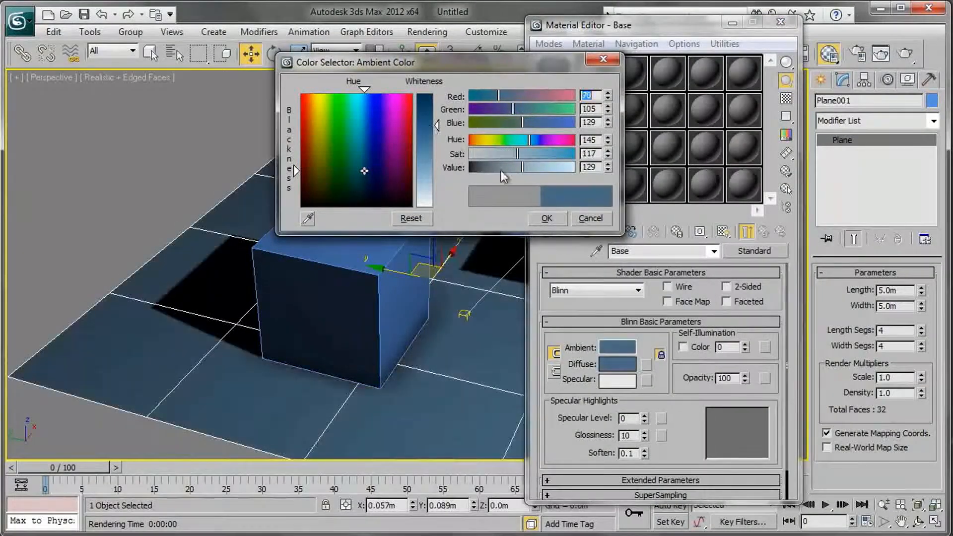
pyautogui.click(554, 219)
# Show the checkered background behind the Base material's sample
pyautogui.keyDown('alt'); pyautogui.moveTo(507, 270); pyautogui.dragTo(357, 271, button='middle'); pyautogui.keyUp('alt')
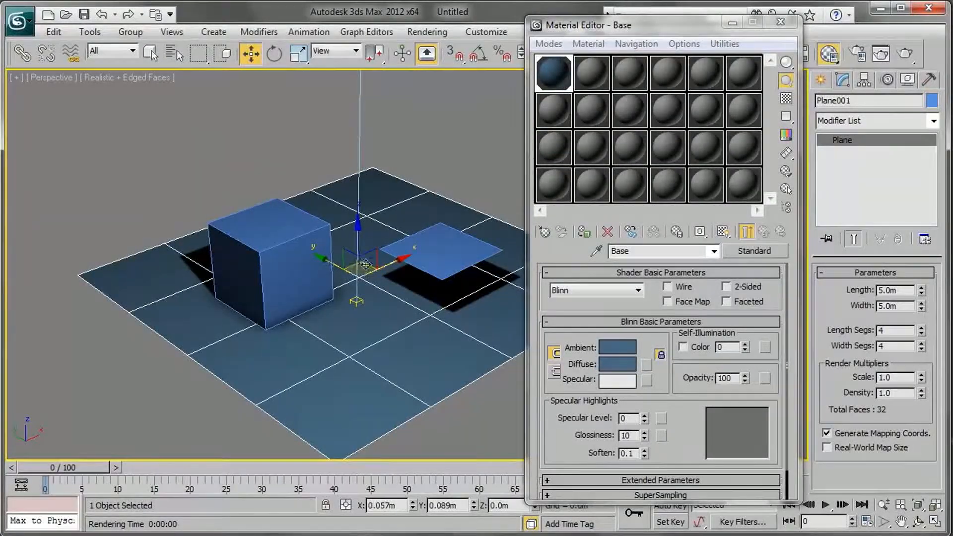
pyautogui.keyDown('alt'); pyautogui.moveTo(439, 274); pyautogui.dragTo(498, 238, button='middle'); pyautogui.keyUp('alt')
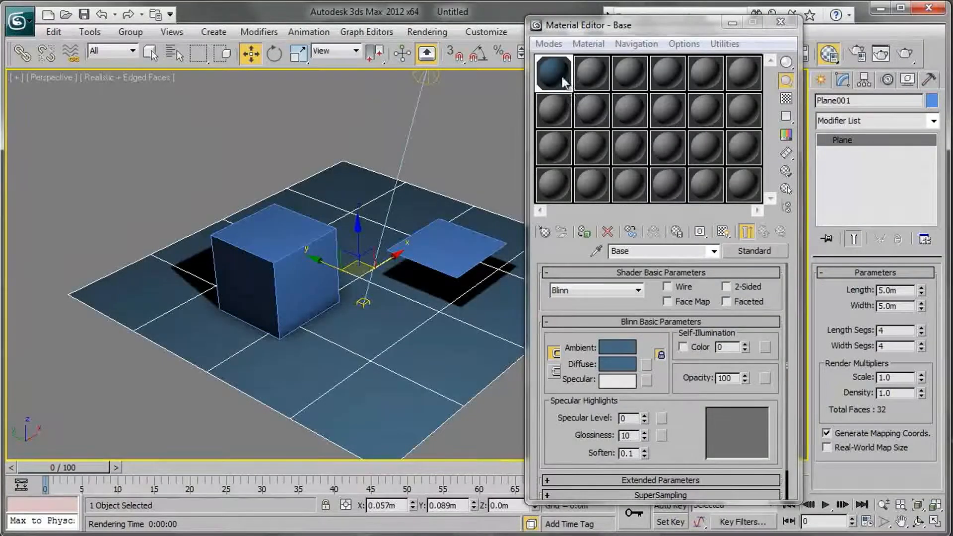
pyautogui.click(785, 101)
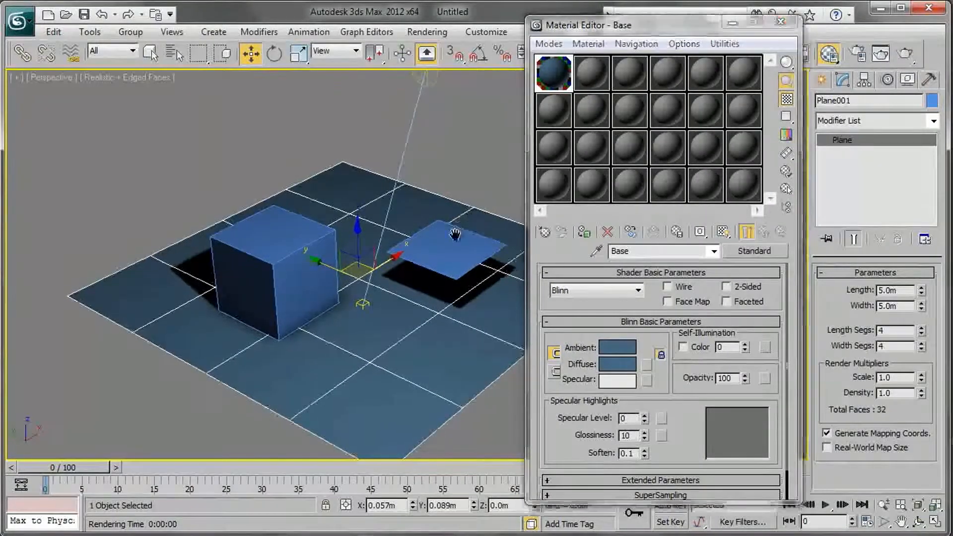
# Name the second sample material caja 01
pyautogui.scroll(2, 431, 239)
pyautogui.keyDown('alt'); pyautogui.moveTo(400, 217); pyautogui.dragTo(380, 271, button='middle'); pyautogui.keyUp('alt')
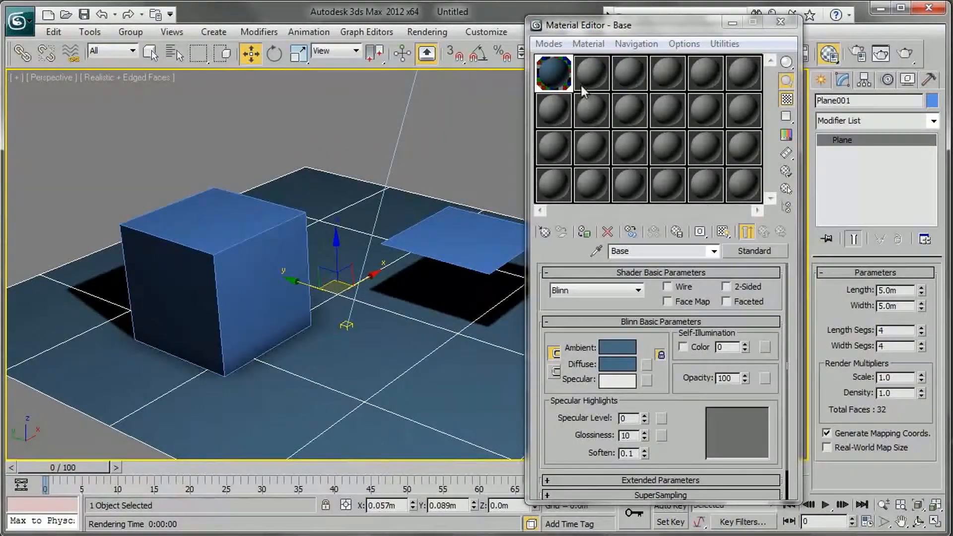
pyautogui.click(581, 81)
pyautogui.moveTo(686, 249); pyautogui.dragTo(540, 249)
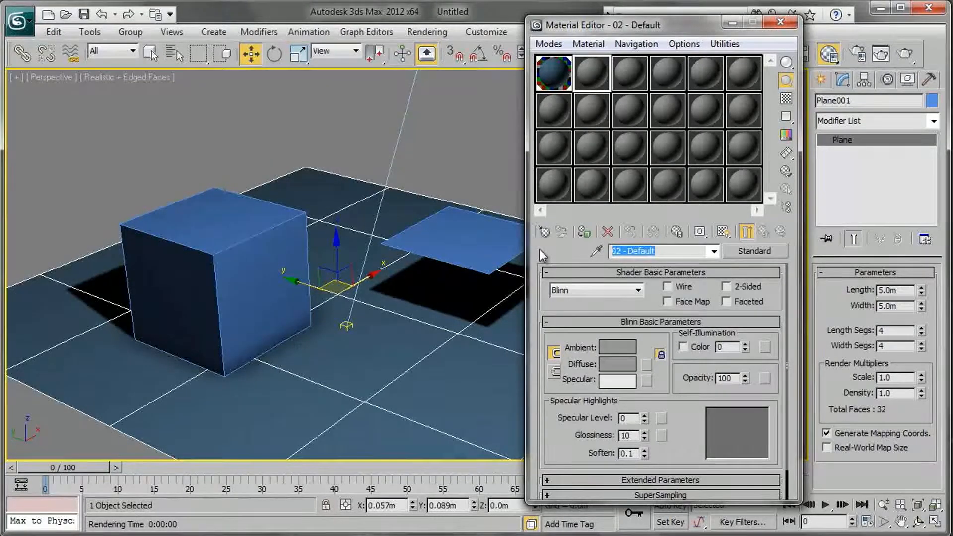
pyautogui.write('caja 01')
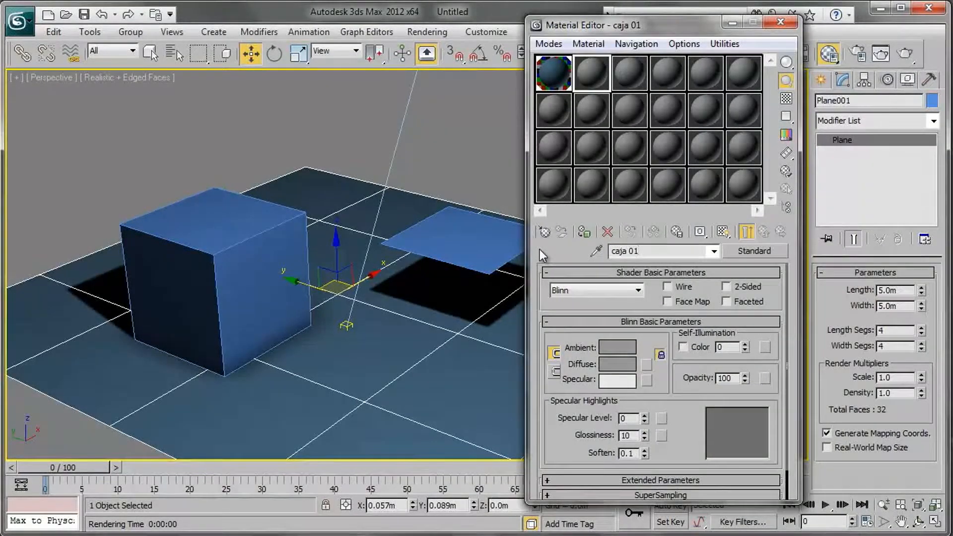
# Copy the caja 01 material to the third sample slot and rename the copy plano 01
pyautogui.click(463, 244)
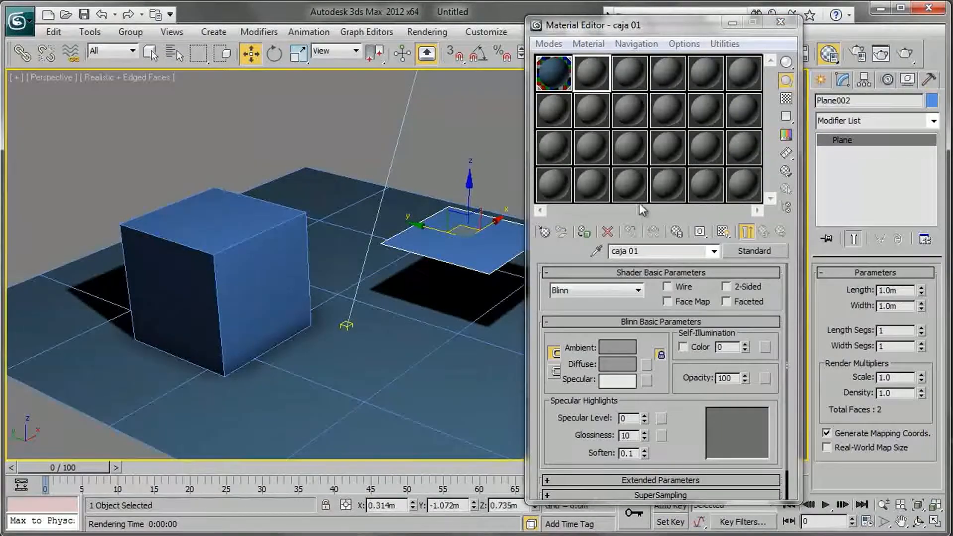
pyautogui.moveTo(594, 79); pyautogui.dragTo(627, 77)
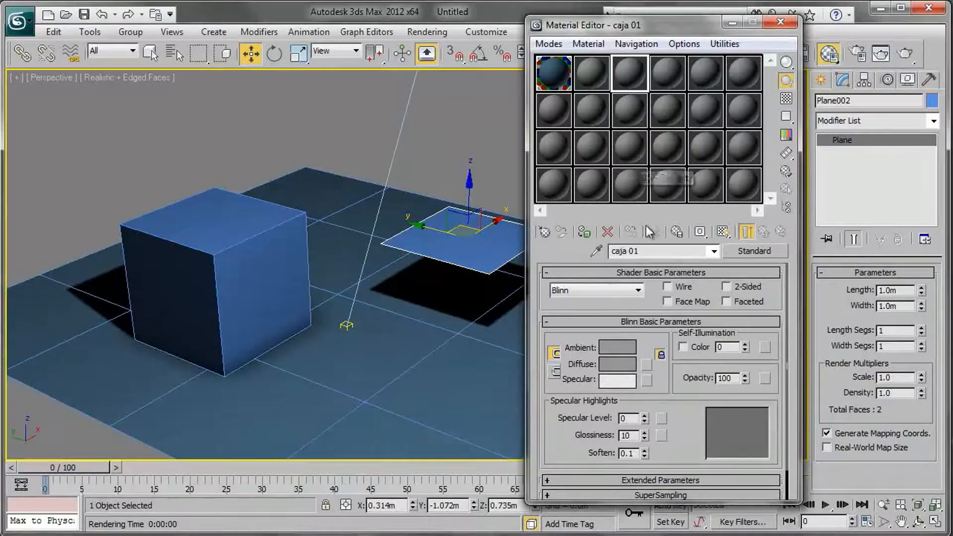
pyautogui.moveTo(641, 251); pyautogui.dragTo(573, 256)
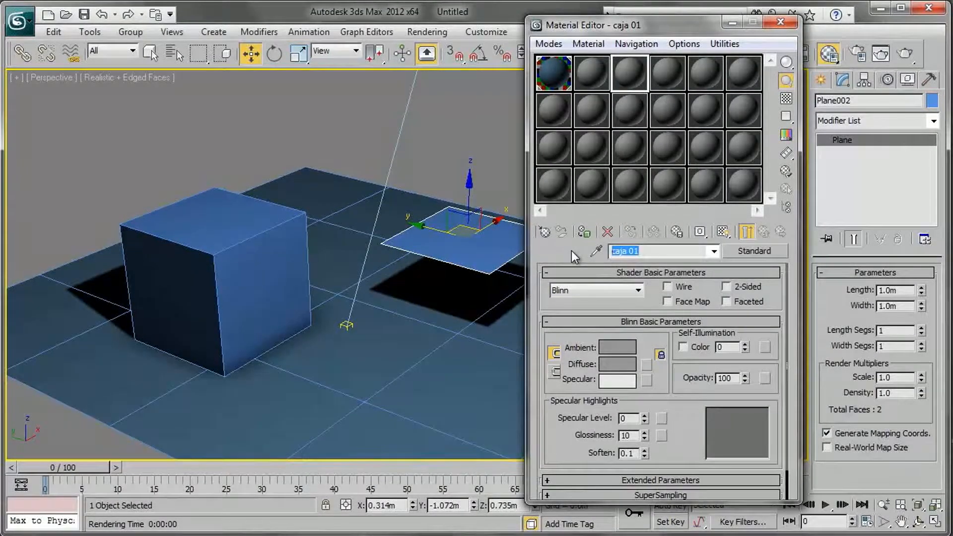
pyautogui.write('plano 01')
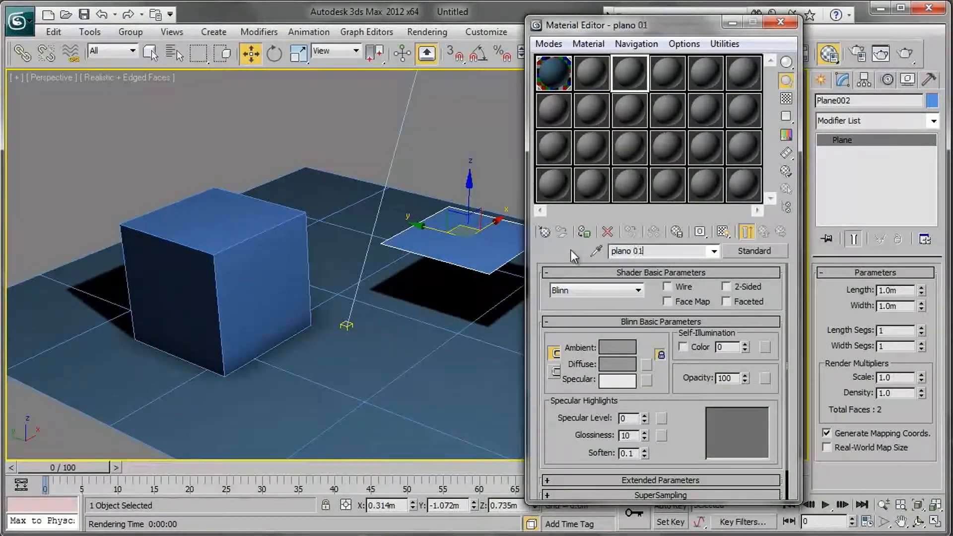
pyautogui.press('Return')
# Assign the caja 01 material to the box
pyautogui.click(585, 70)
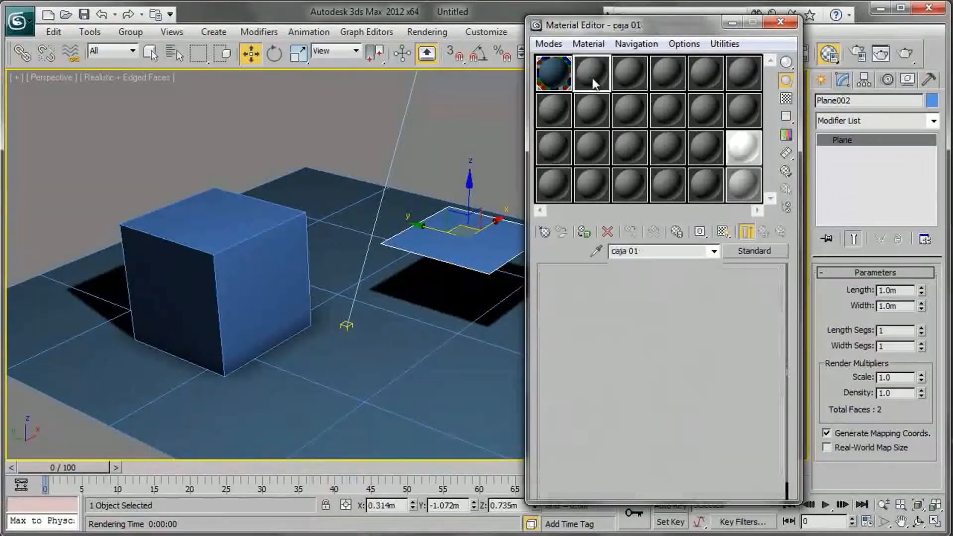
pyautogui.click(281, 308)
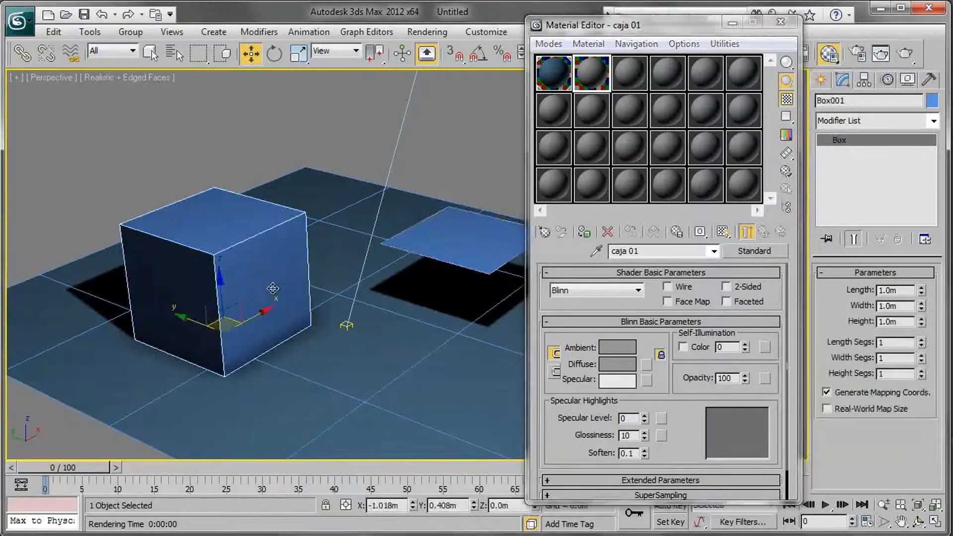
pyautogui.click(584, 232)
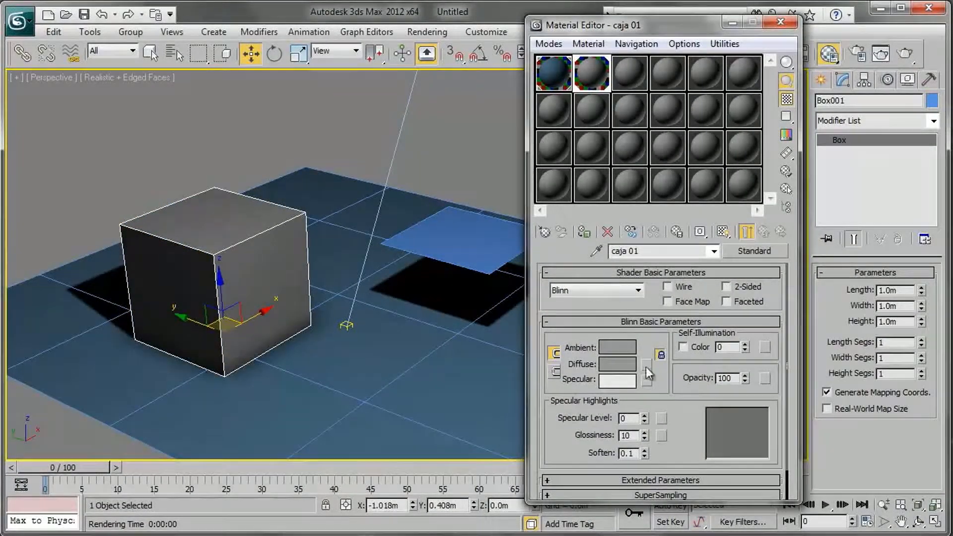
# Set the caja 01 material's ambient and diffuse colour to a dark red with RGB 115, 12, 12
pyautogui.click(627, 350)
pyautogui.moveTo(381, 166); pyautogui.dragTo(300, 127)
pyautogui.click(411, 127)
pyautogui.moveTo(437, 158); pyautogui.dragTo(436, 99)
pyautogui.moveTo(522, 168); pyautogui.dragTo(517, 169)
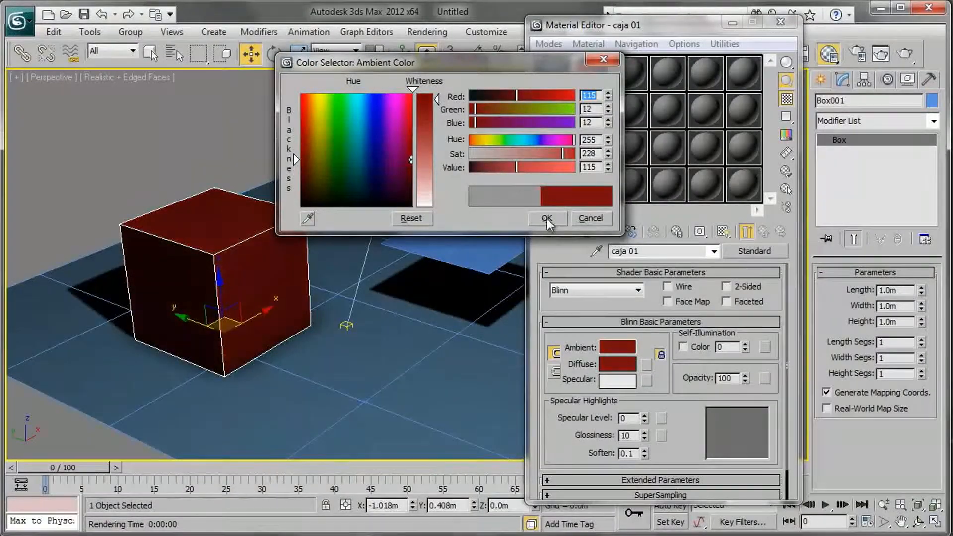
pyautogui.click(547, 218)
# Assign the plano 01 material to the floating plane
pyautogui.click(456, 257)
pyautogui.click(629, 73)
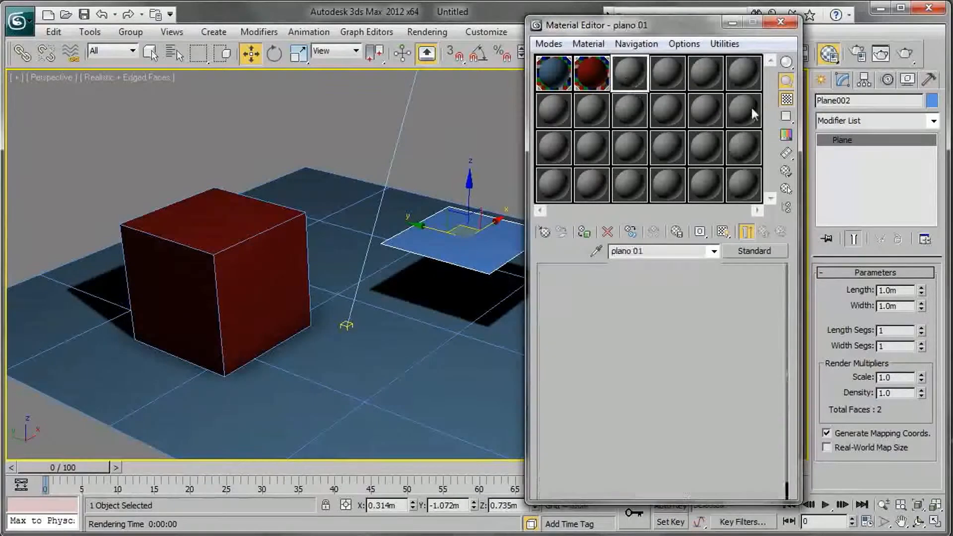
pyautogui.click(582, 231)
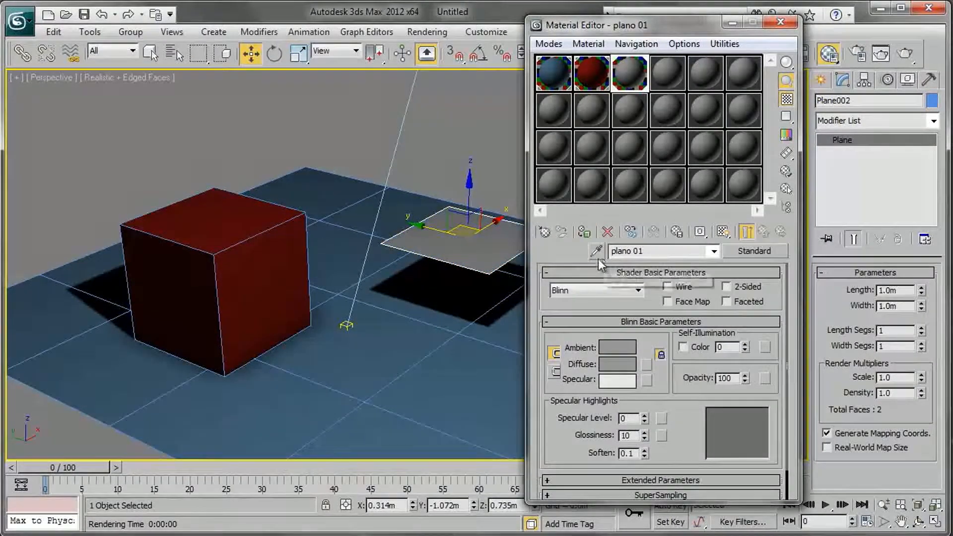
# Set the plano 01 material's ambient and diffuse colour to a golden yellow with RGB 194, 155, 0
pyautogui.click(626, 350)
pyautogui.moveTo(307, 115); pyautogui.dragTo(316, 93)
pyautogui.click(423, 94)
pyautogui.click(548, 165)
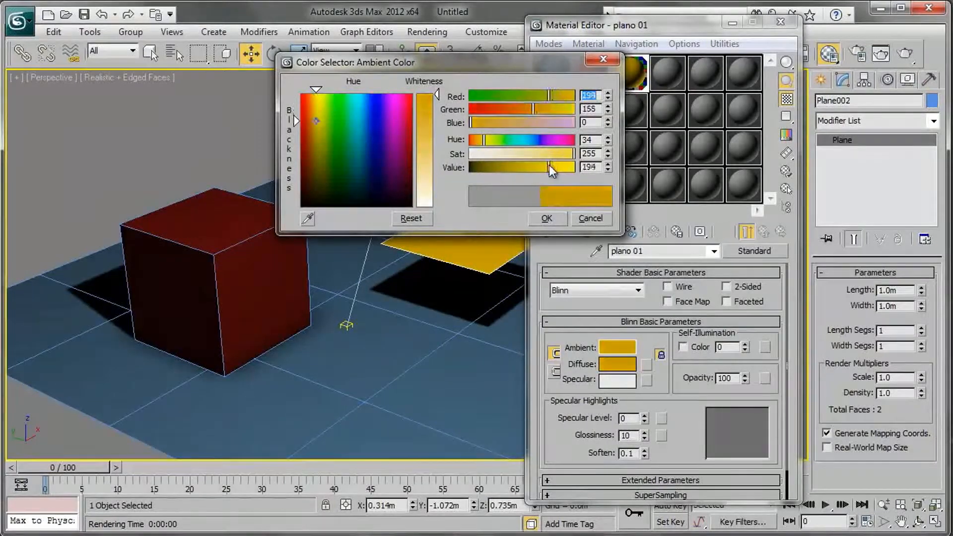
pyautogui.click(546, 219)
# Close the Material Editor and render the Perspective view to check the three coloured materials
pyautogui.click(781, 22)
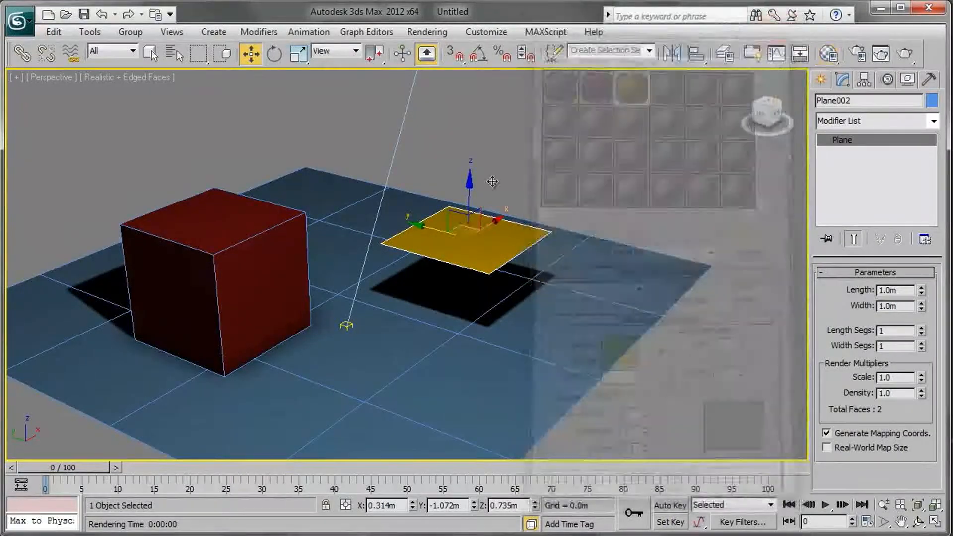
pyautogui.click(896, 56)
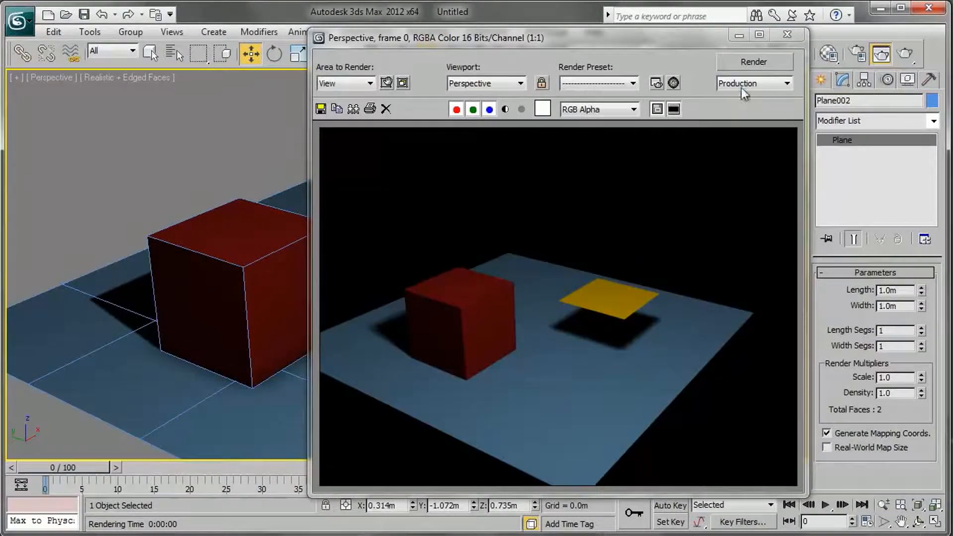
pyautogui.click(786, 34)
# Reopen the Material Editor and make the plano 01 material active
pyautogui.moveTo(438, 278); pyautogui.dragTo(378, 297, button='middle')
pyautogui.keyDown('alt'); pyautogui.moveTo(488, 263); pyautogui.dragTo(502, 295, button='middle'); pyautogui.keyUp('alt')
pyautogui.scroll(3, 510, 279)
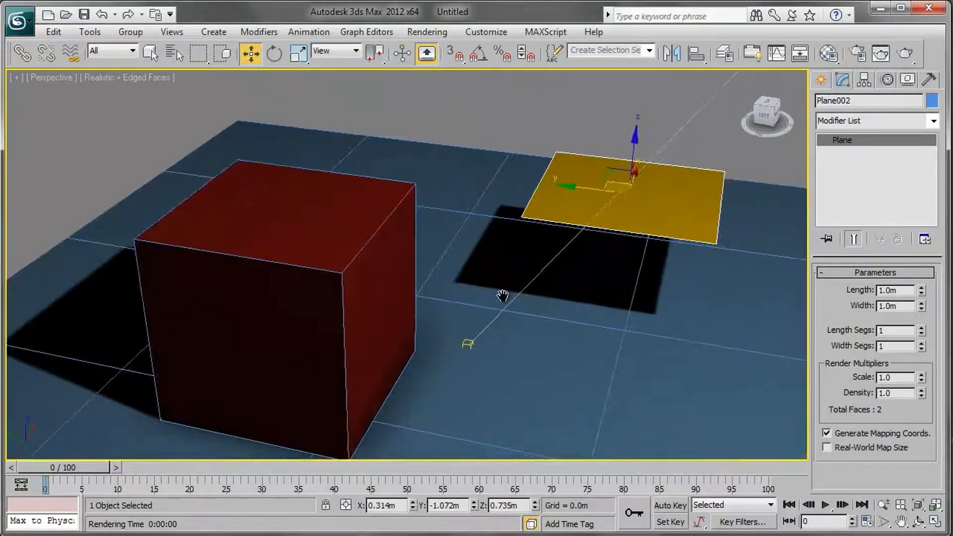
pyautogui.scroll(-2, 503, 296)
pyautogui.press('m')
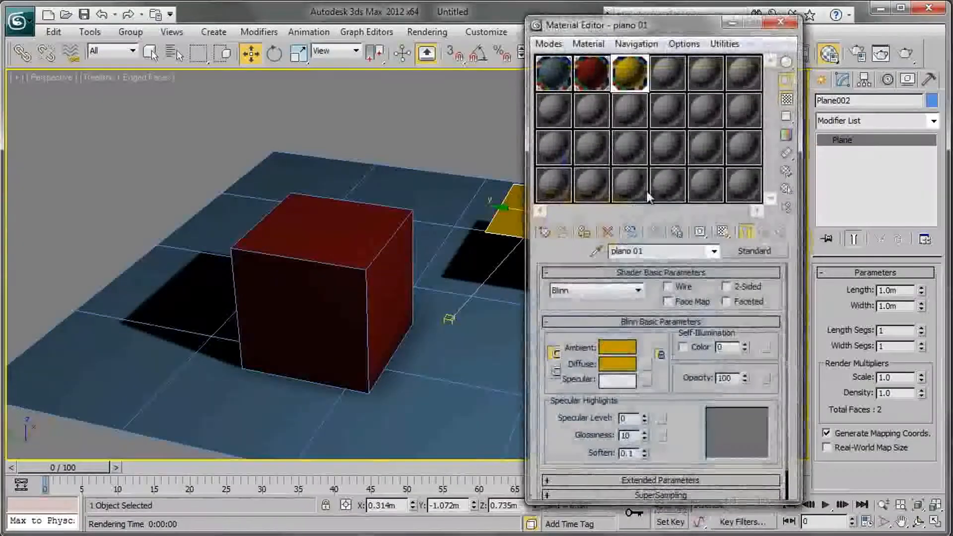
pyautogui.click(596, 83)
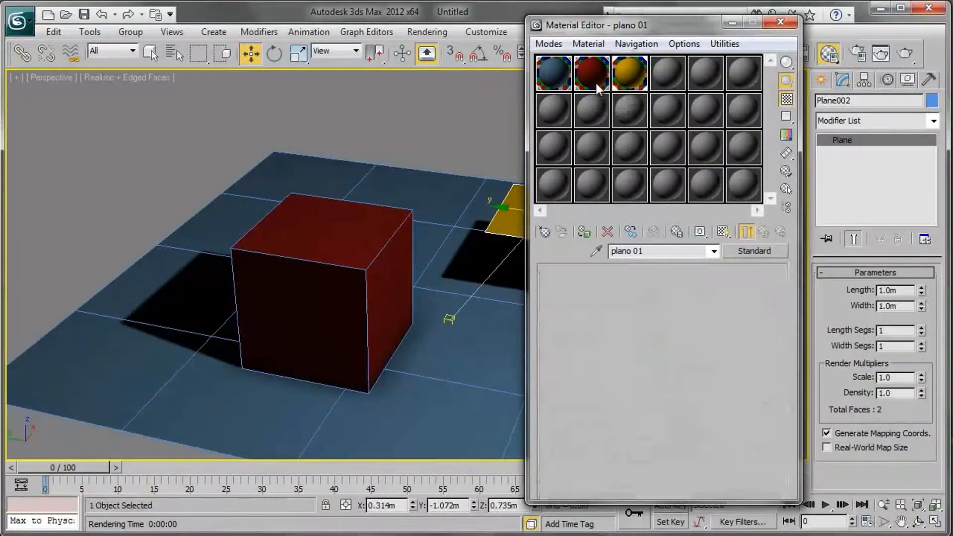
pyautogui.click(630, 73)
pyautogui.scroll(3, 392, 251)
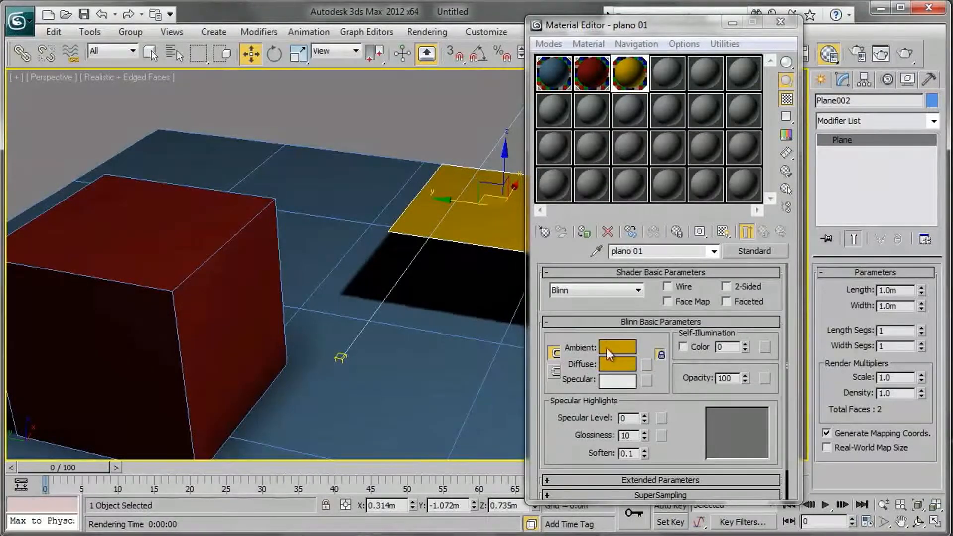
pyautogui.click(556, 353)
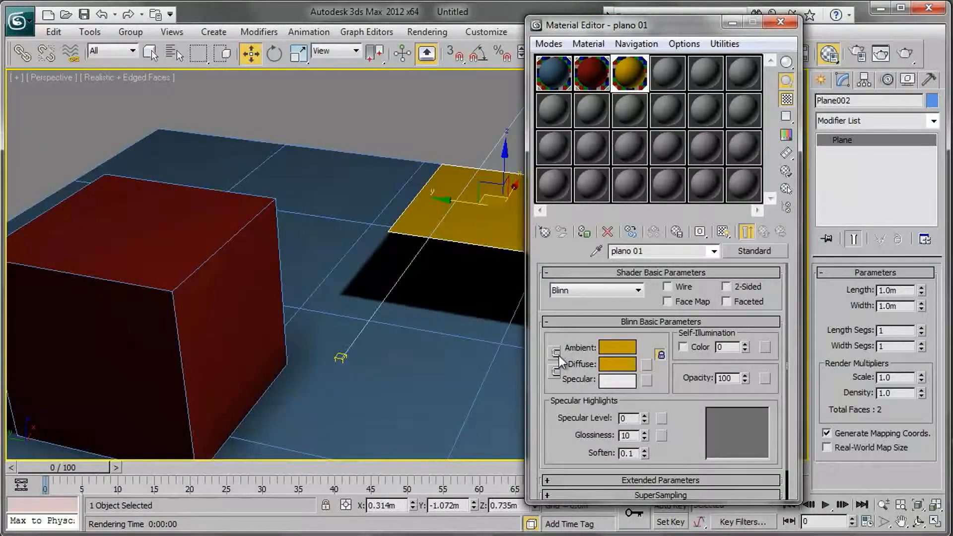
pyautogui.click(532, 359)
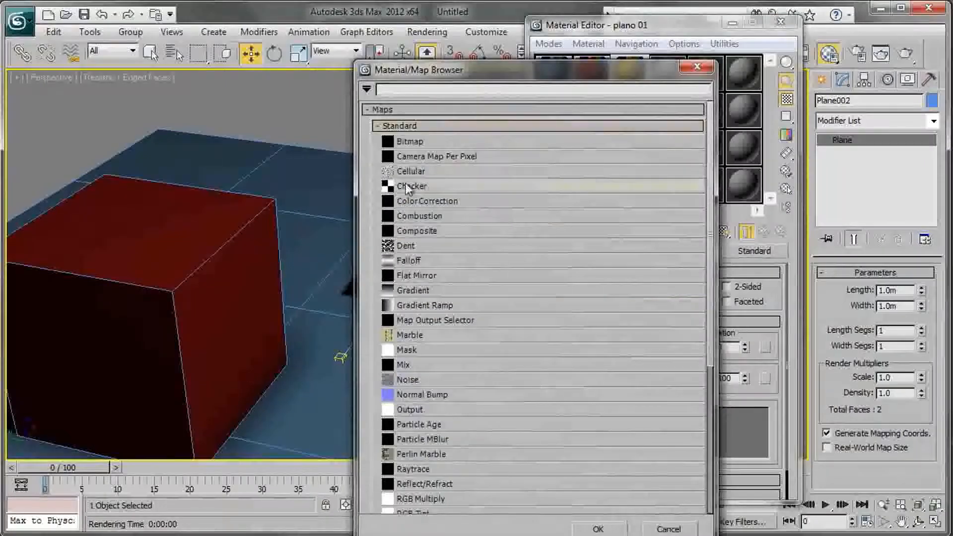
pyautogui.moveTo(487, 79); pyautogui.dragTo(436, 38)
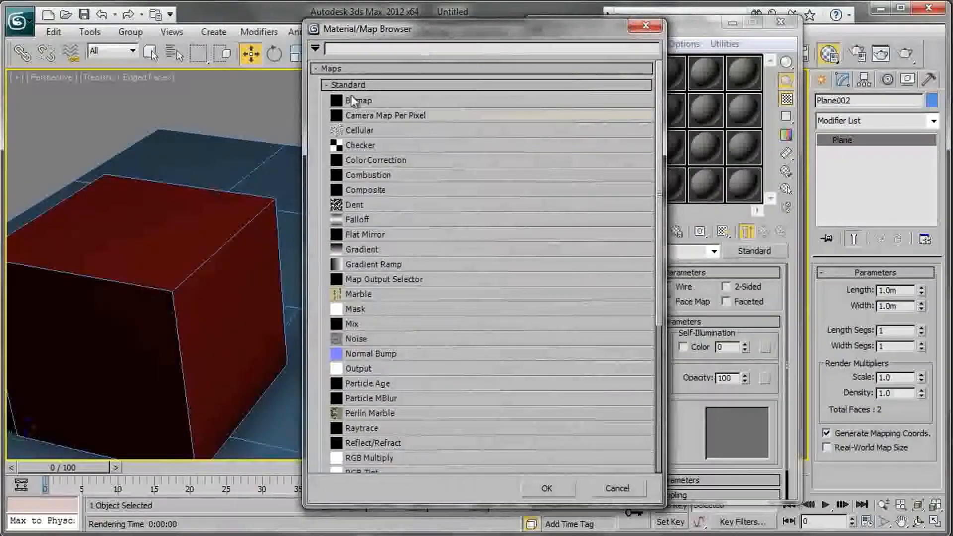
pyautogui.click(611, 491)
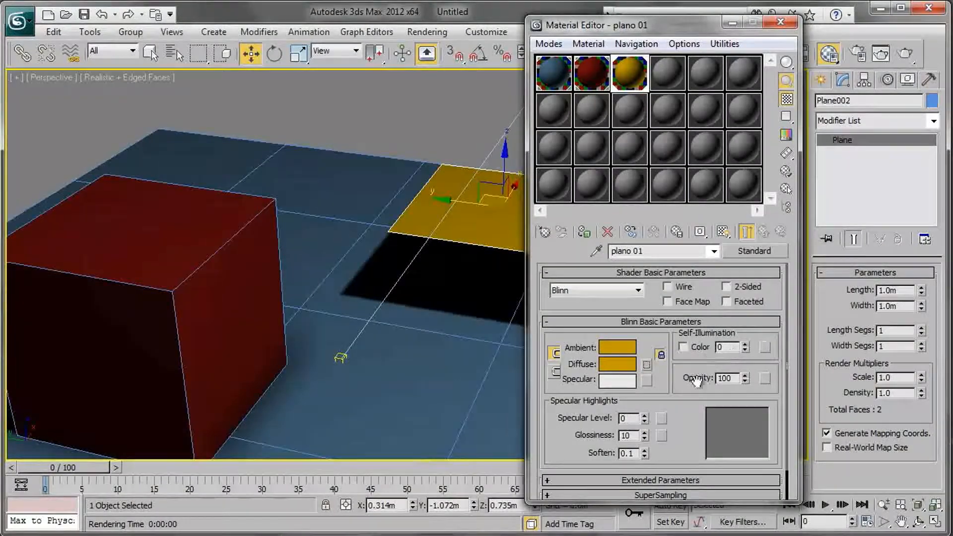
# Set the plano 01 material's self-illumination to 50 and render the Perspective view
pyautogui.keyDown('alt'); pyautogui.moveTo(431, 359); pyautogui.dragTo(387, 364, button='middle'); pyautogui.keyUp('alt')
pyautogui.moveTo(746, 347); pyautogui.dragTo(745, 309)
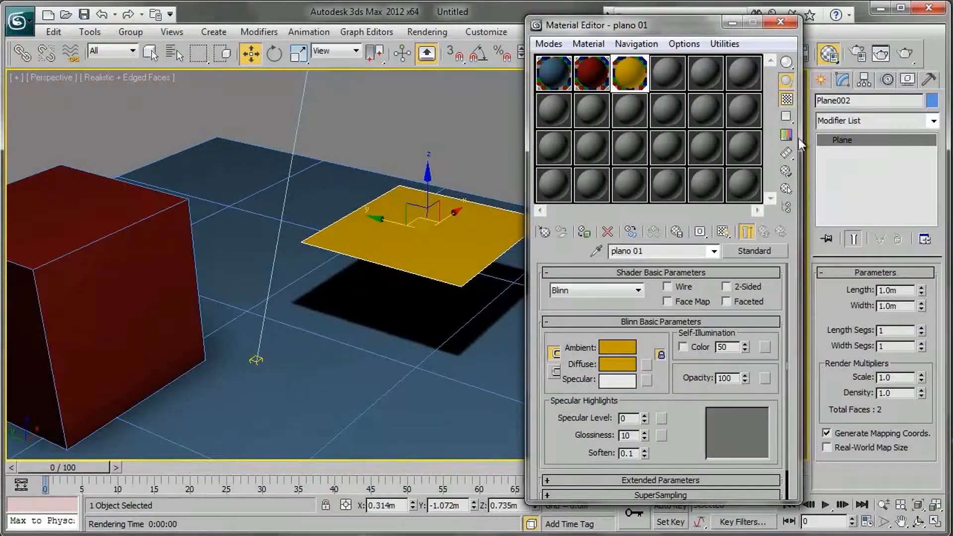
pyautogui.click(902, 55)
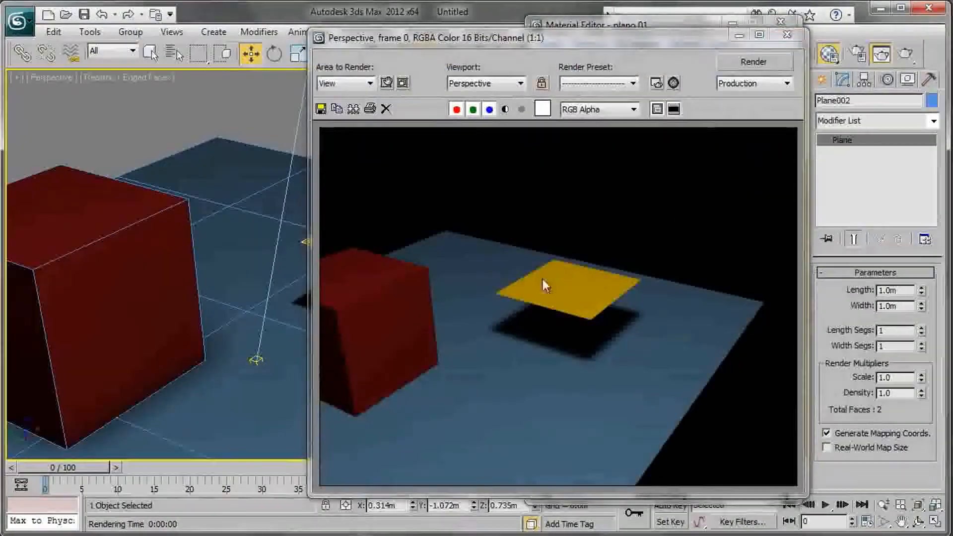
# Clone the rendered frame window to keep the self-illumination 50 render for comparison
pyautogui.moveTo(609, 43); pyautogui.dragTo(329, 29)
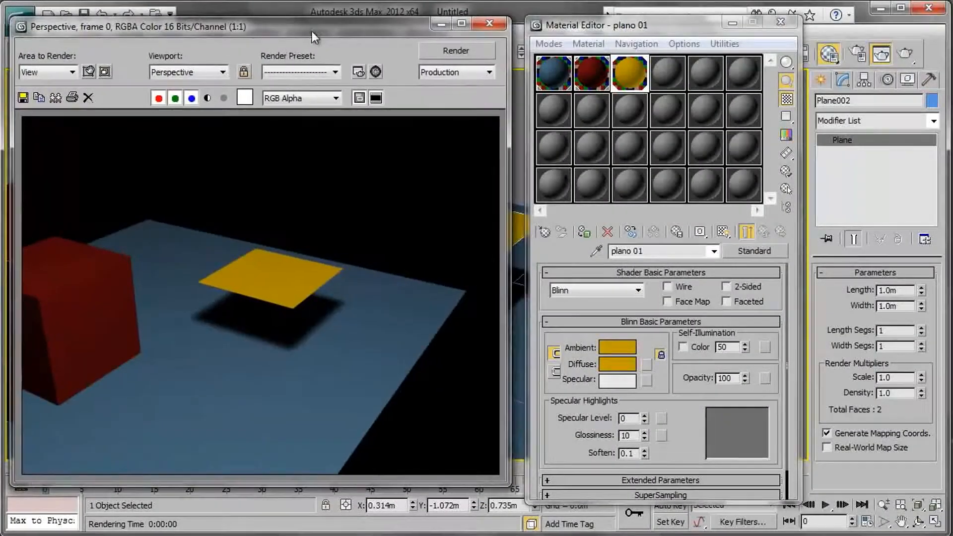
pyautogui.click(55, 99)
pyautogui.moveTo(525, 148); pyautogui.dragTo(437, 101)
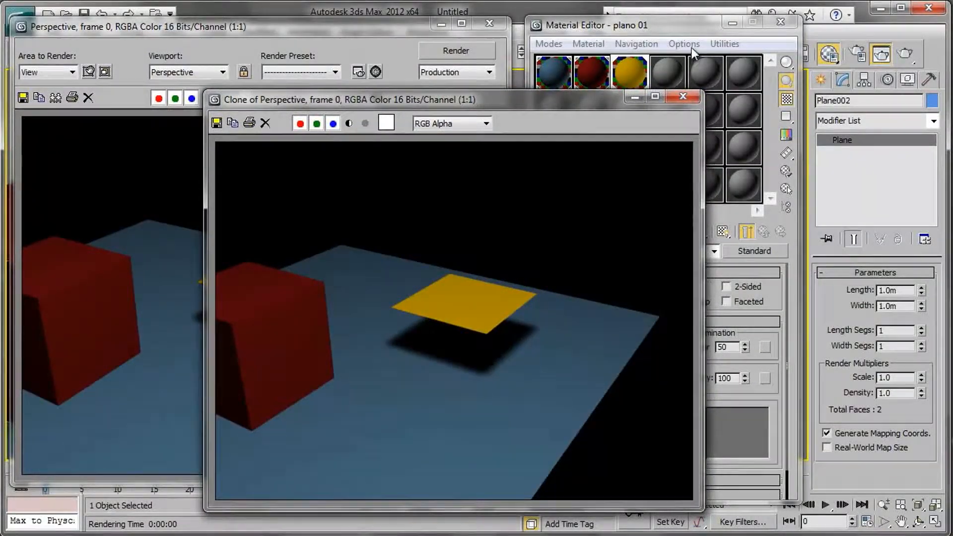
# Set the plano 01 material's self-illumination to 100 and render the view again
pyautogui.click(699, 31)
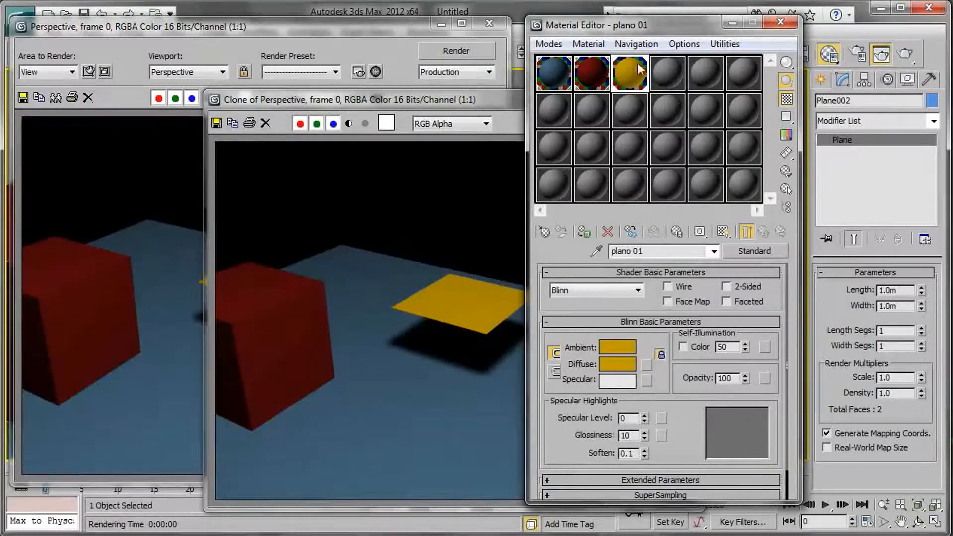
pyautogui.doubleClick(737, 347)
pyautogui.write('100')
pyautogui.press('Return')
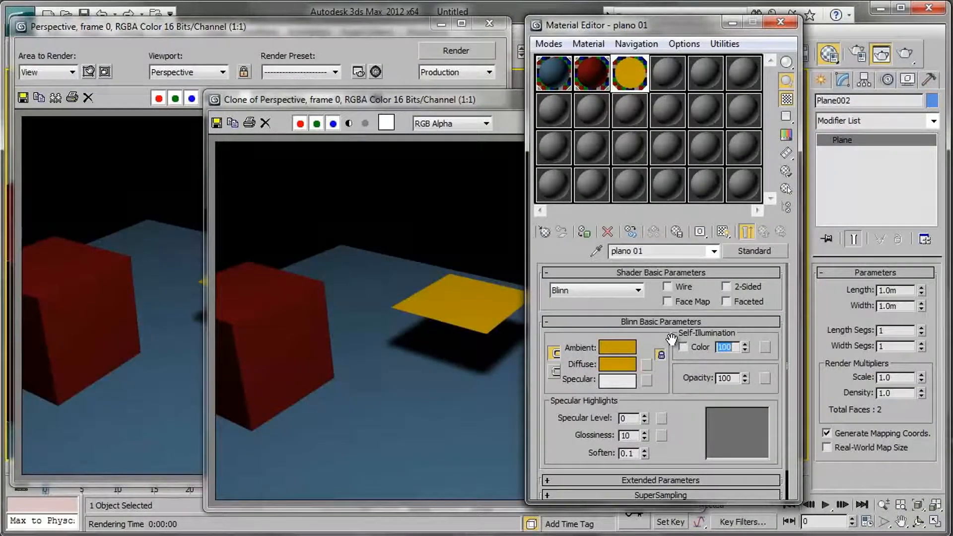
pyautogui.click(476, 50)
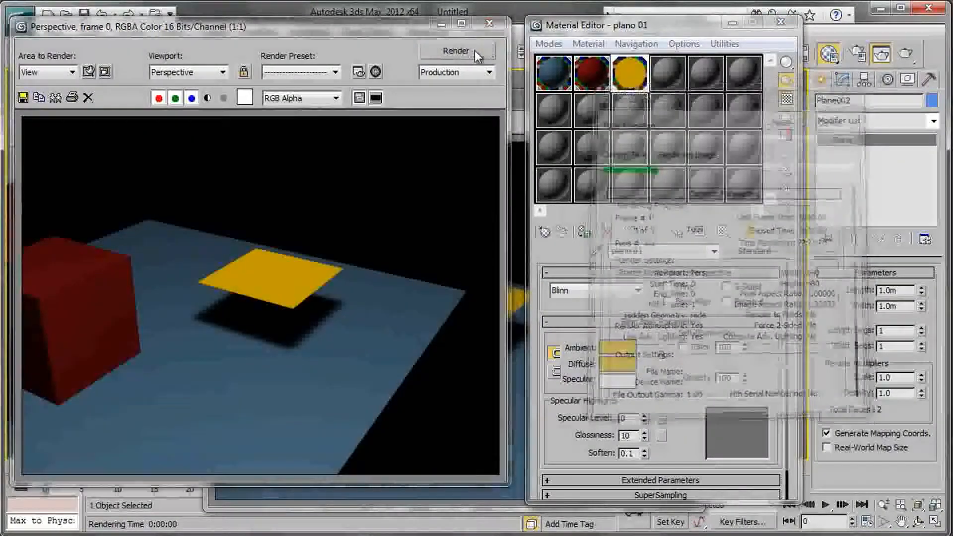
# Compare the cloned render side by side with the new render, and close the clone
pyautogui.click(517, 295)
pyautogui.moveTo(517, 123)
pyautogui.mouseDown()
pyautogui.moveTo(547, 105)
pyautogui.moveTo(709, 94)
pyautogui.mouseUp()
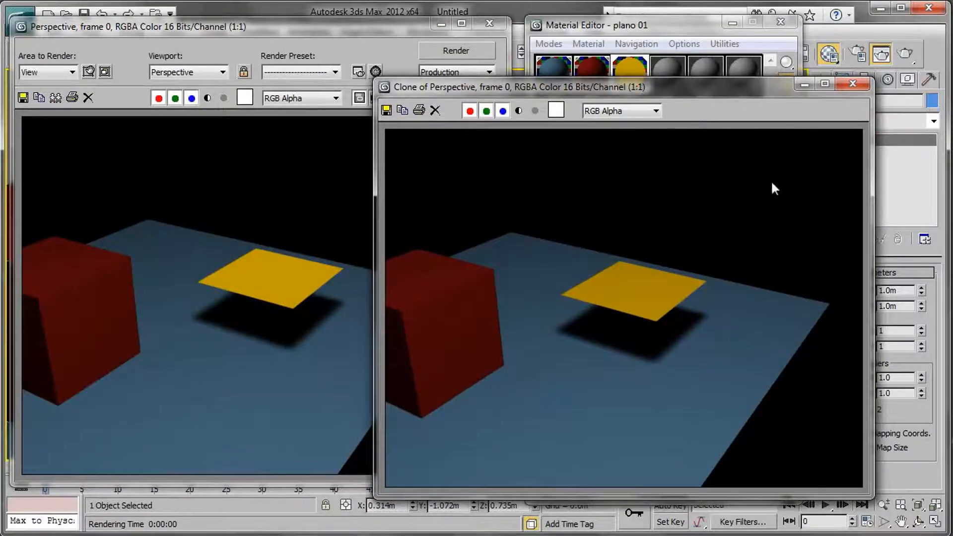
pyautogui.click(854, 83)
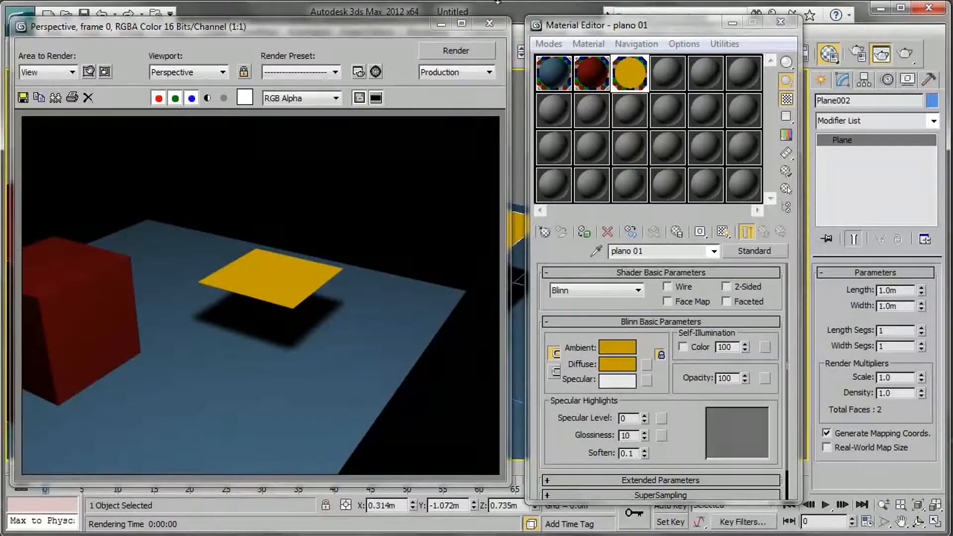
pyautogui.moveTo(398, 32); pyautogui.dragTo(403, 32)
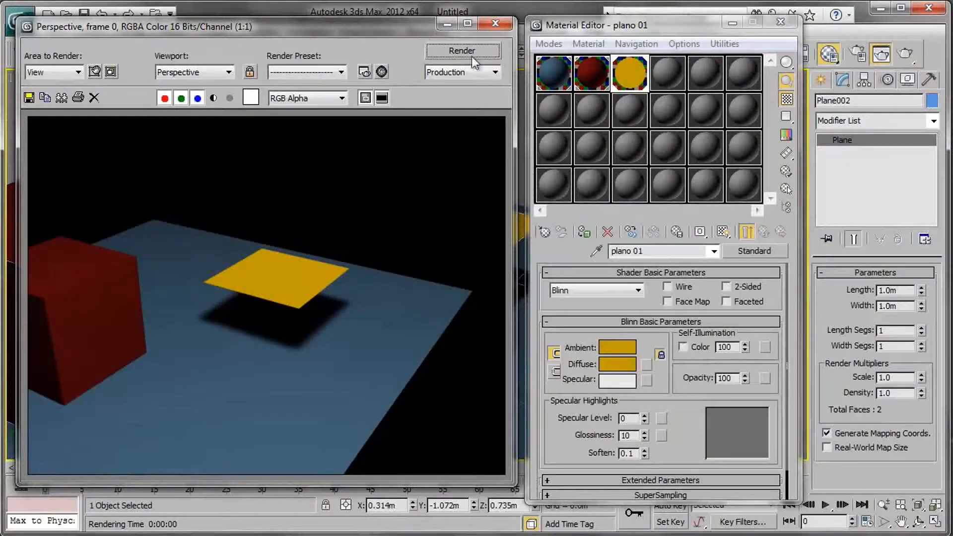
# Set the plano 01 material's self-illumination to 0 and render the view again
pyautogui.moveTo(747, 347); pyautogui.dragTo(751, 427)
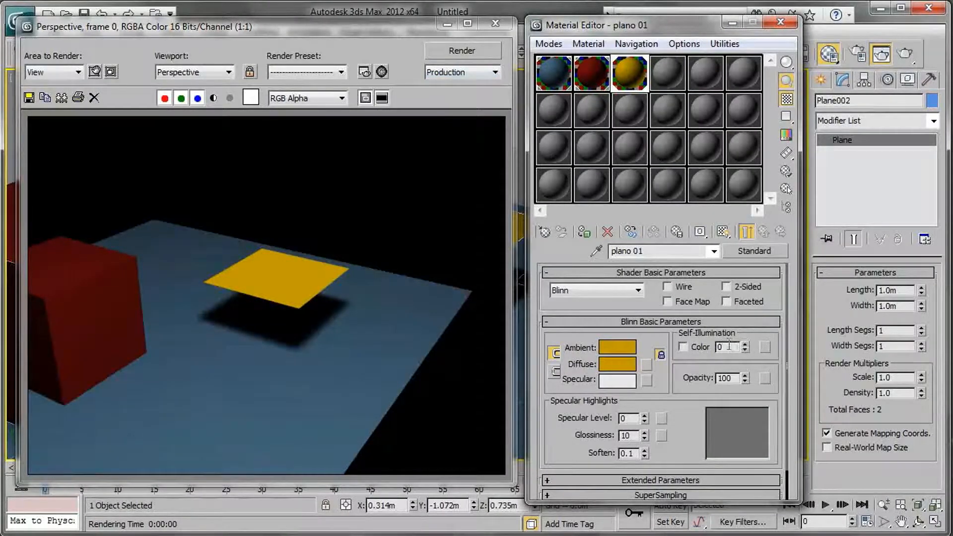
pyautogui.click(461, 50)
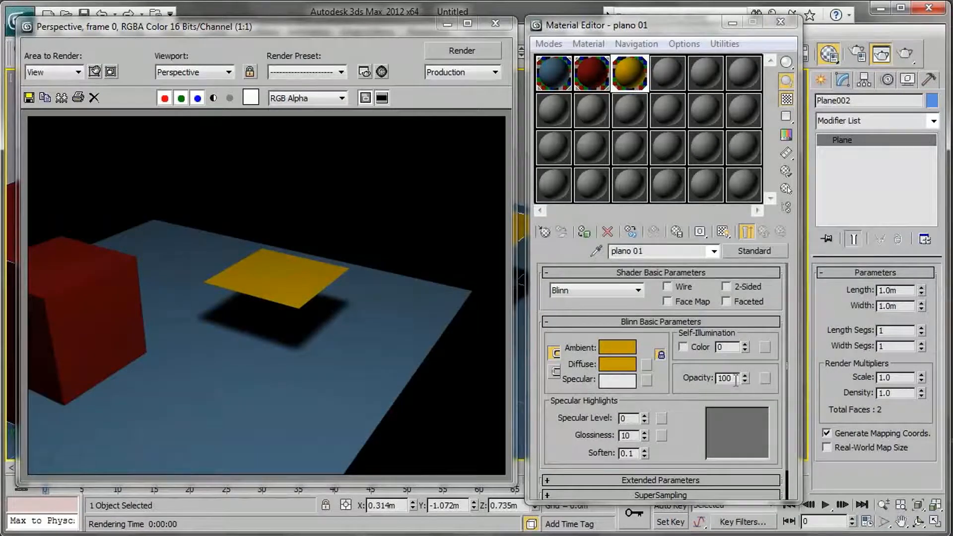
# Set the plano 01 material's opacity to 50
pyautogui.moveTo(734, 380); pyautogui.dragTo(705, 379)
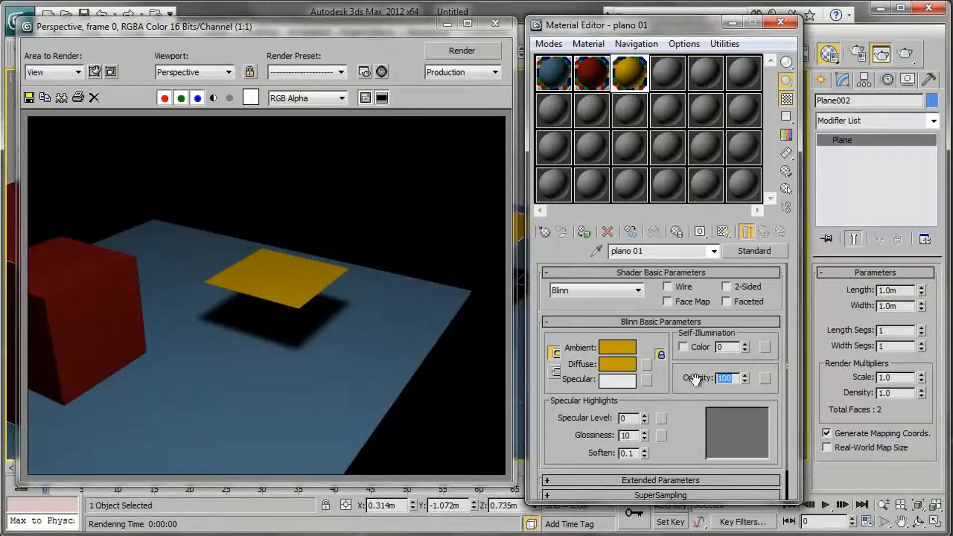
pyautogui.write('50')
pyautogui.press('Return')
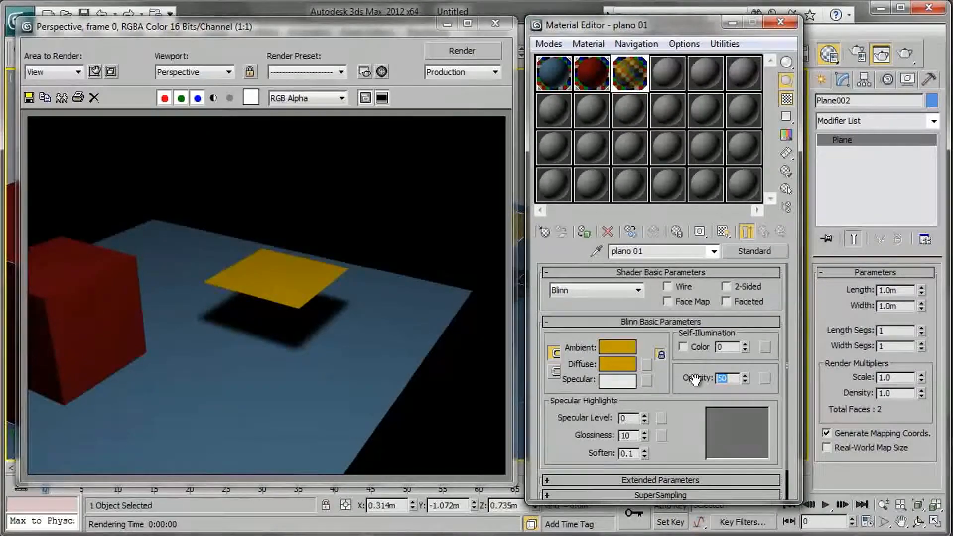
# Compare the plano 01 material at opacity 100 and 50 in an enlarged sample preview, and close the preview
pyautogui.doubleClick(635, 85)
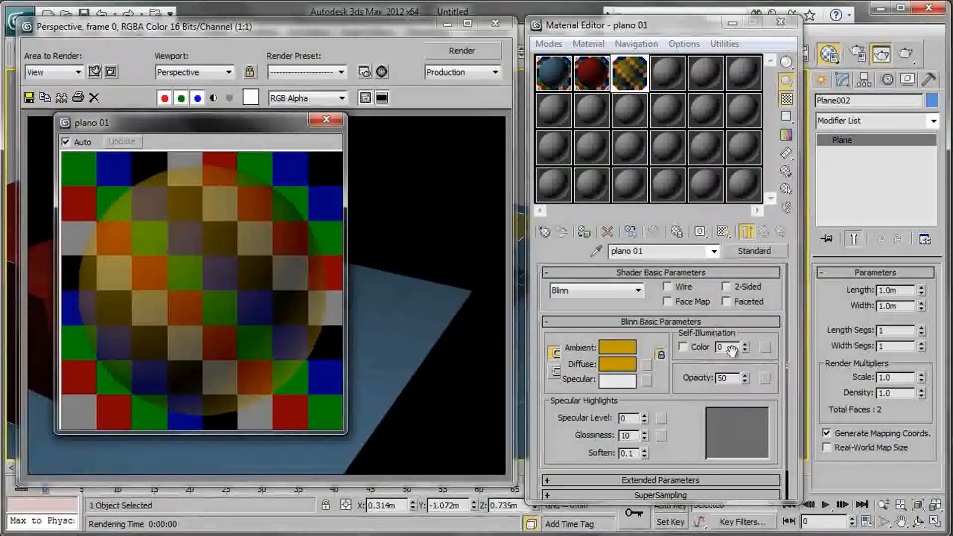
pyautogui.moveTo(737, 377); pyautogui.dragTo(634, 376)
pyautogui.write('100')
pyautogui.press('Return')
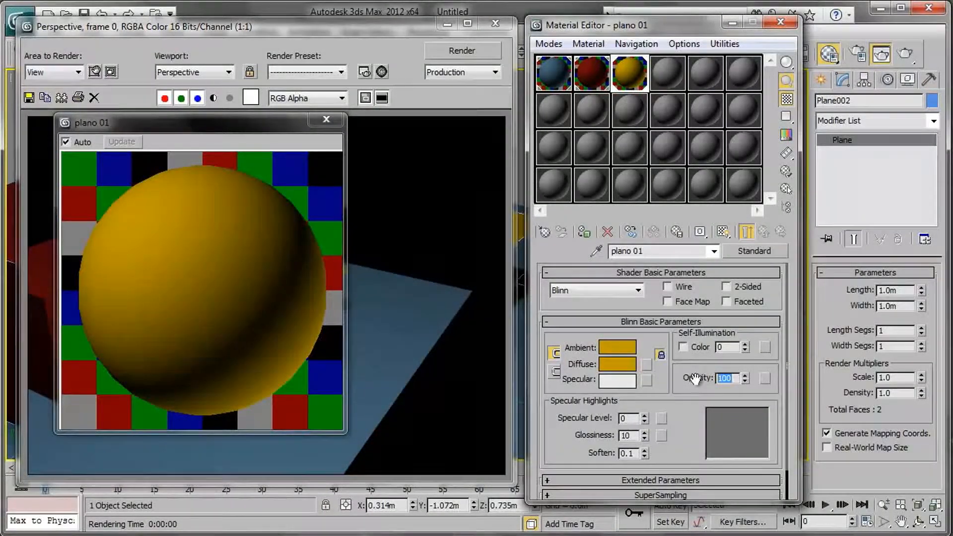
pyautogui.write('50')
pyautogui.press('Return')
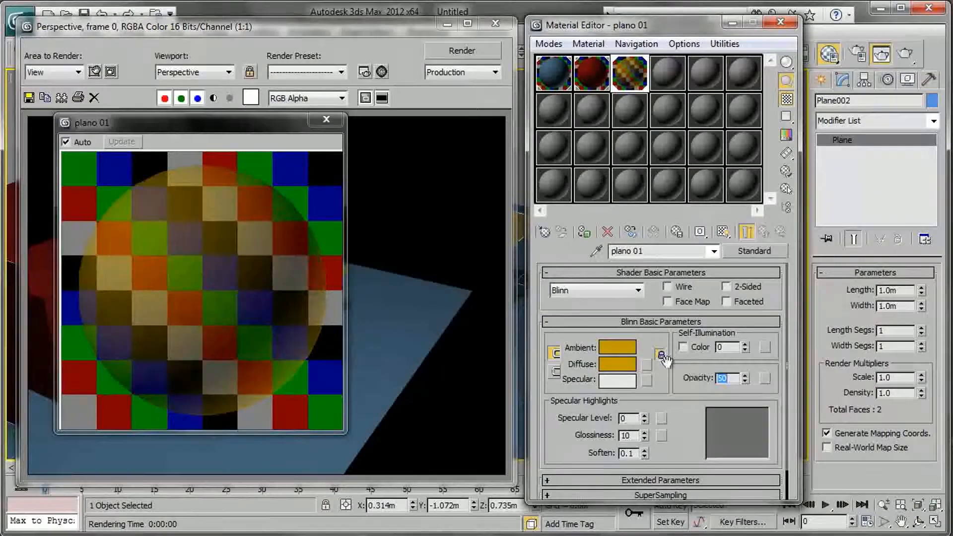
pyautogui.click(326, 121)
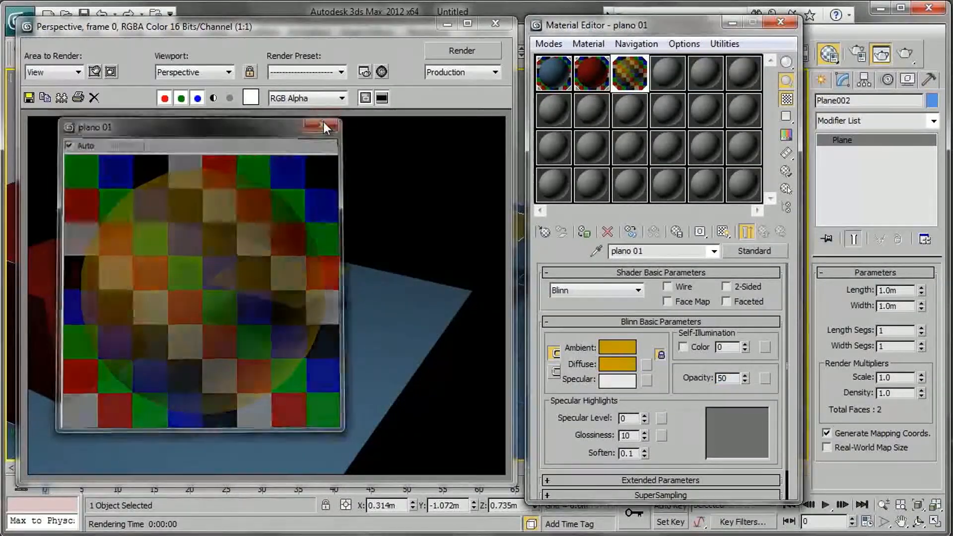
# Render the view with the half-transparent floating plane, and set the plano 01 material's opacity to 0
pyautogui.click(458, 48)
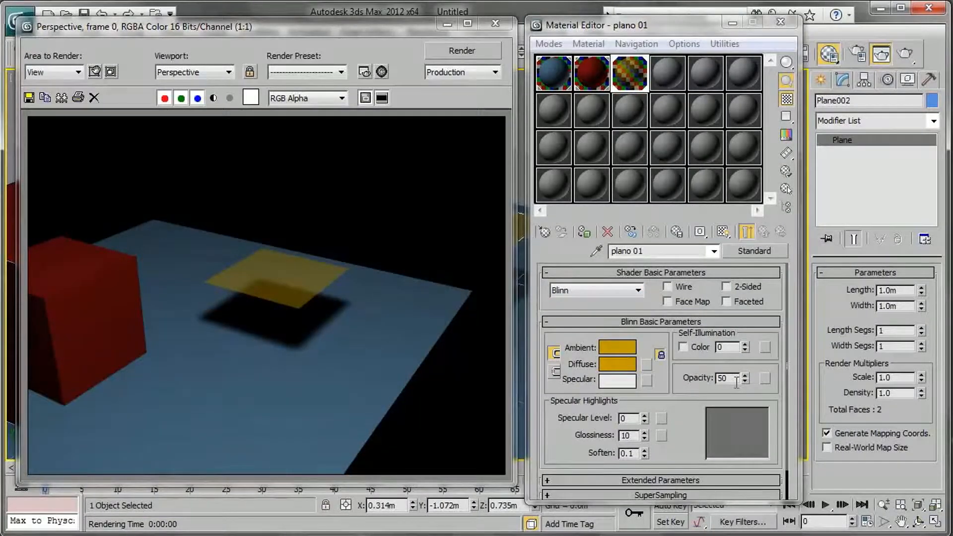
pyautogui.moveTo(744, 380); pyautogui.dragTo(743, 314)
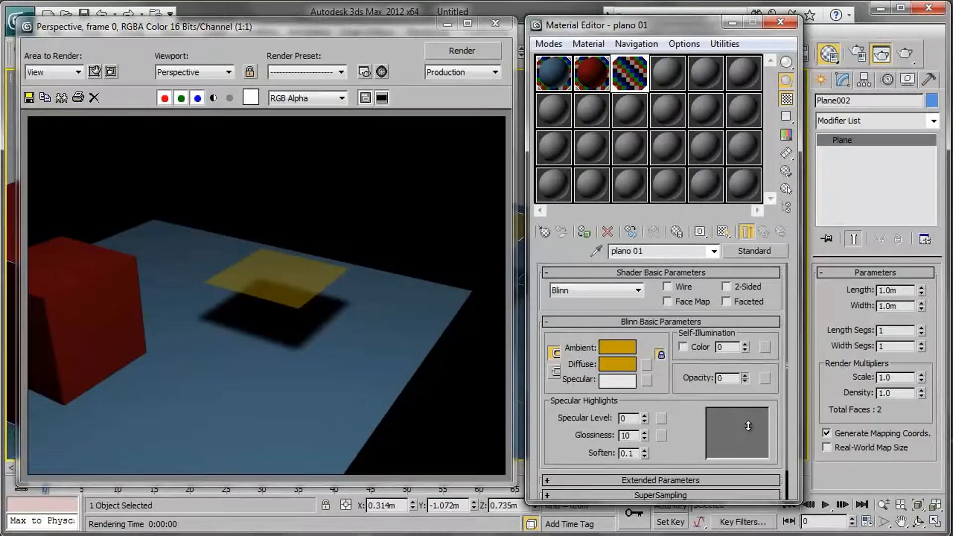
pyautogui.moveTo(750, 274); pyautogui.dragTo(755, 421)
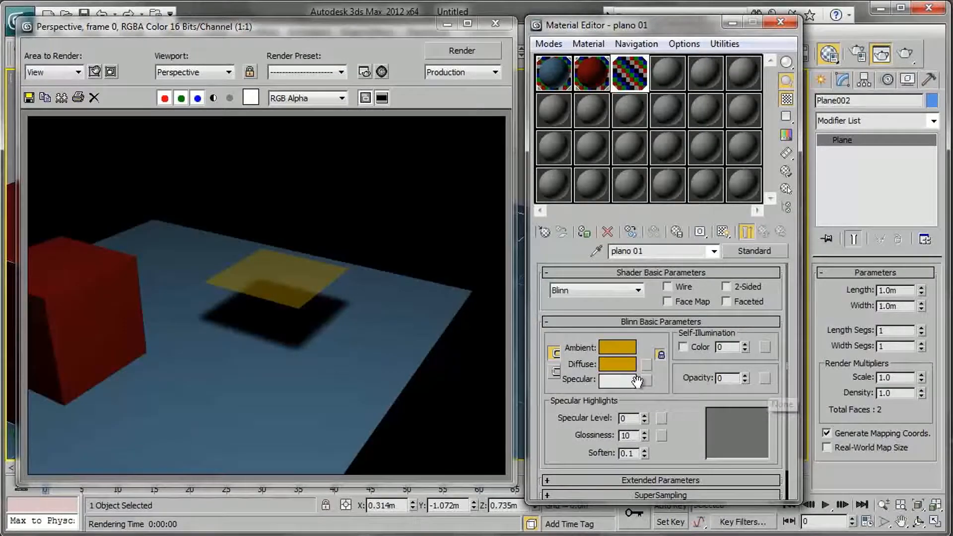
# Assign a Checker map to the plano 01 material's opacity
pyautogui.click(763, 380)
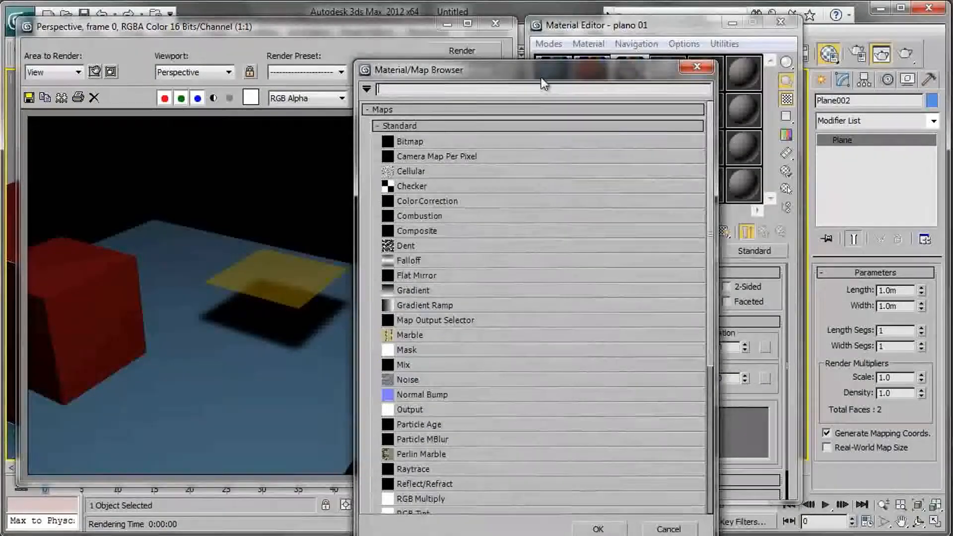
pyautogui.moveTo(543, 77); pyautogui.dragTo(498, 38)
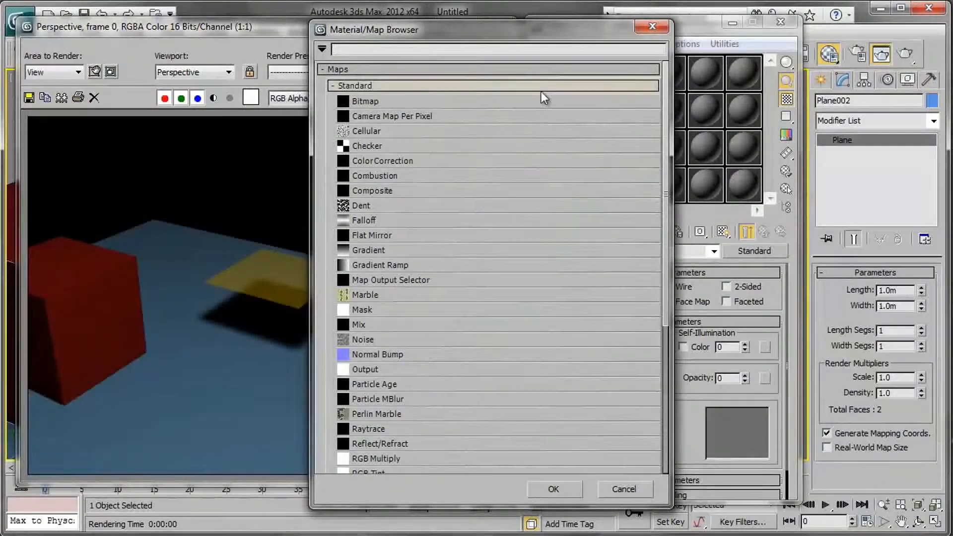
pyautogui.click(466, 147)
pyautogui.doubleClick(465, 147)
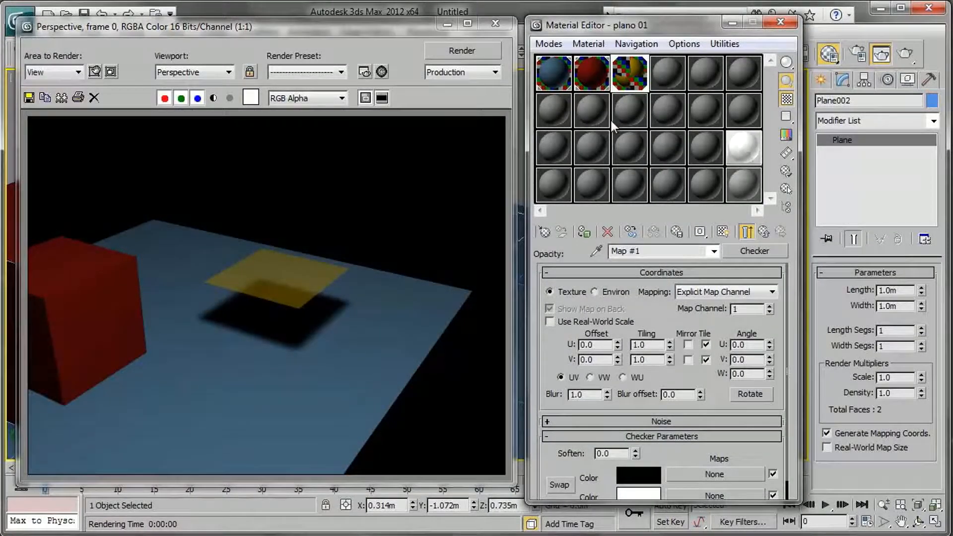
# Open an enlarged sample preview of the plano 01 material and render the view with the checker opacity map
pyautogui.doubleClick(631, 79)
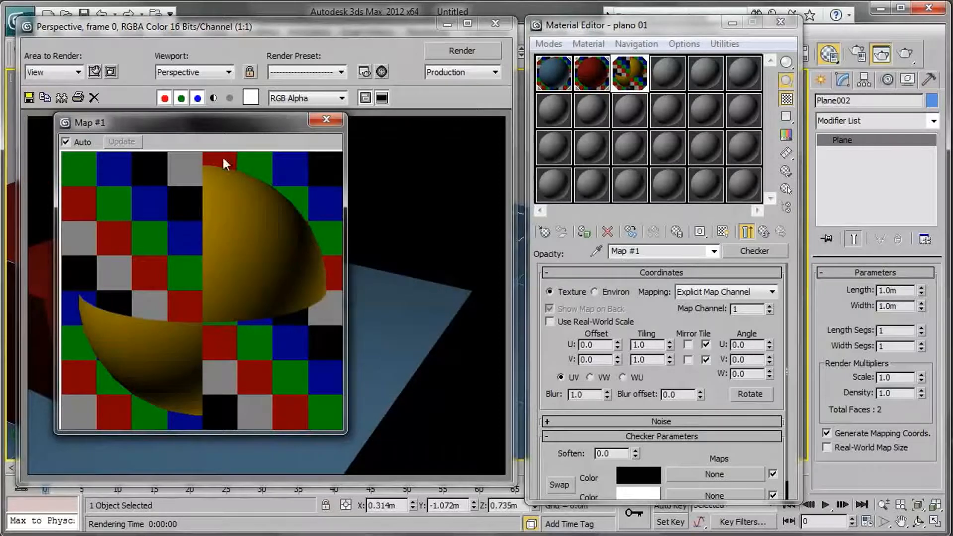
pyautogui.click(458, 52)
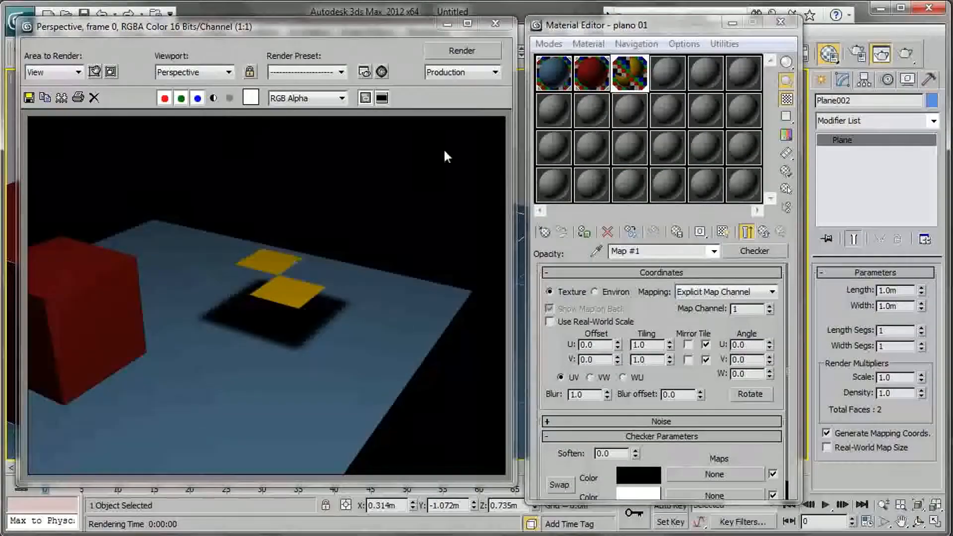
pyautogui.click(662, 28)
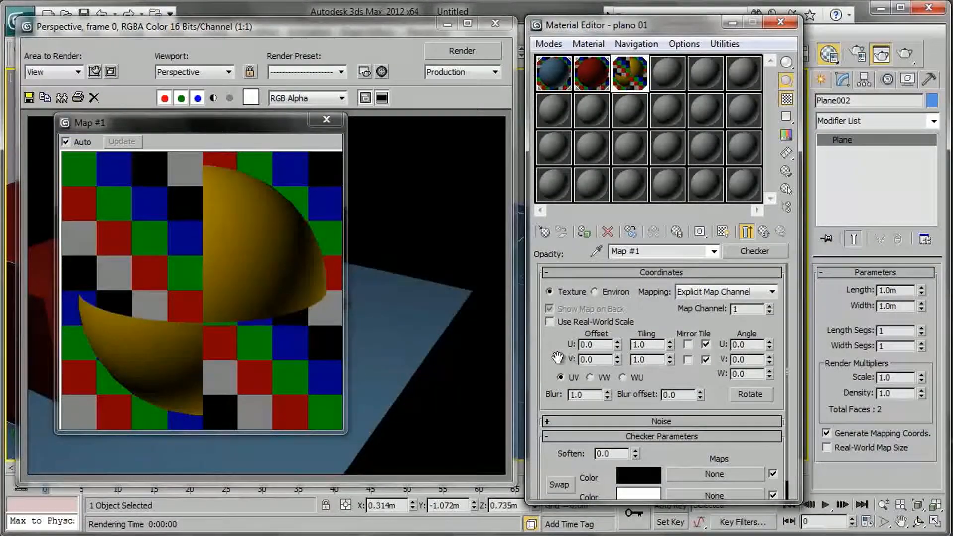
# Examine the Checker parameters, return to the plano 01 material and review its expanded list of map channels
pyautogui.scroll(-2, 563, 359)
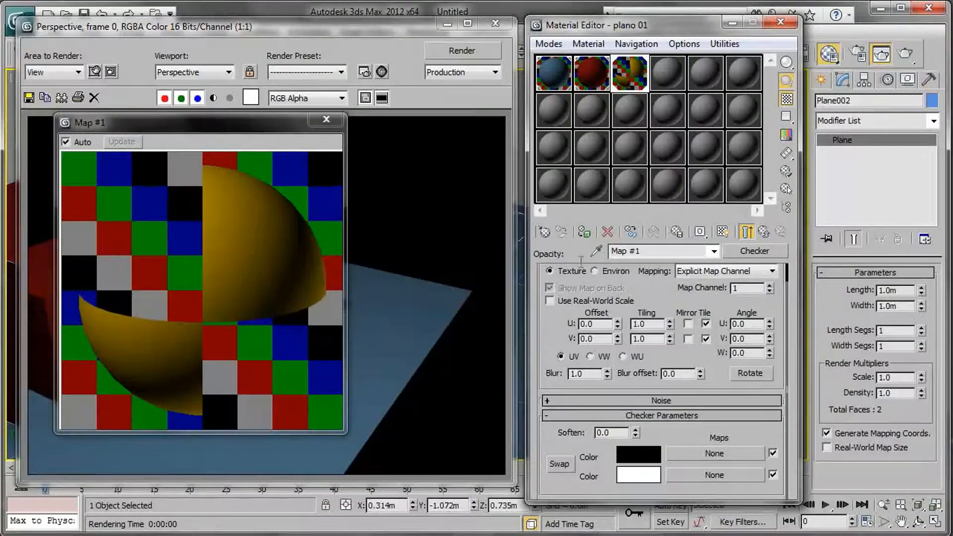
pyautogui.click(765, 235)
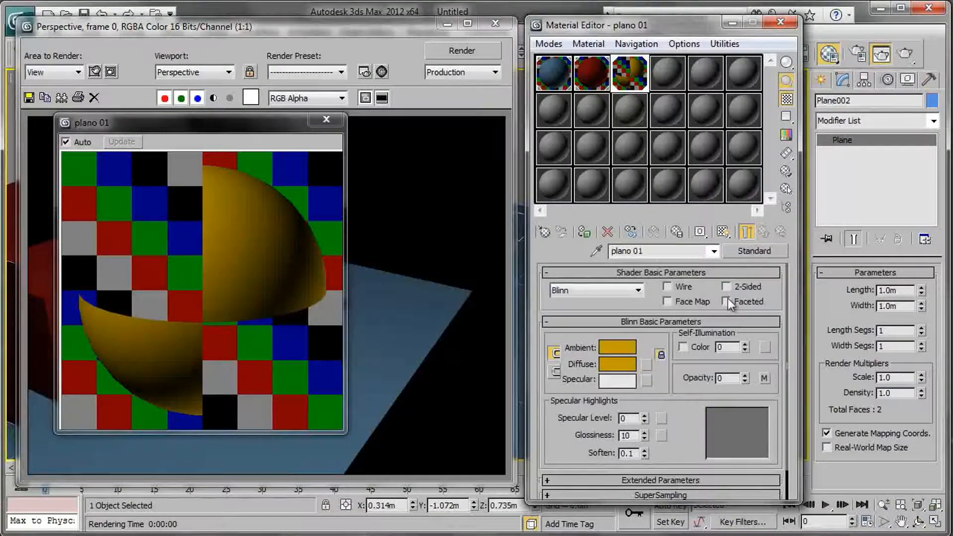
pyautogui.moveTo(689, 423); pyautogui.dragTo(688, 390)
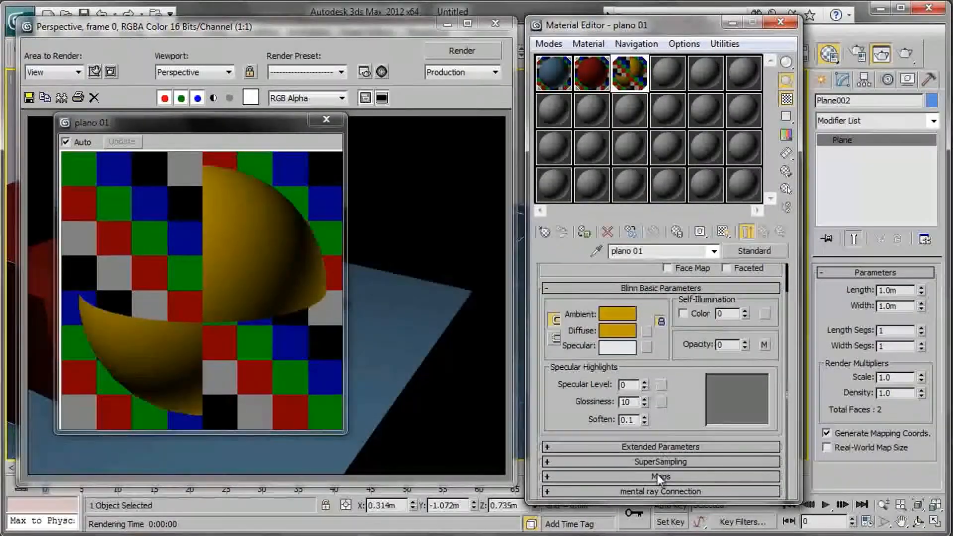
pyautogui.click(670, 478)
pyautogui.moveTo(606, 287); pyautogui.dragTo(613, 260)
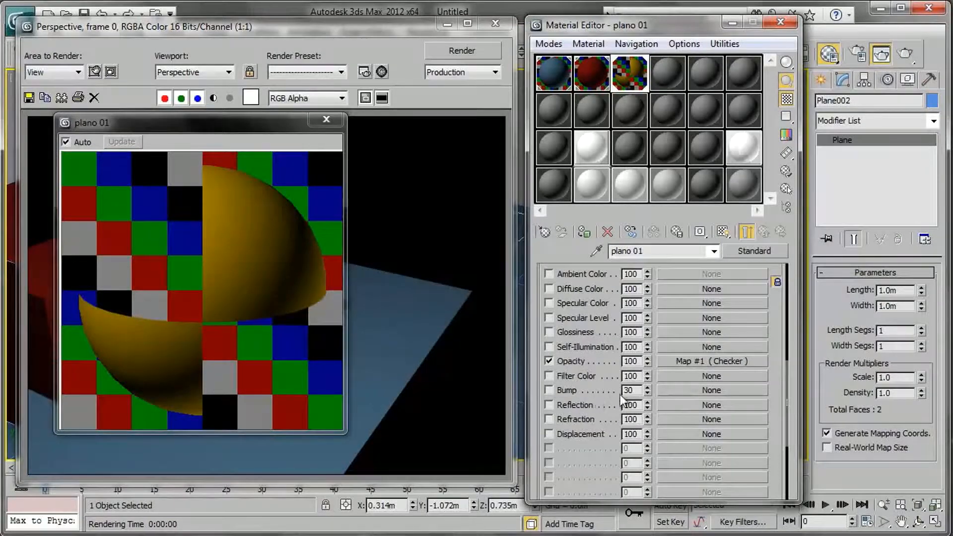
pyautogui.moveTo(787, 389)
pyautogui.mouseDown()
pyautogui.moveTo(791, 299)
pyautogui.moveTo(788, 384)
pyautogui.mouseUp()
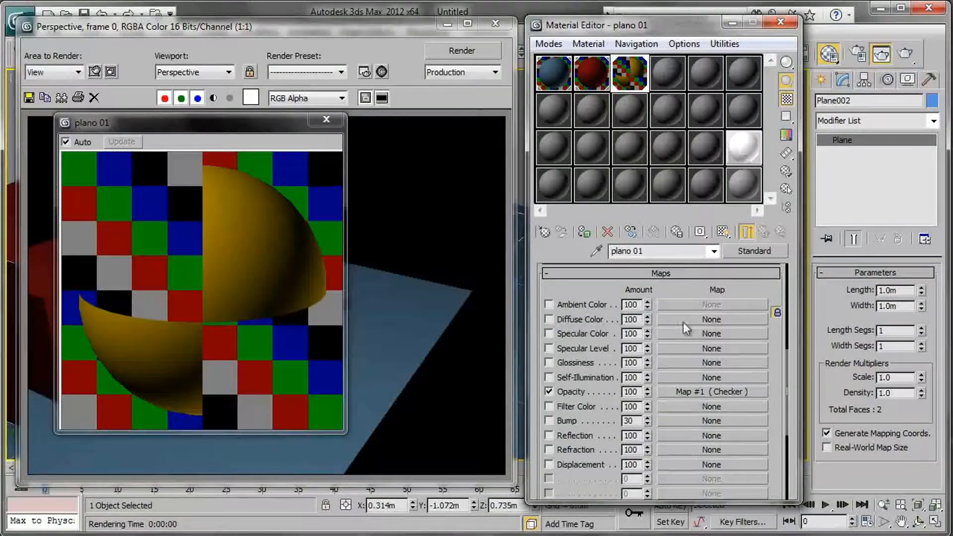
pyautogui.moveTo(613, 309); pyautogui.dragTo(624, 525)
pyautogui.scroll(-10, 628, 494)
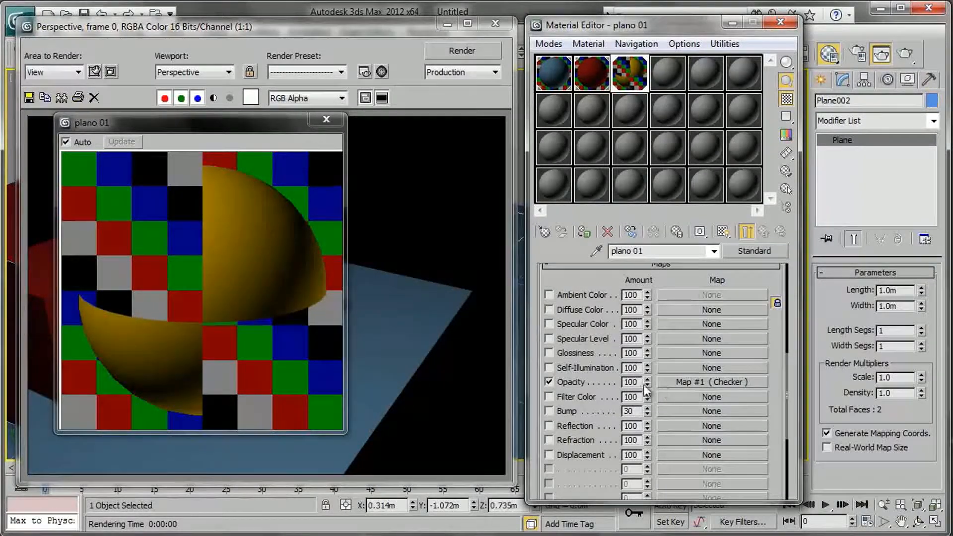
# Show the opacity Checker map on its own instead of the end result, and compare its enlarged preview with the rendered plane
pyautogui.click(702, 382)
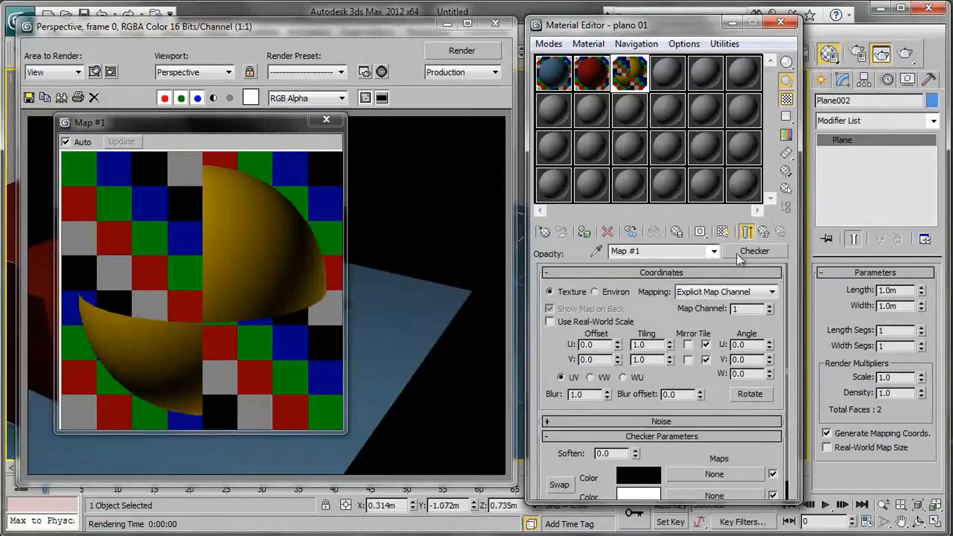
pyautogui.click(746, 233)
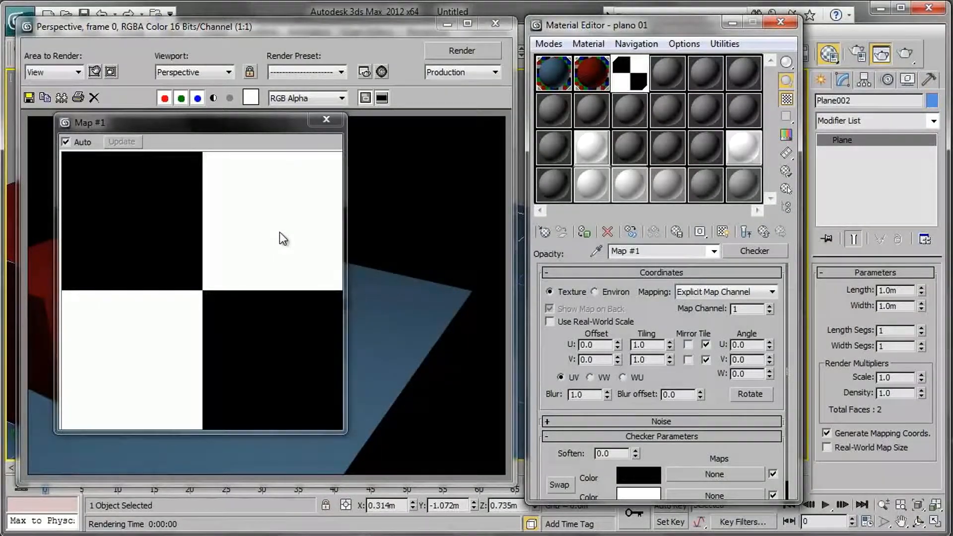
pyautogui.click(767, 232)
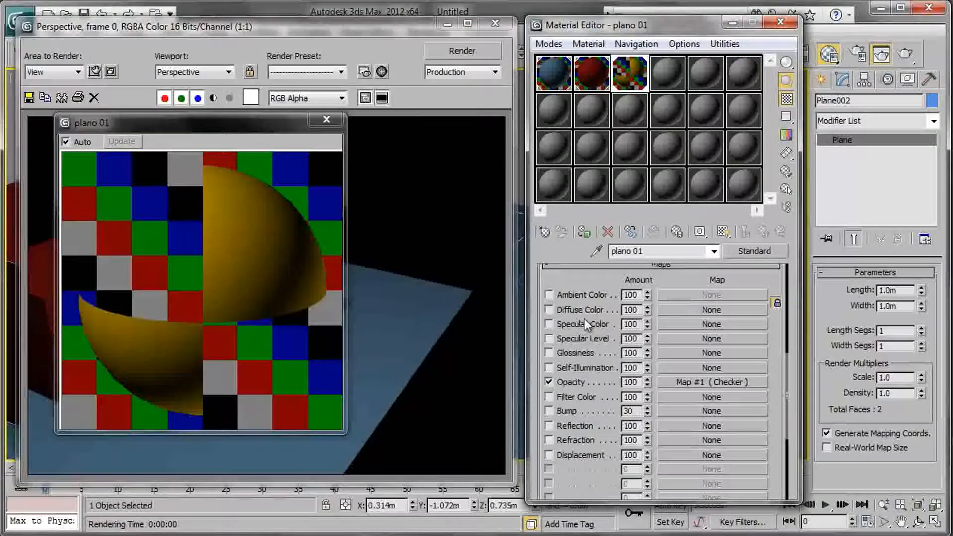
pyautogui.click(692, 382)
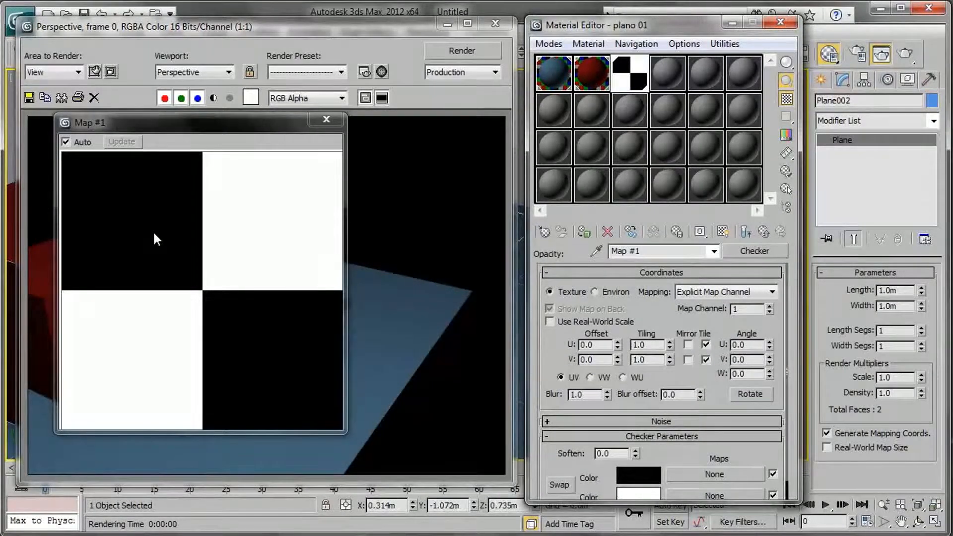
pyautogui.moveTo(266, 127); pyautogui.dragTo(602, 169)
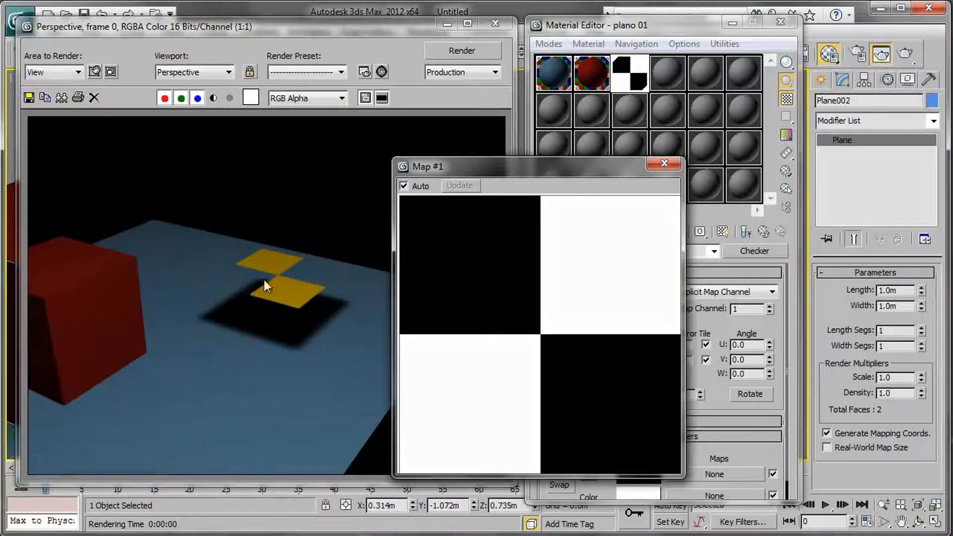
pyautogui.moveTo(568, 172); pyautogui.dragTo(440, 138)
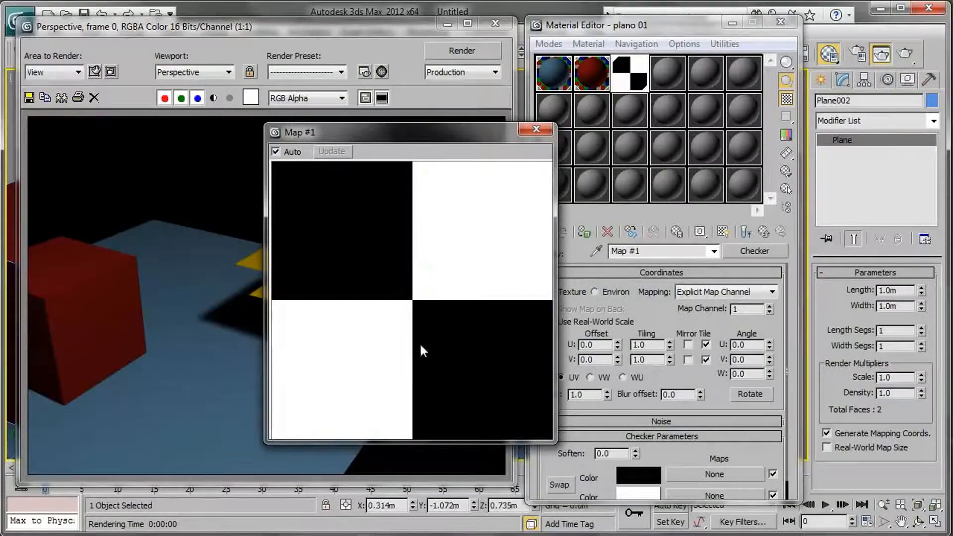
# Change the Checker map's white colour to a mid grey with value 124 and render the view
pyautogui.moveTo(677, 447); pyautogui.dragTo(685, 425)
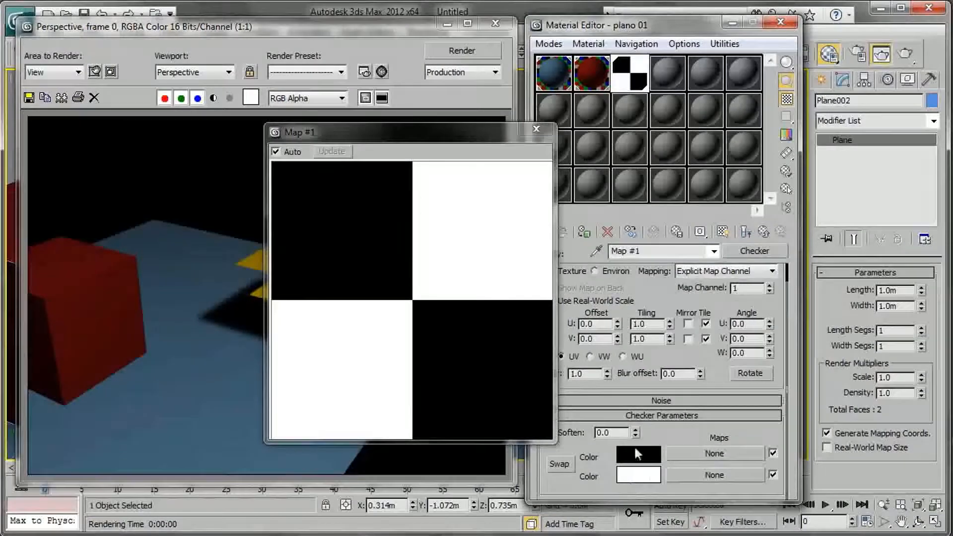
pyautogui.click(640, 476)
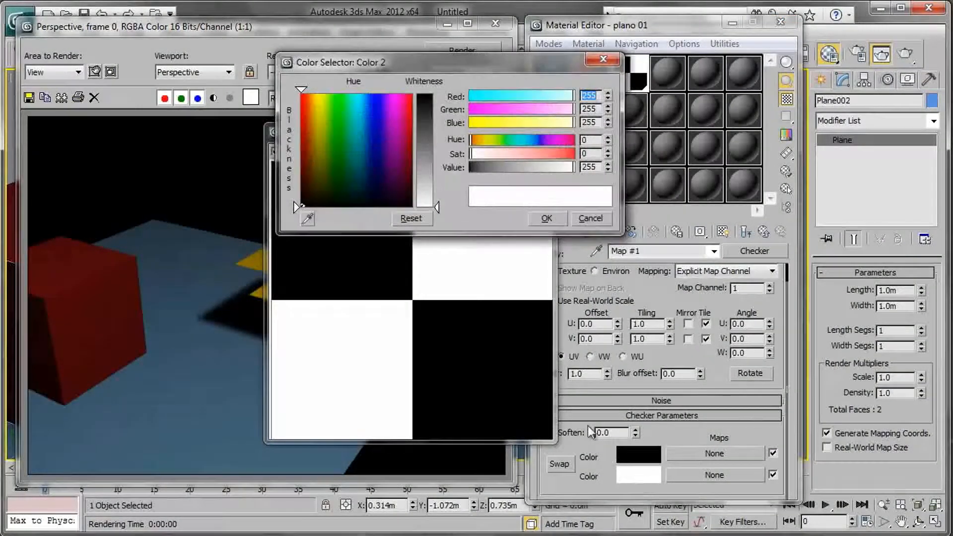
pyautogui.moveTo(423, 210); pyautogui.dragTo(424, 150)
pyautogui.click(546, 218)
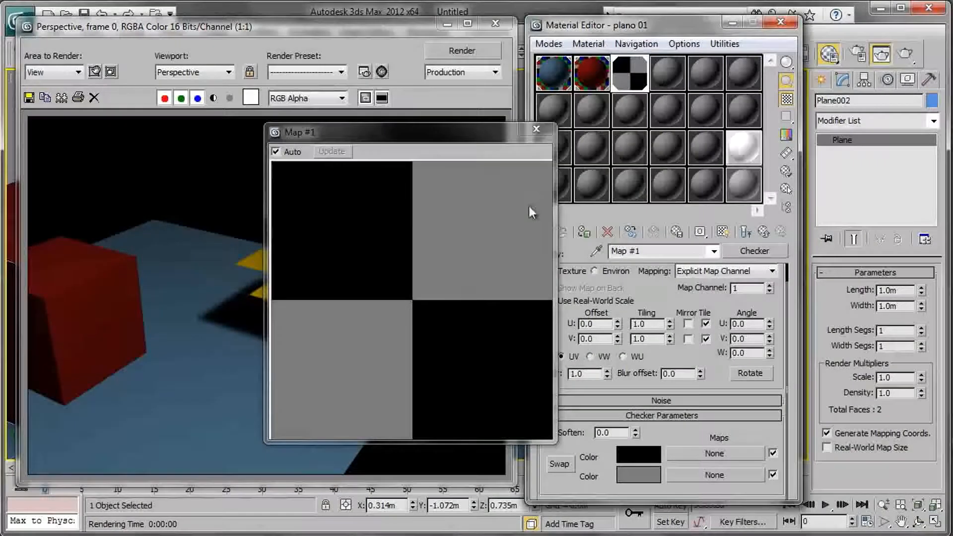
pyautogui.click(452, 51)
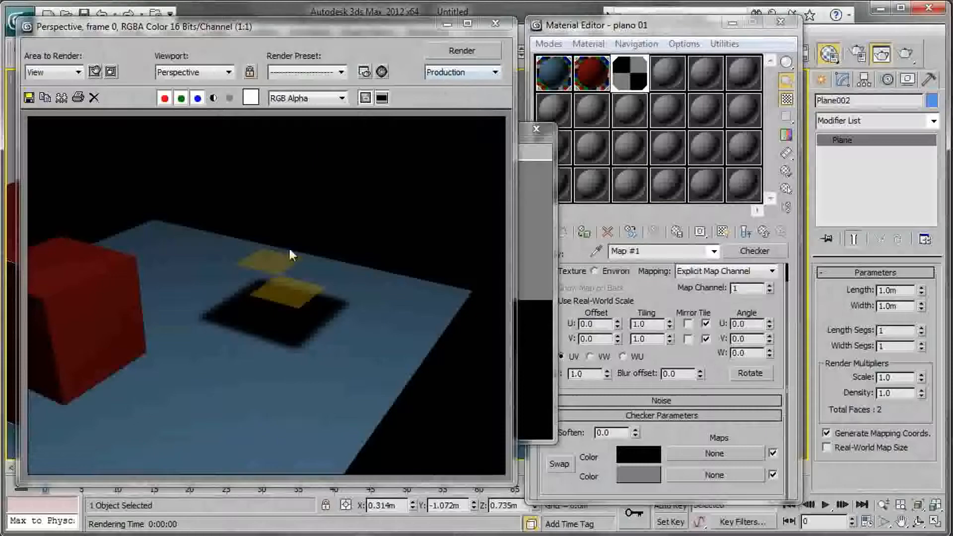
# Compare the grey checker preview with the render, inspect the second colour's value, and close the preview
pyautogui.click(529, 185)
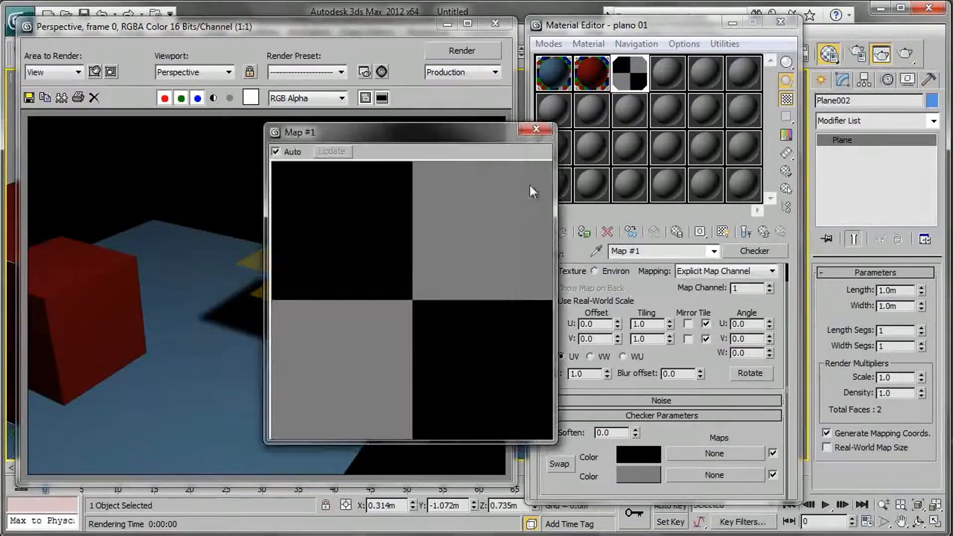
pyautogui.moveTo(463, 130); pyautogui.dragTo(591, 140)
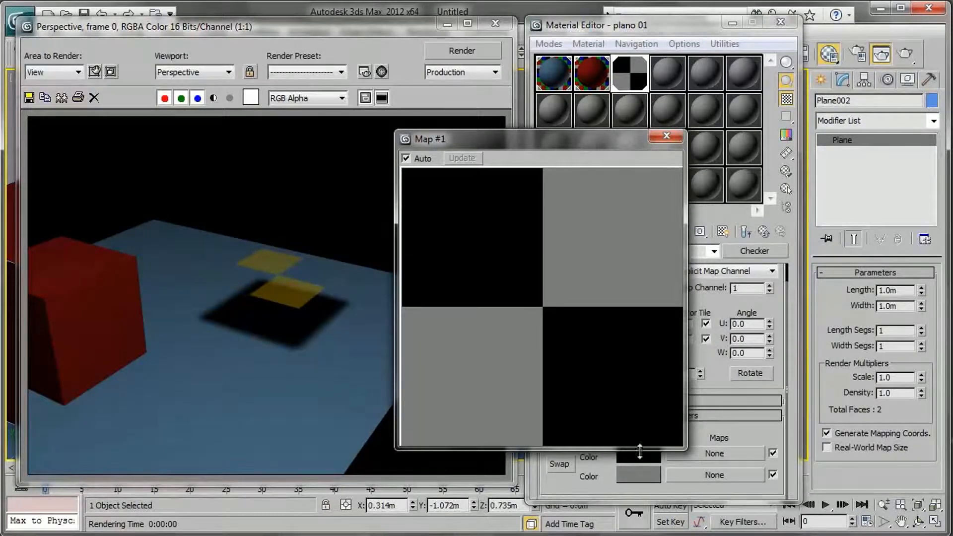
pyautogui.click(639, 475)
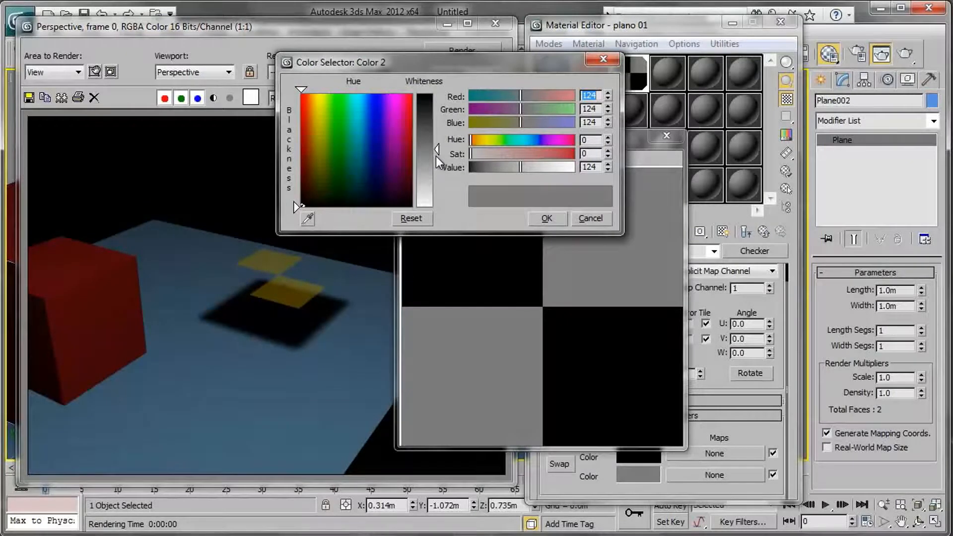
pyautogui.click(581, 222)
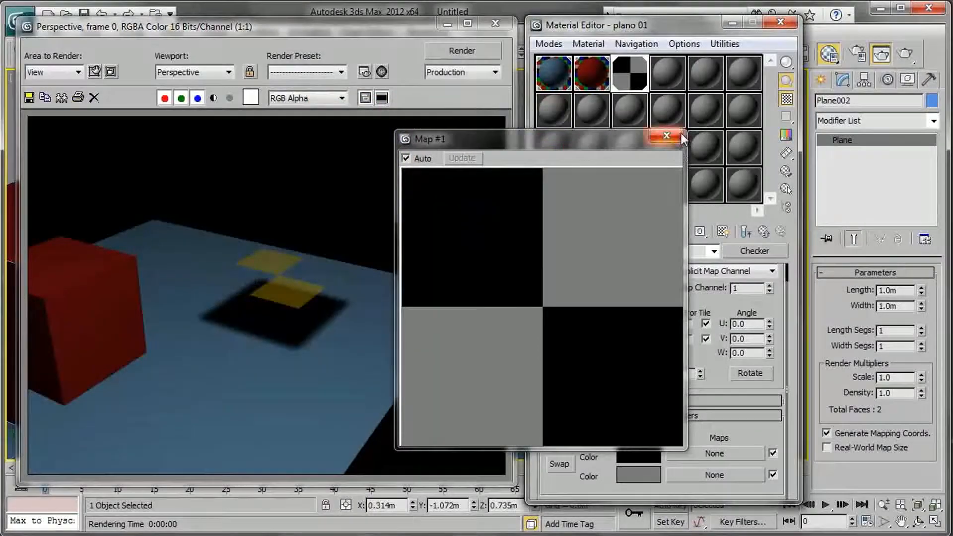
pyautogui.click(667, 136)
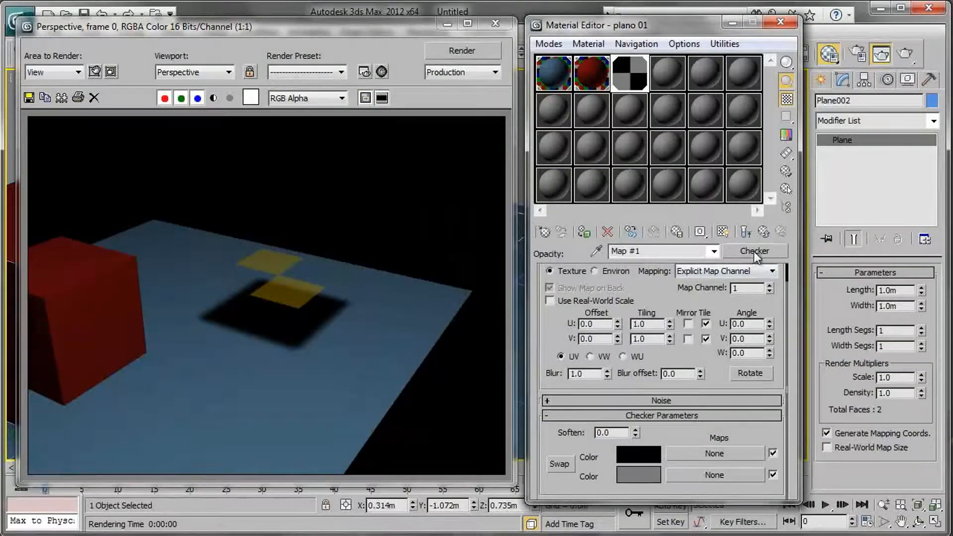
# Replace the Checker opacity map with a Tiles map, discarding the old map, and return to the plano 01 material
pyautogui.click(754, 251)
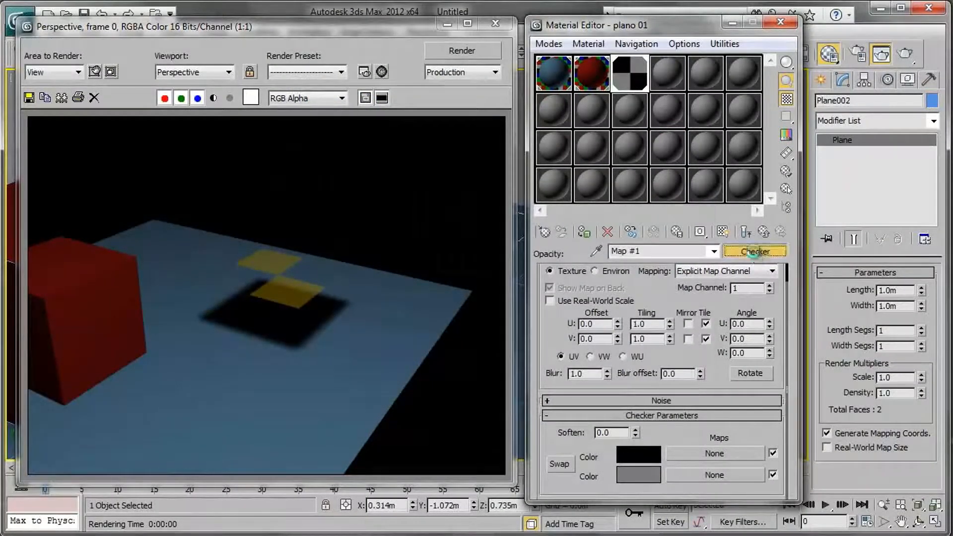
pyautogui.moveTo(711, 293); pyautogui.dragTo(699, 439)
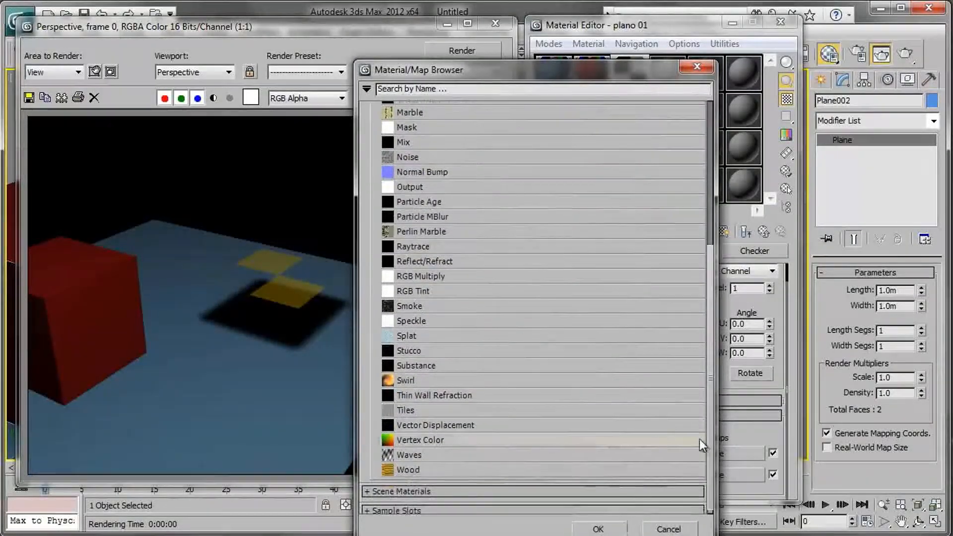
pyautogui.doubleClick(434, 410)
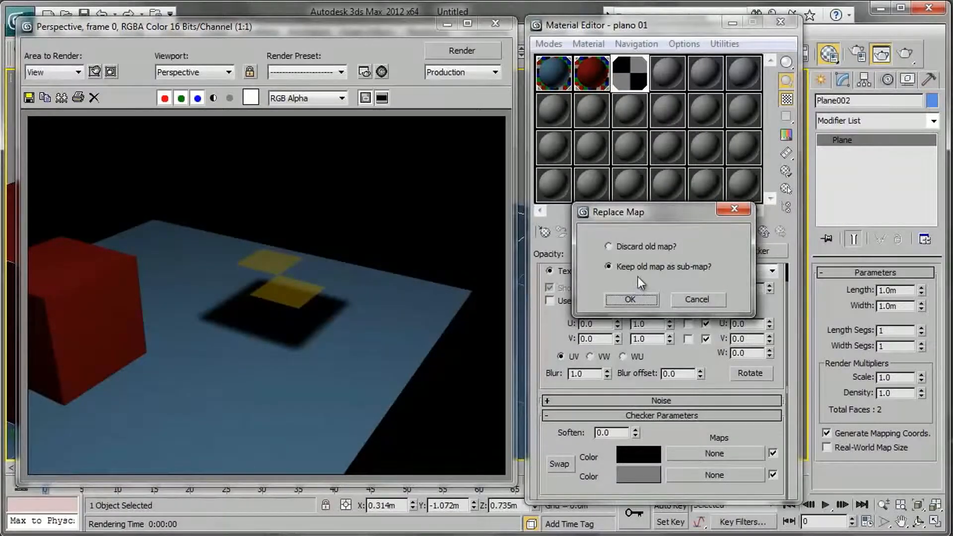
pyautogui.click(649, 249)
pyautogui.click(638, 299)
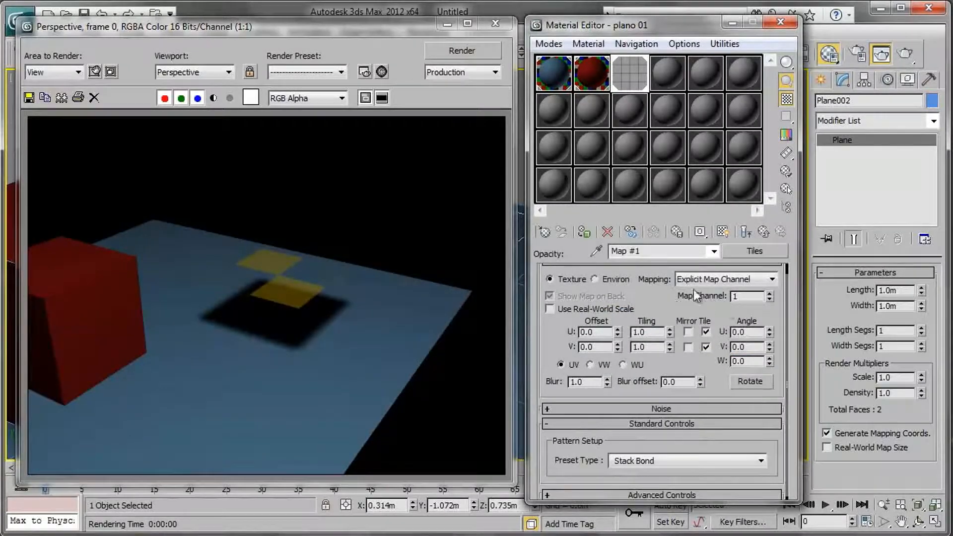
pyautogui.click(763, 231)
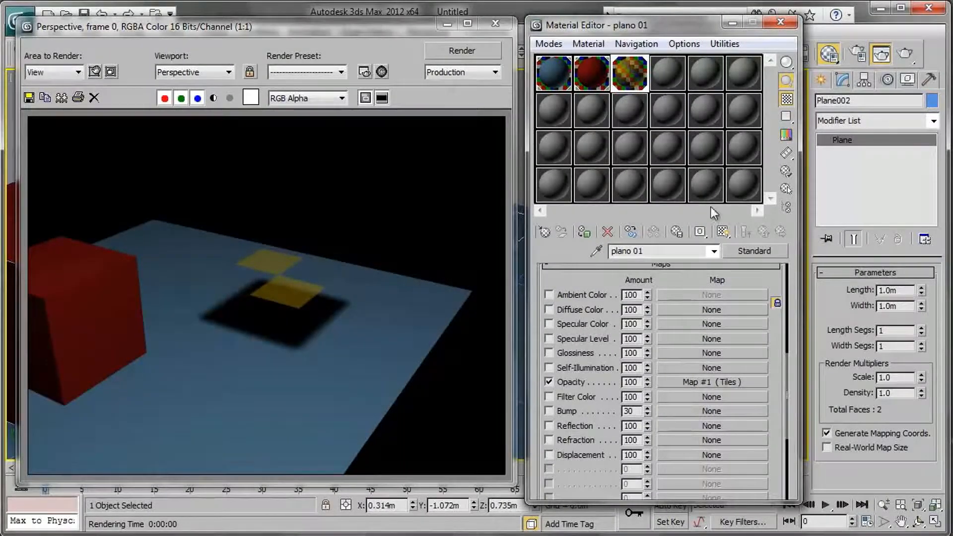
# Open the opacity Tiles map of plano 01 and place its enlarged preview beside the map settings
pyautogui.moveTo(687, 31); pyautogui.dragTo(685, 34)
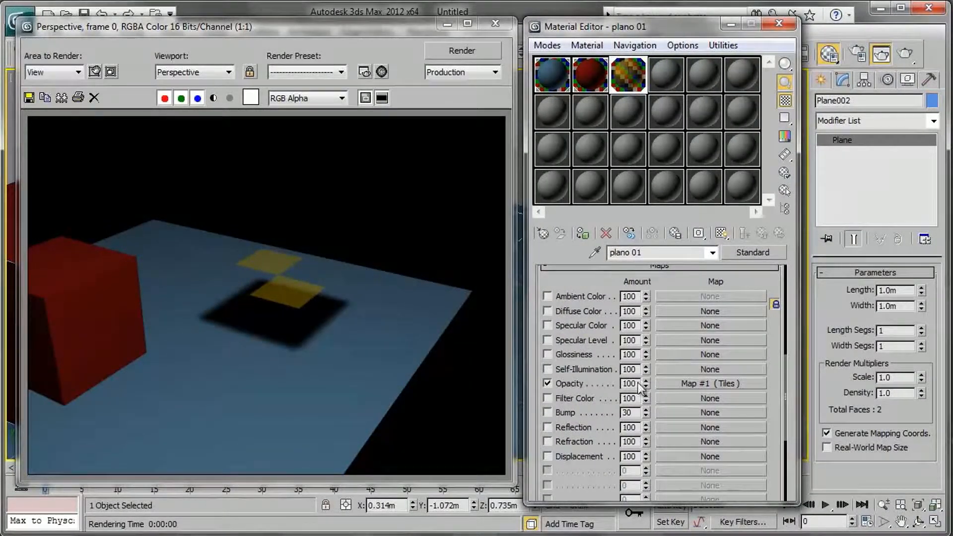
pyautogui.click(704, 383)
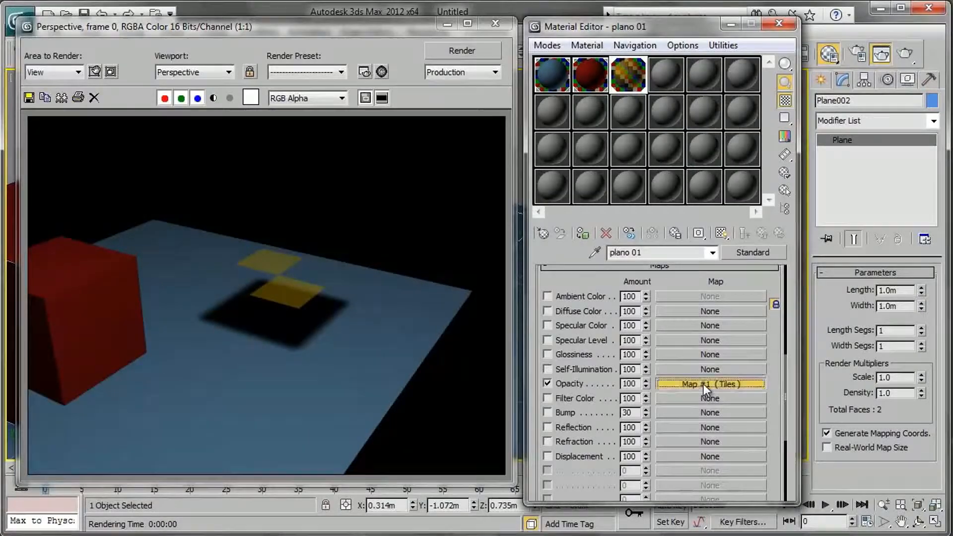
pyautogui.moveTo(553, 354); pyautogui.dragTo(552, 350)
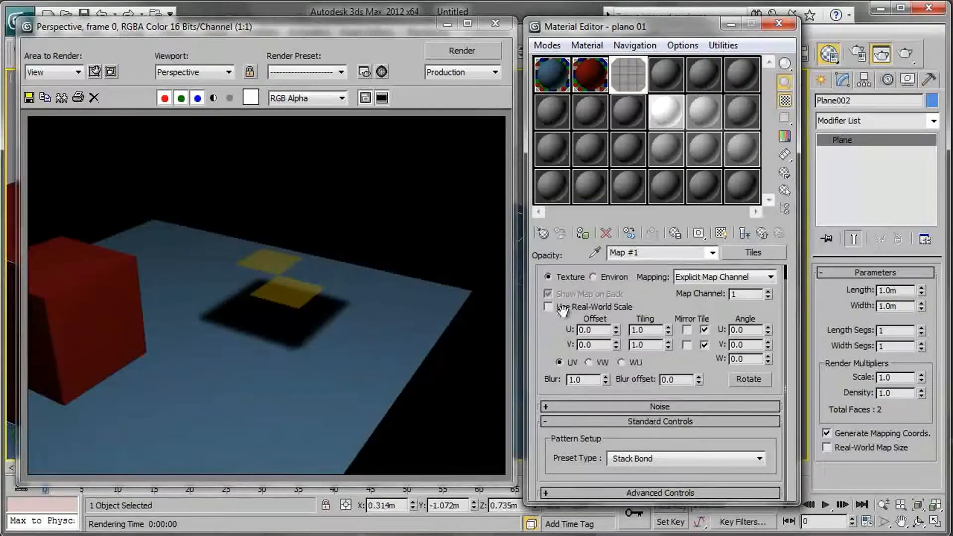
pyautogui.doubleClick(623, 93)
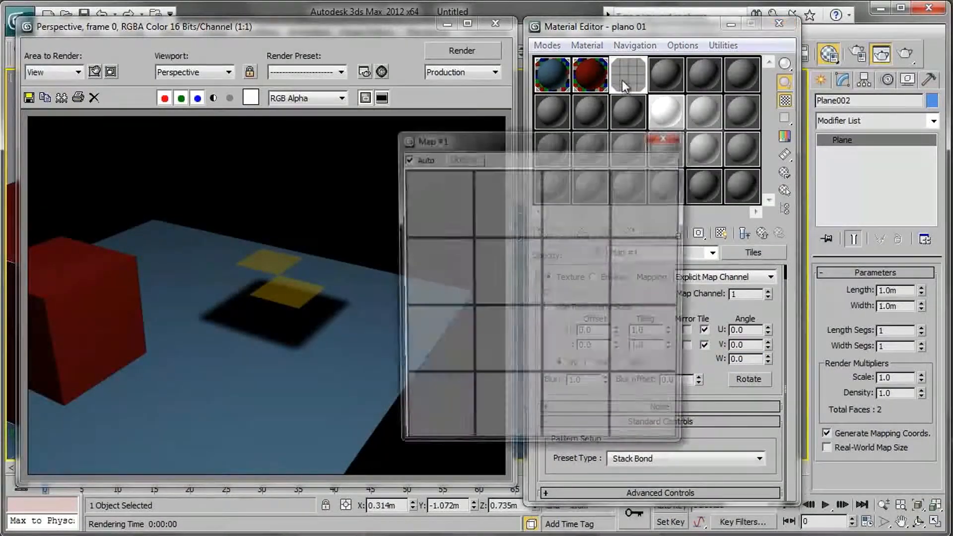
pyautogui.moveTo(552, 141); pyautogui.dragTo(367, 130)
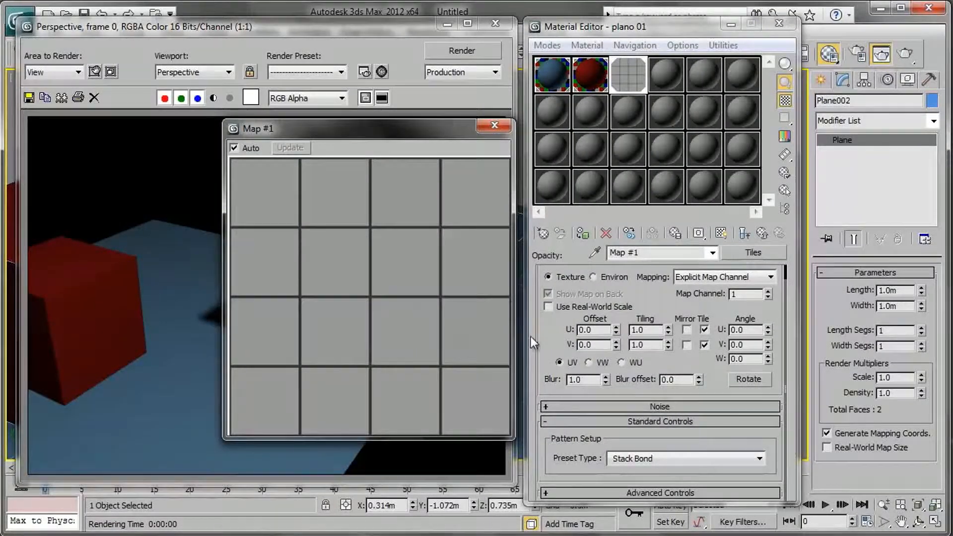
# Expand the Tiles map's advanced controls and set the grout colour to white with value 255
pyautogui.click(653, 492)
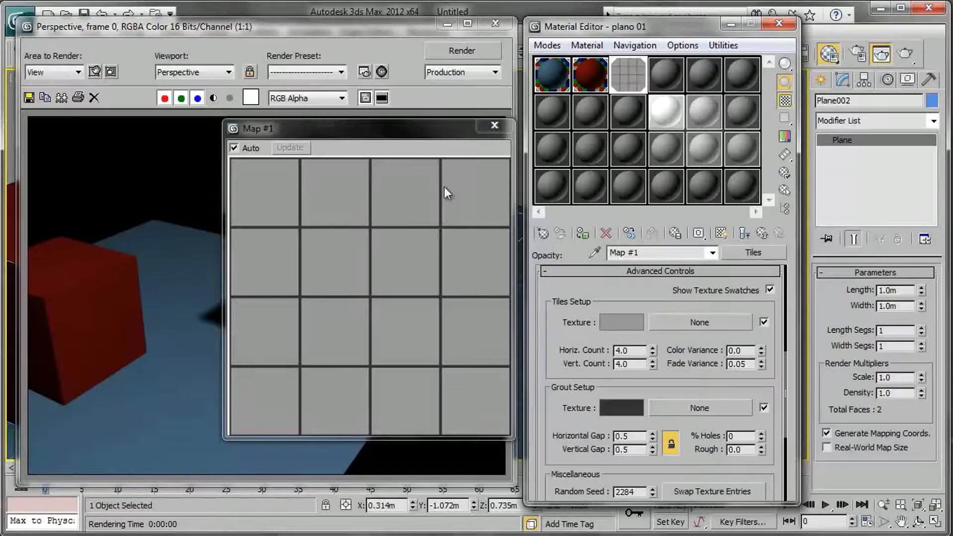
pyautogui.click(616, 406)
pyautogui.moveTo(437, 154); pyautogui.dragTo(430, 208)
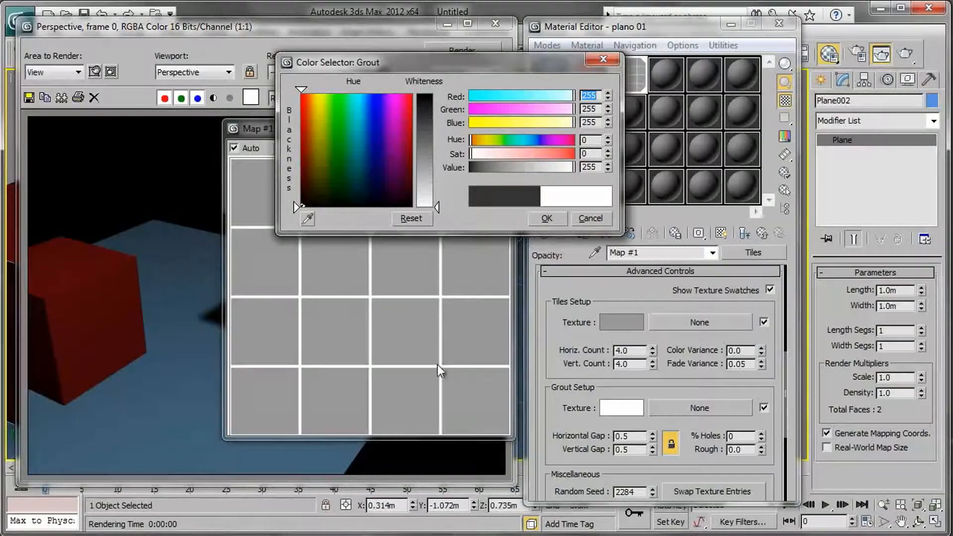
# Set the Tiles map's tile colour to black with value 0 and render the view
pyautogui.click(636, 322)
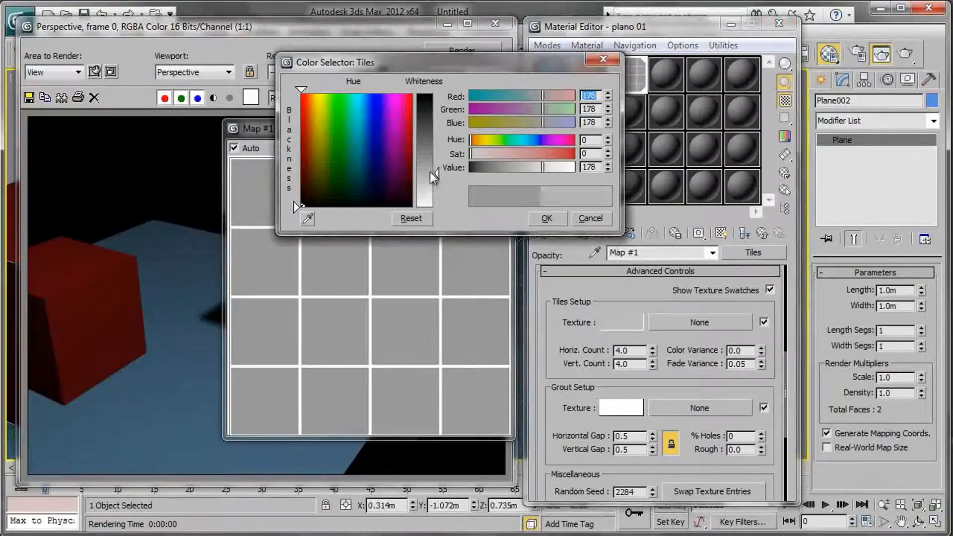
pyautogui.moveTo(430, 172); pyautogui.dragTo(428, 93)
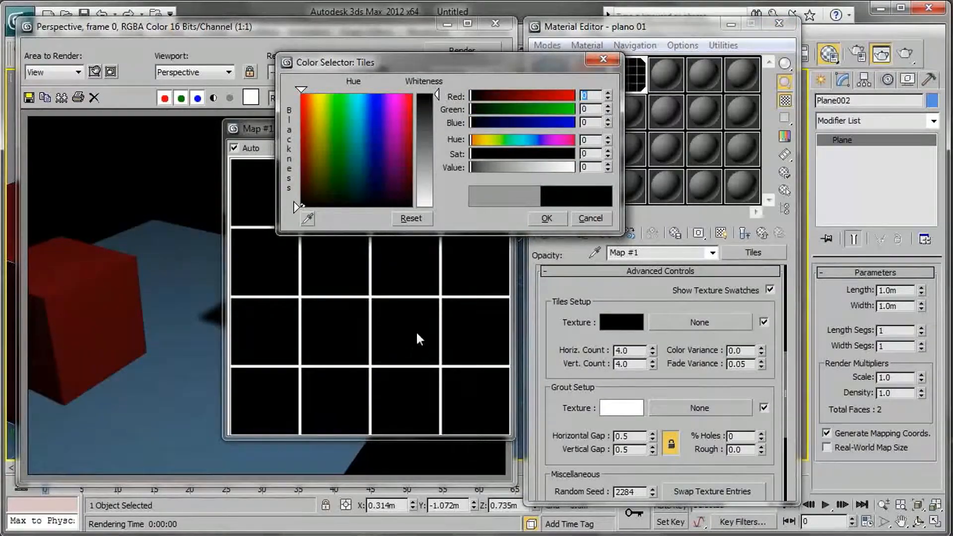
pyautogui.click(557, 219)
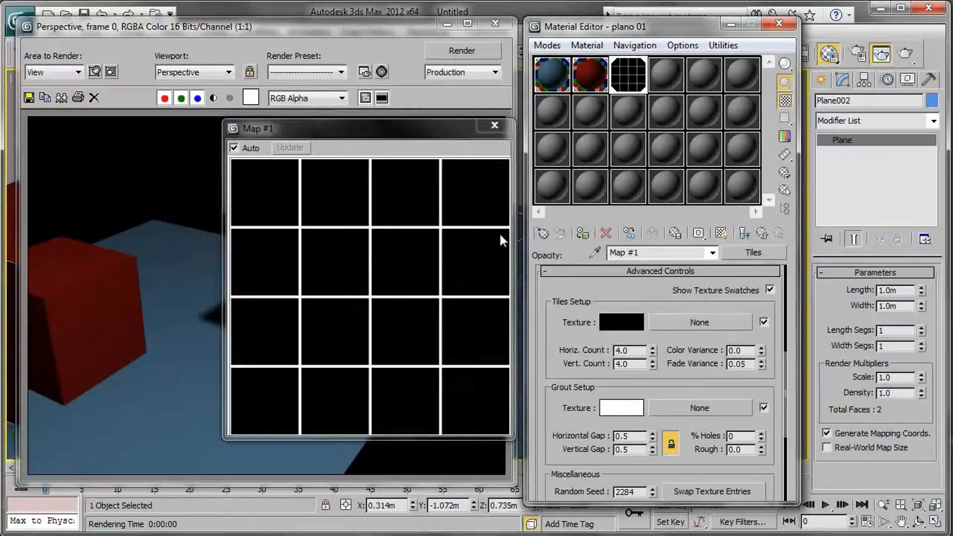
pyautogui.click(458, 52)
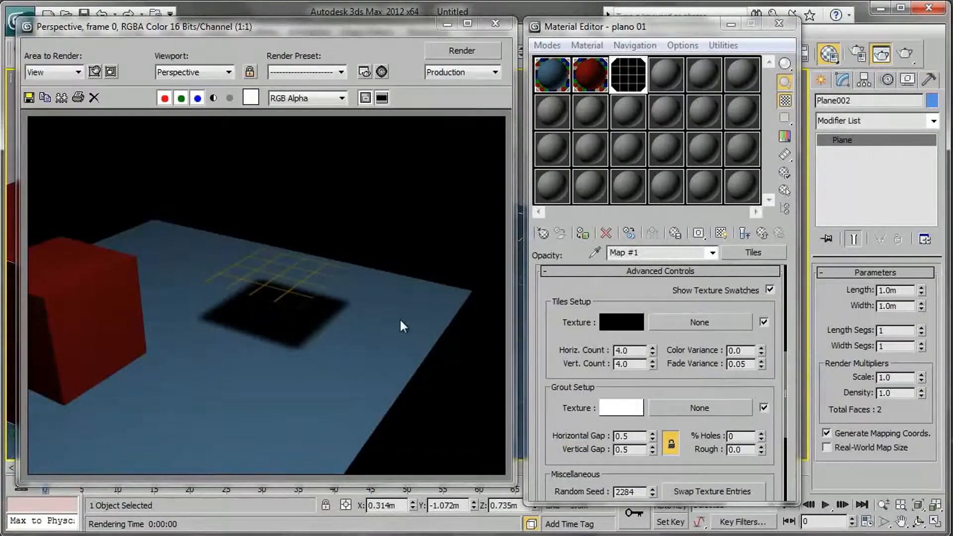
# Raise the Tiles map's horizontal count to 20 while checking the enlarged preview, and render the view
pyautogui.doubleClick(625, 83)
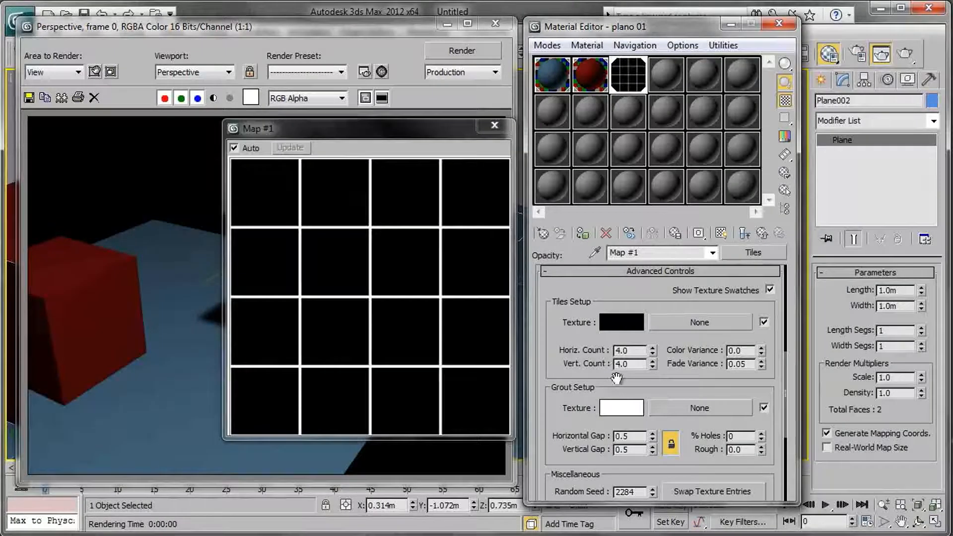
pyautogui.click(652, 347)
pyautogui.click(653, 348)
pyautogui.click(653, 347)
pyautogui.click(653, 347)
pyautogui.click(653, 348)
pyautogui.click(652, 347)
pyautogui.click(652, 348)
pyautogui.click(653, 348)
pyautogui.click(652, 347)
pyautogui.click(652, 347)
pyautogui.click(652, 347)
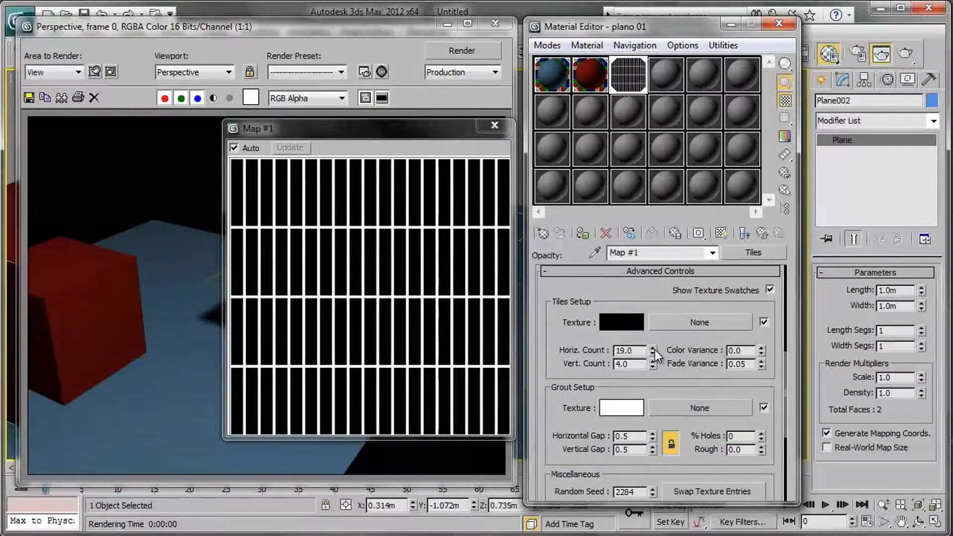
pyautogui.click(653, 348)
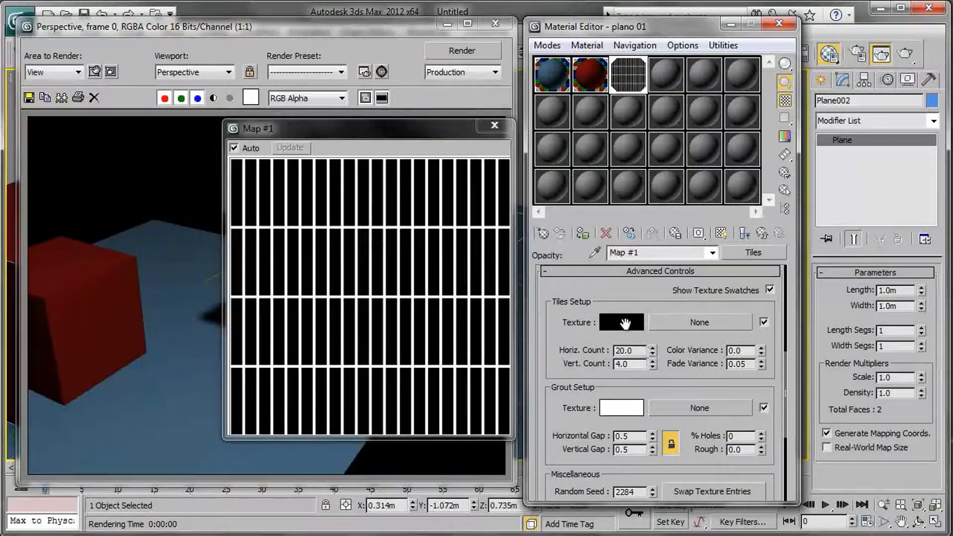
pyautogui.click(479, 52)
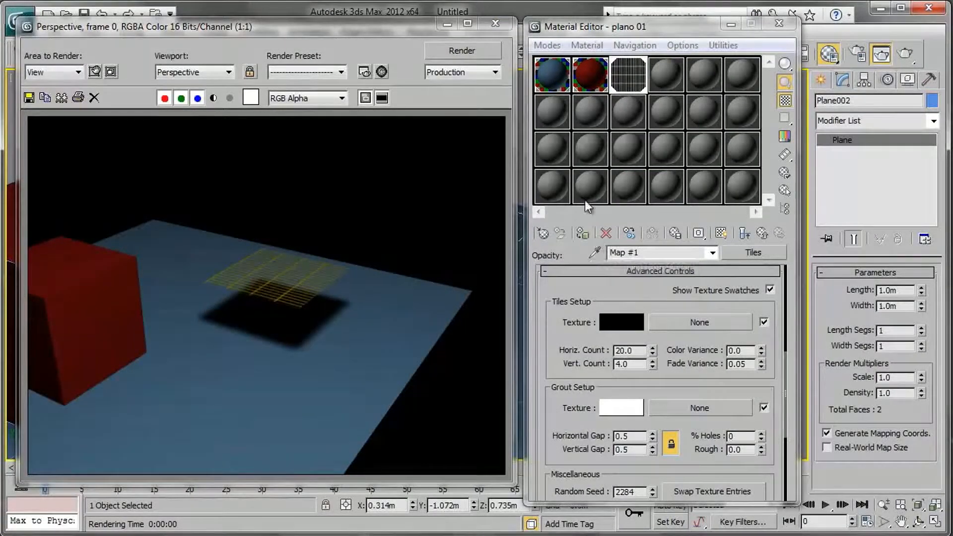
# Reopen the tiles preview, browse the available map types up to Bitmap without replacing the map, and close the preview
pyautogui.doubleClick(621, 79)
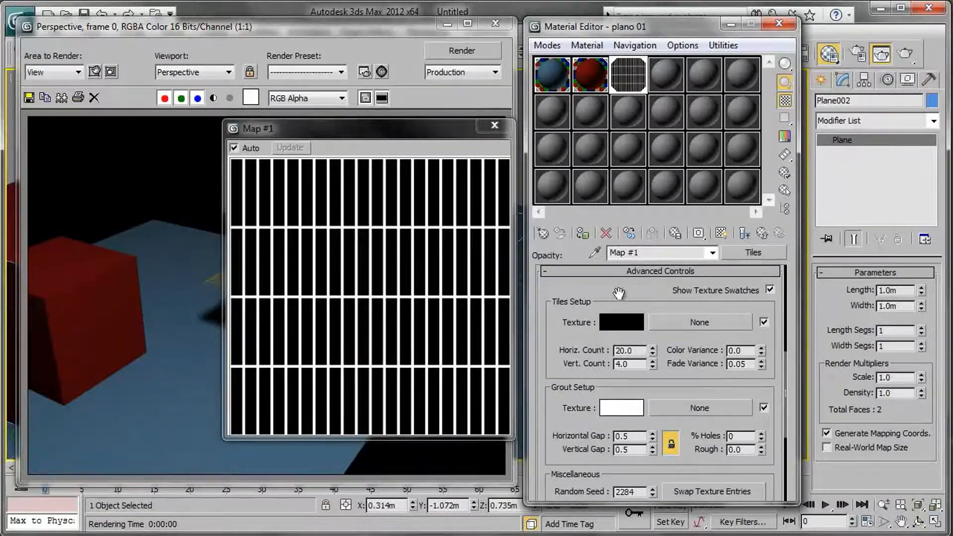
pyautogui.click(761, 255)
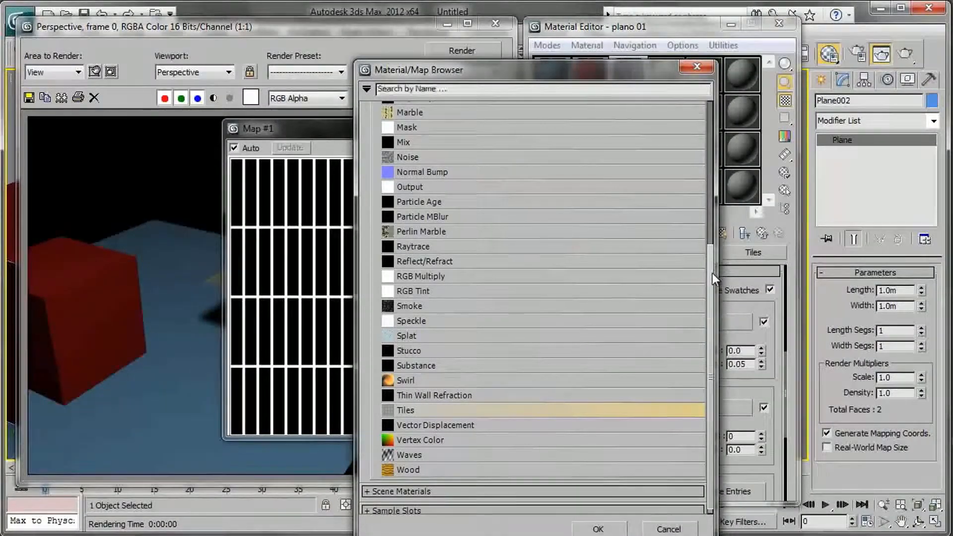
pyautogui.moveTo(712, 273); pyautogui.dragTo(711, 141)
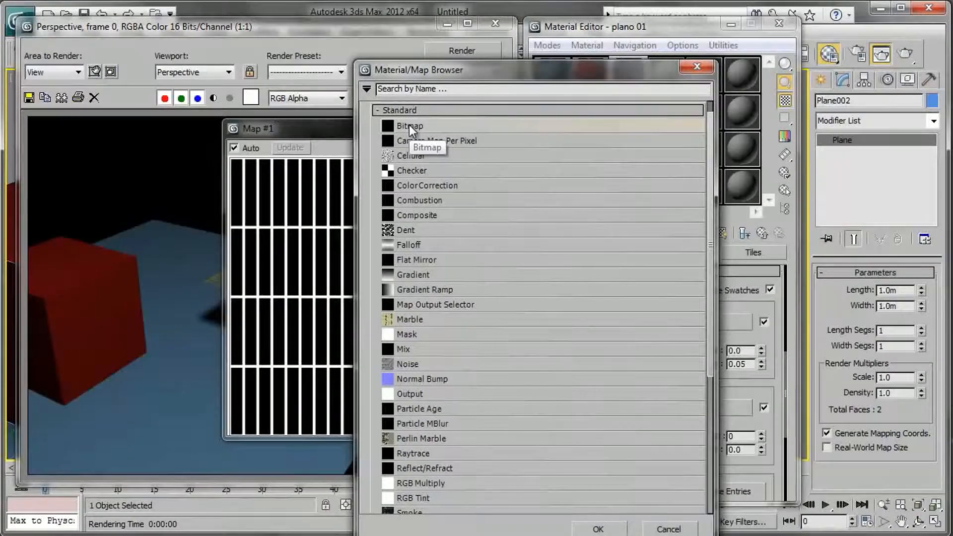
pyautogui.moveTo(476, 75); pyautogui.dragTo(430, 49)
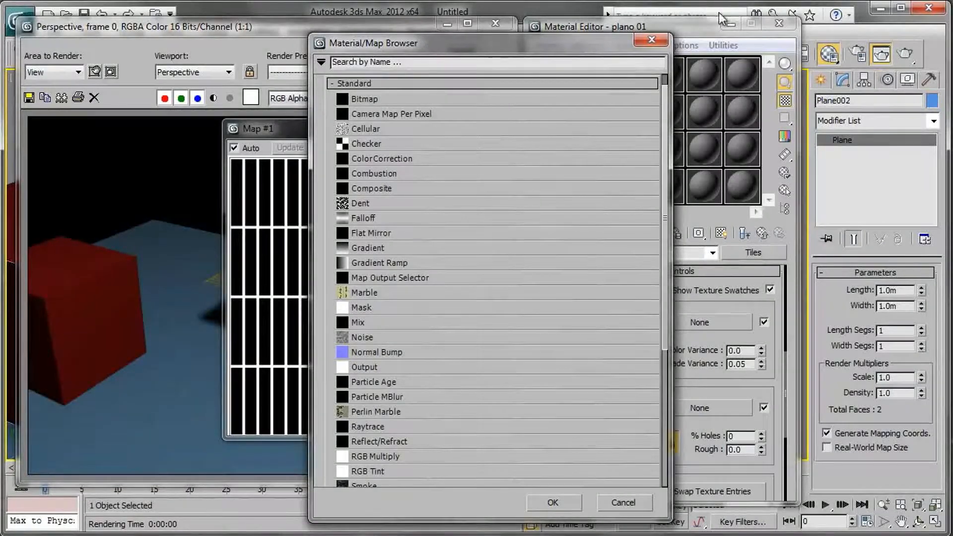
pyautogui.click(623, 503)
pyautogui.click(493, 124)
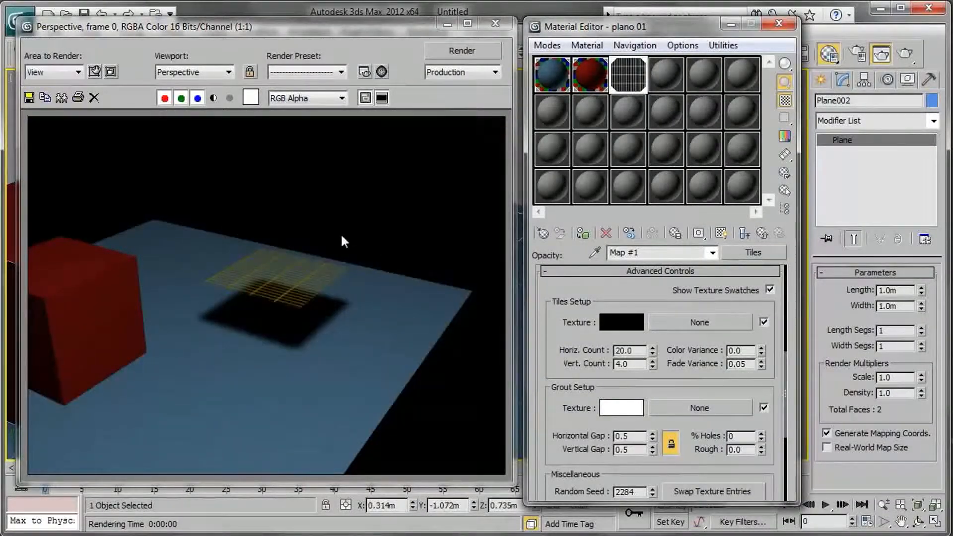
# Render a closer view of the floating plane to examine its tiled opacity, and close the render
pyautogui.click(310, 249)
pyautogui.click(494, 26)
pyautogui.scroll(5, 361, 268)
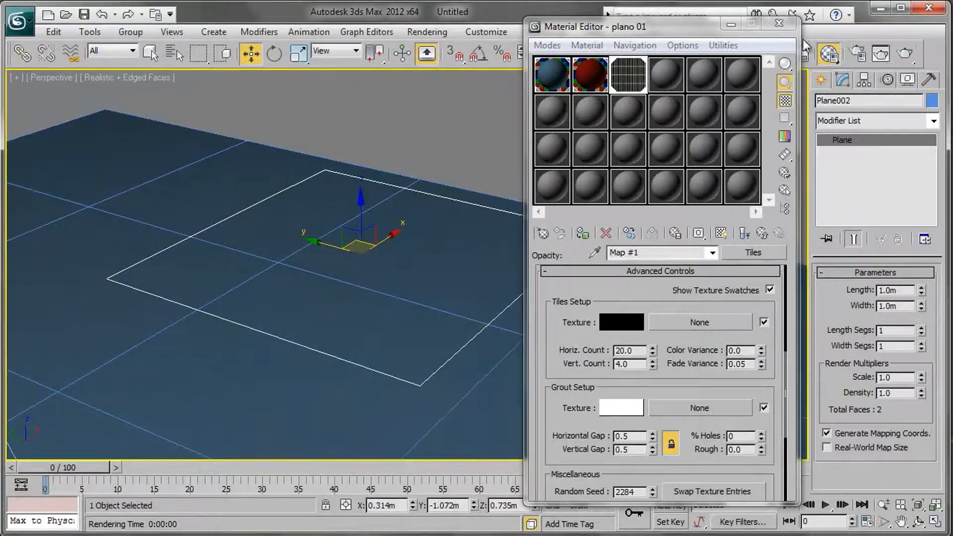
pyautogui.click(881, 53)
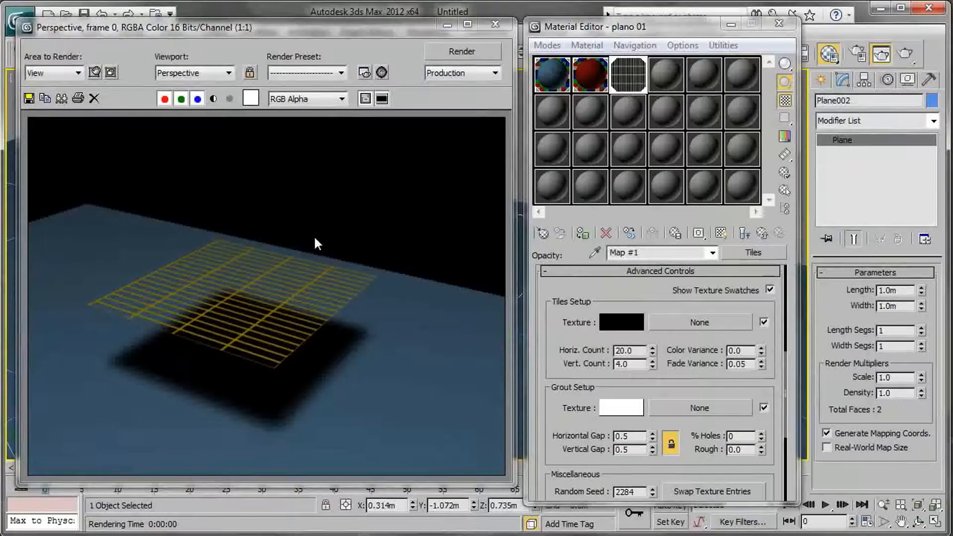
pyautogui.click(503, 26)
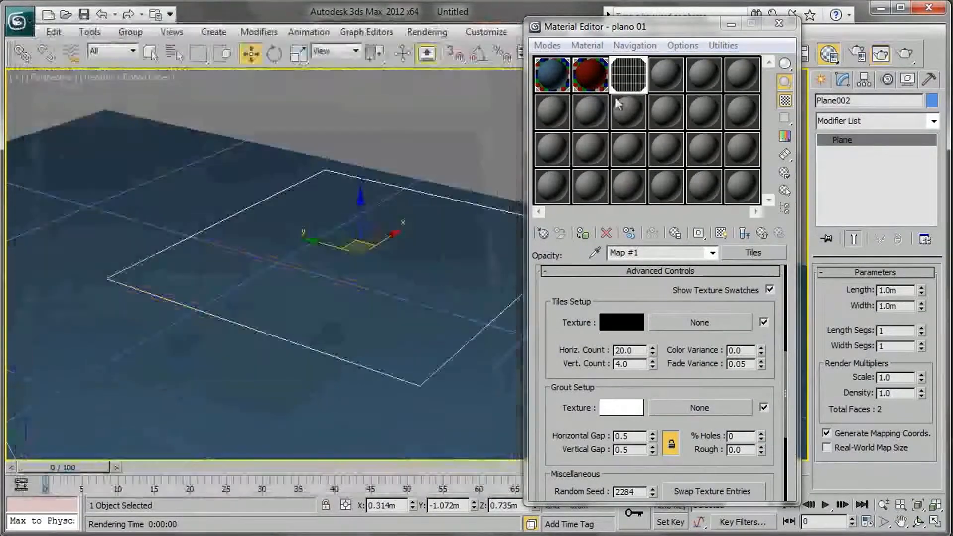
# Return to the plano 01 material, disable its opacity map, and check the plane in a test render
pyautogui.click(762, 234)
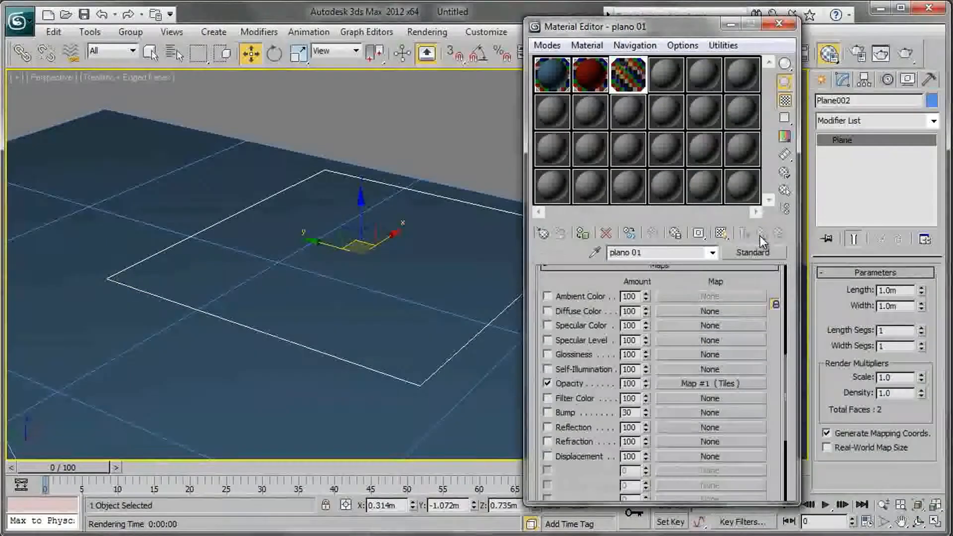
pyautogui.click(547, 384)
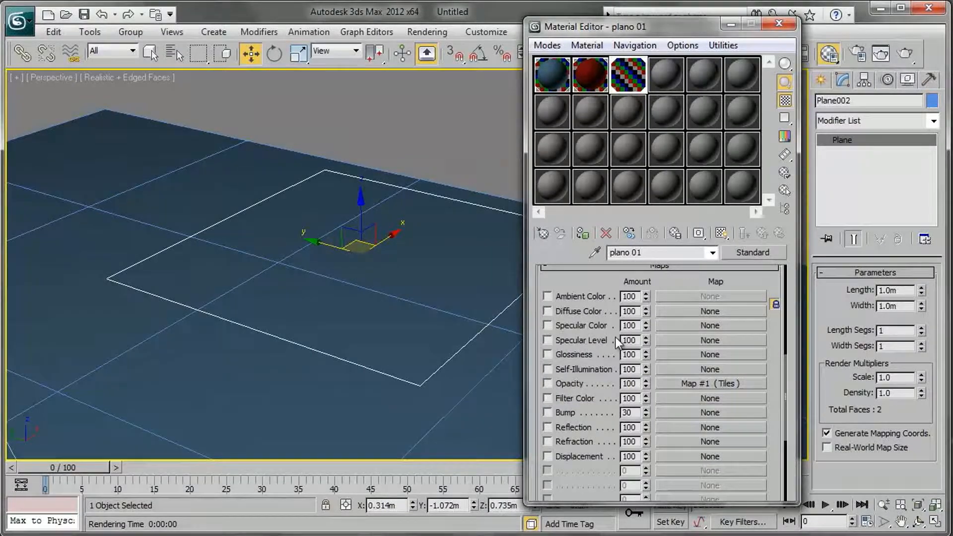
pyautogui.click(902, 57)
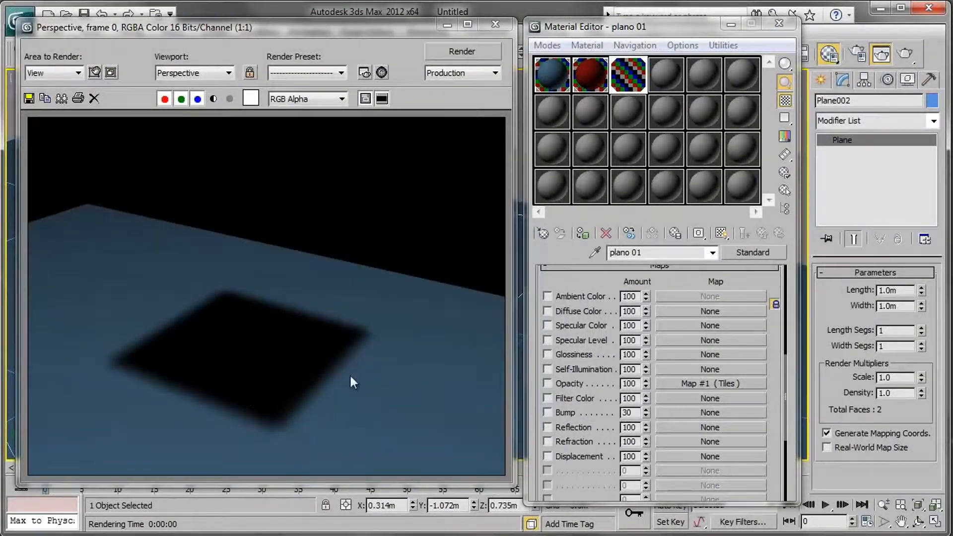
pyautogui.click(495, 23)
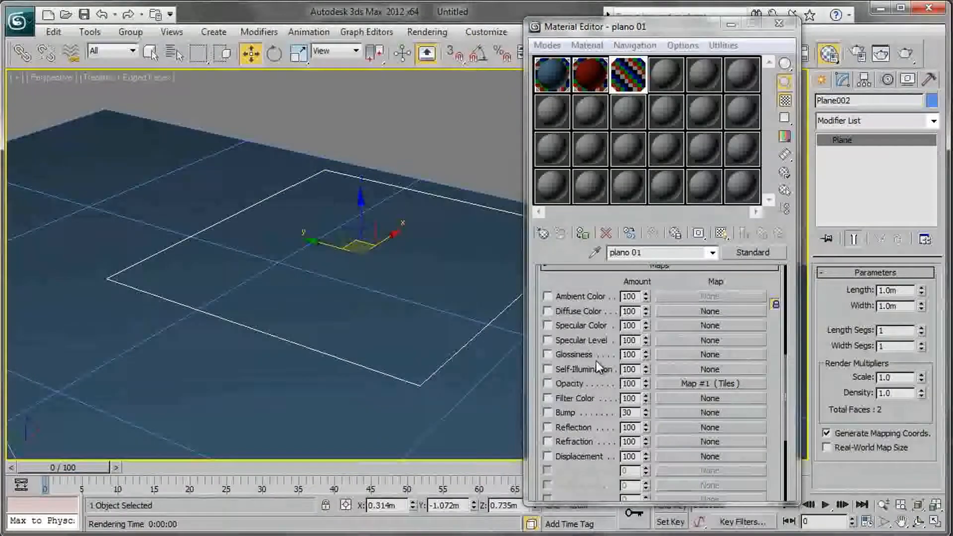
# Raise the base opacity of plano 01 until the plane is fully opaque, and check it in a test render
pyautogui.moveTo(605, 289); pyautogui.dragTo(613, 519)
pyautogui.moveTo(744, 383); pyautogui.dragTo(747, 295)
pyautogui.moveTo(688, 430); pyautogui.dragTo(718, 174)
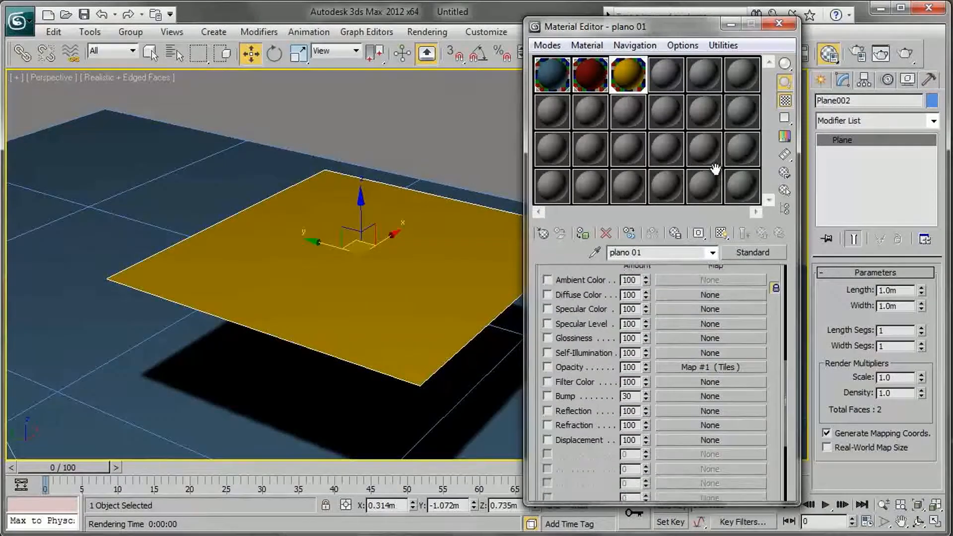
pyautogui.click(902, 55)
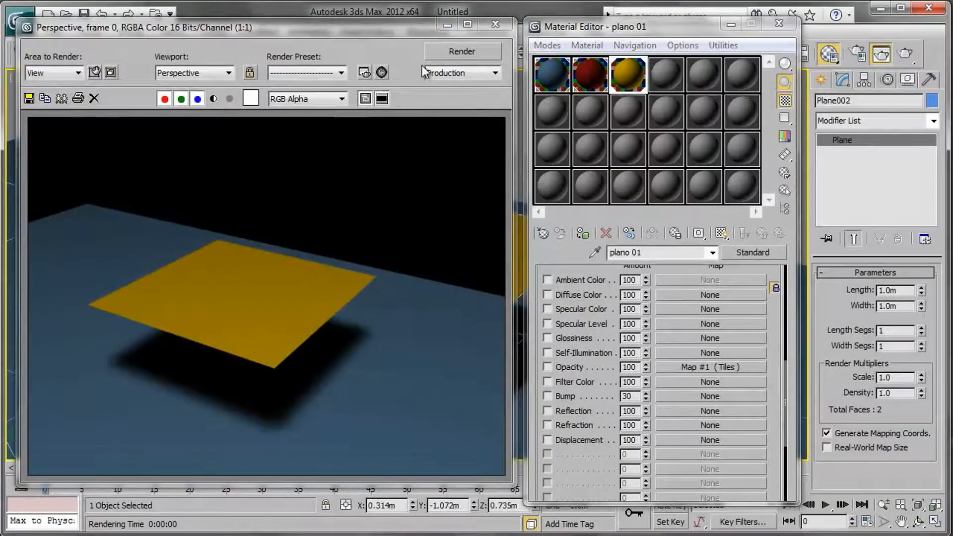
pyautogui.click(494, 25)
# Re-enable the opacity Tiles map and render the view to compare it with the solid plane
pyautogui.click(547, 367)
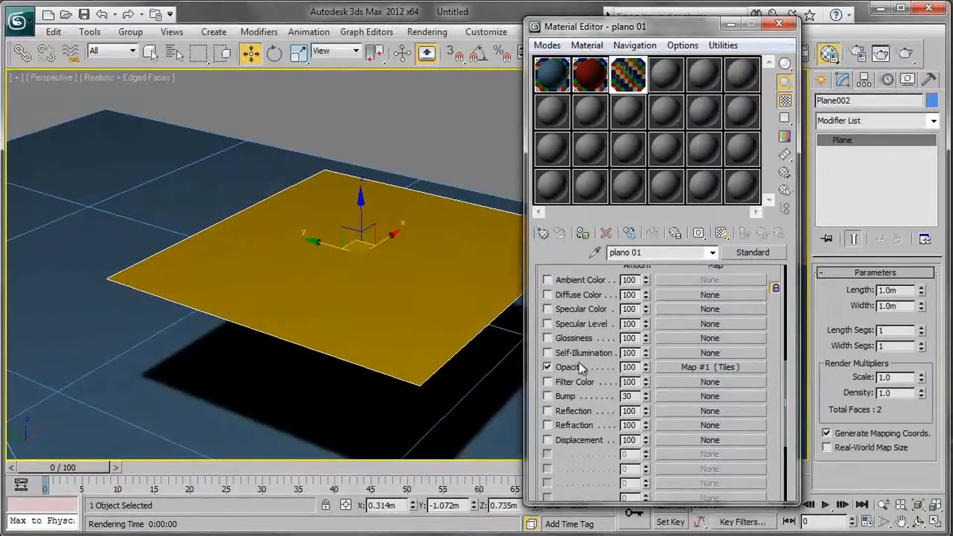
pyautogui.click(905, 54)
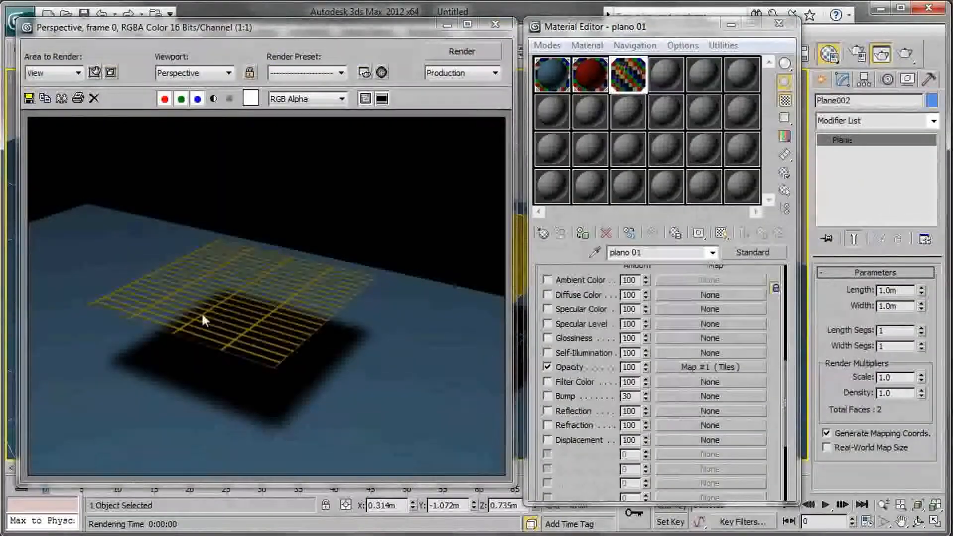
pyautogui.click(494, 25)
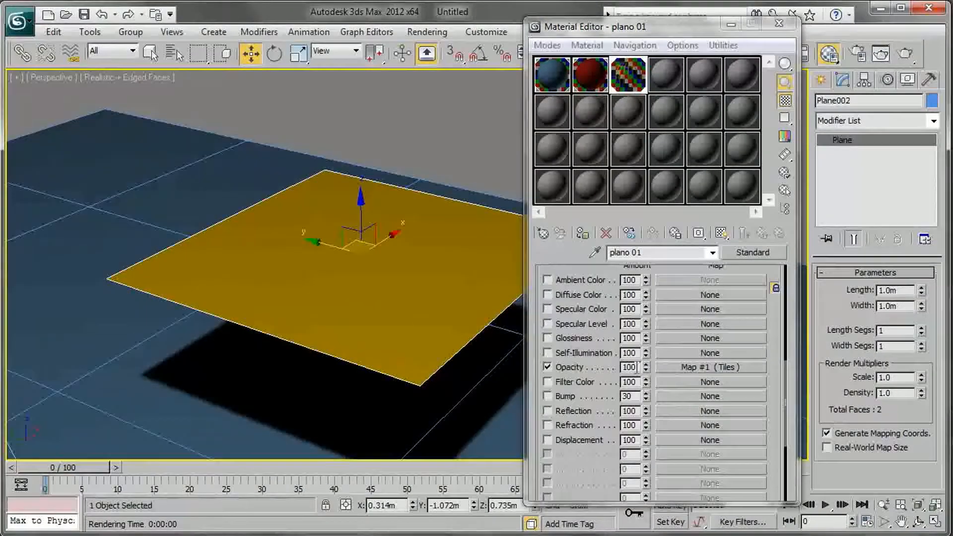
# Disable the opacity map and duplicate its Tiles map into the Bump channel as an independent copy
pyautogui.click(552, 368)
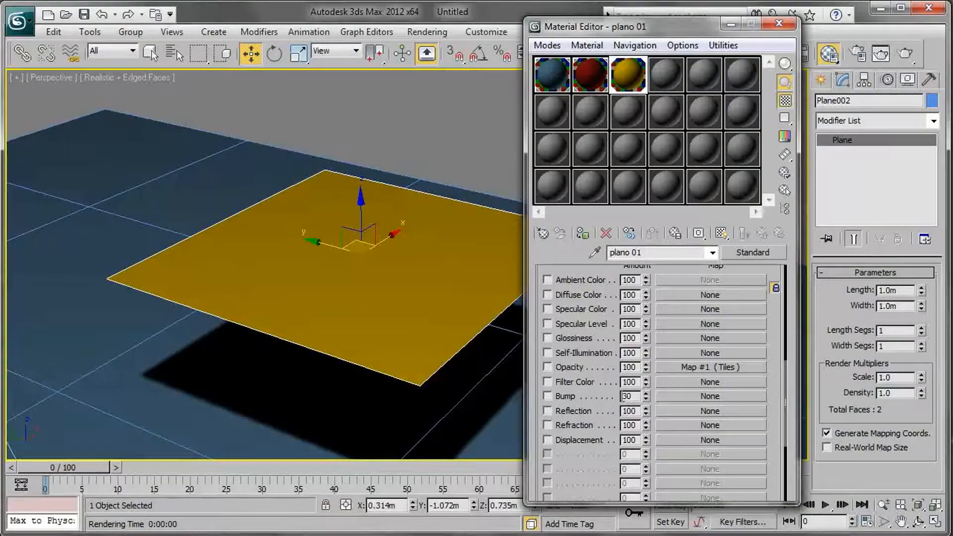
pyautogui.click(685, 367)
pyautogui.moveTo(684, 368); pyautogui.dragTo(678, 394)
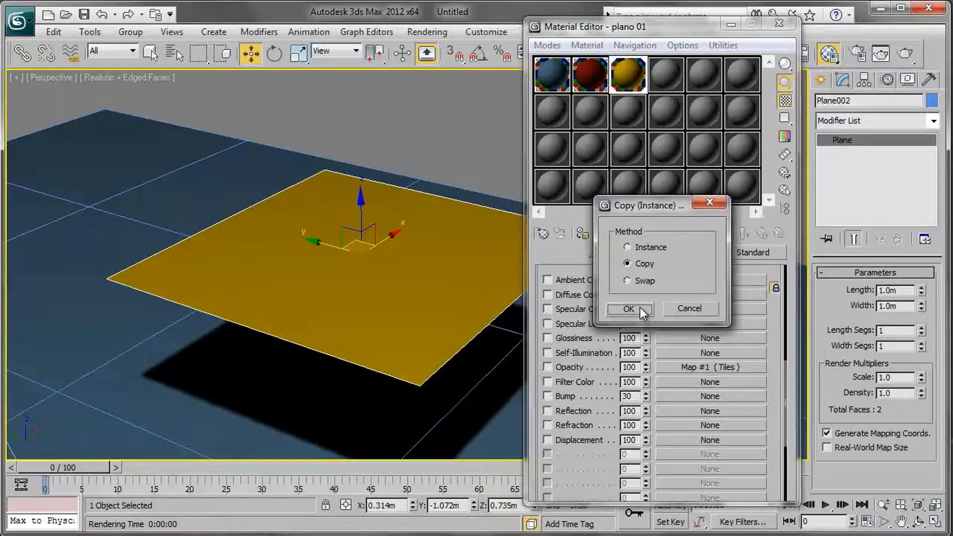
pyautogui.click(638, 280)
pyautogui.click(647, 309)
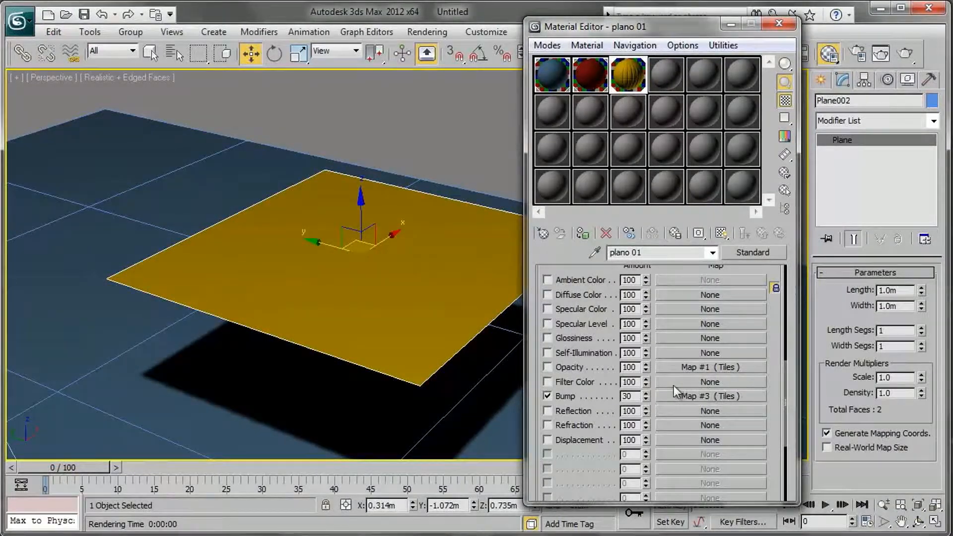
# Examine the bump relief on an enlarged plano 01 sample and in a close-up test render of the plane
pyautogui.doubleClick(633, 82)
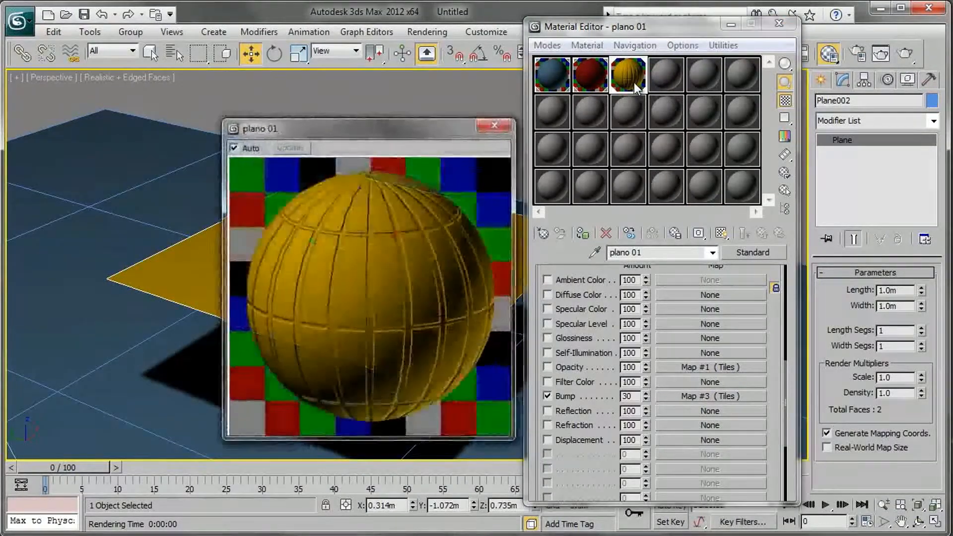
pyautogui.moveTo(424, 135); pyautogui.dragTo(355, 111)
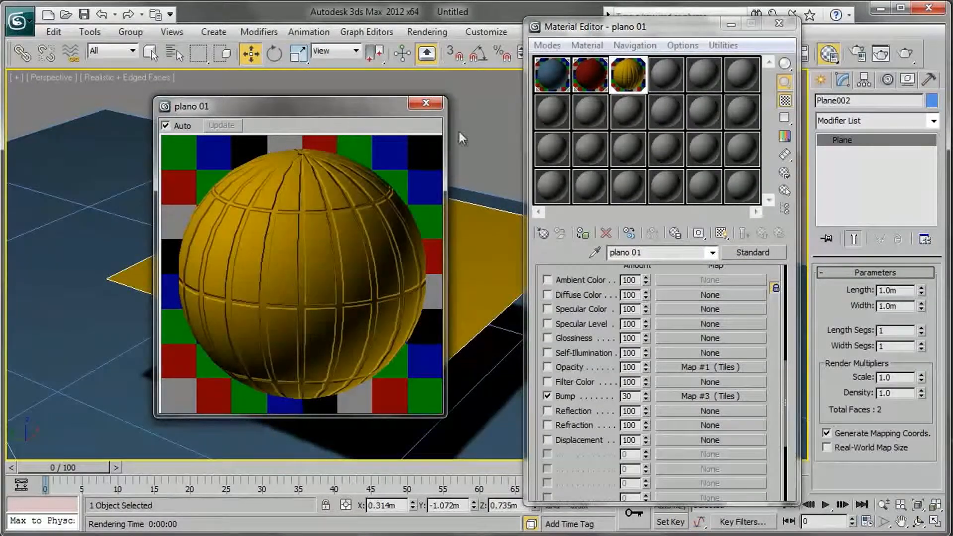
pyautogui.click(899, 59)
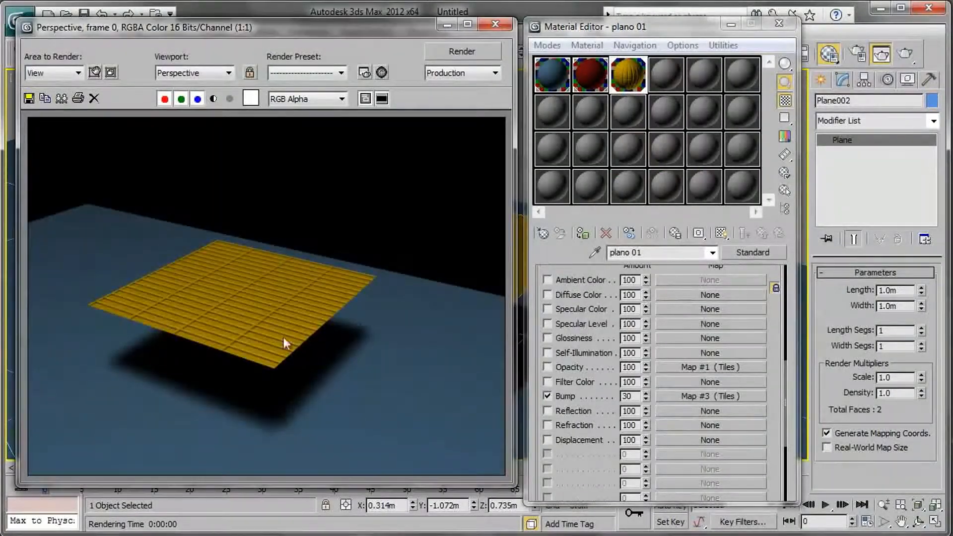
pyautogui.scroll(1, 268, 337)
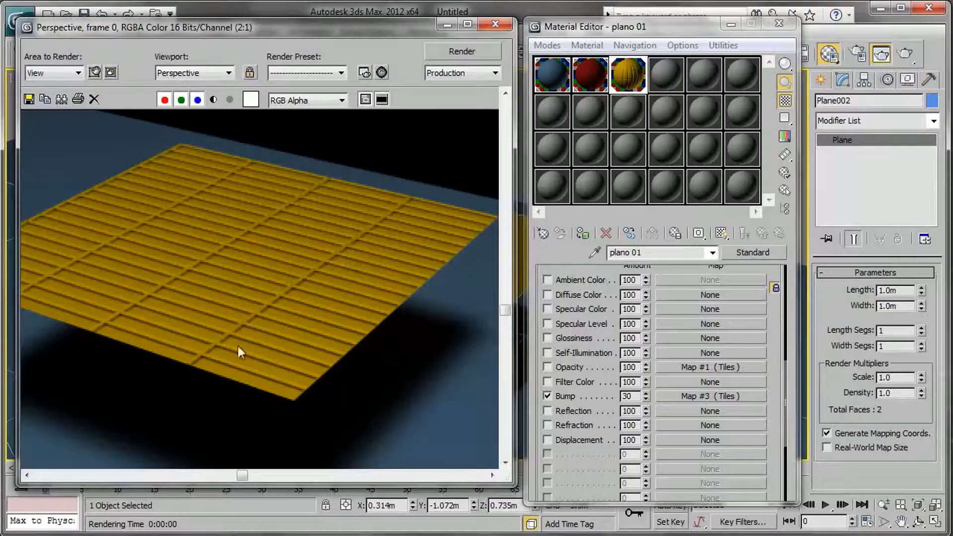
pyautogui.scroll(-1, 270, 332)
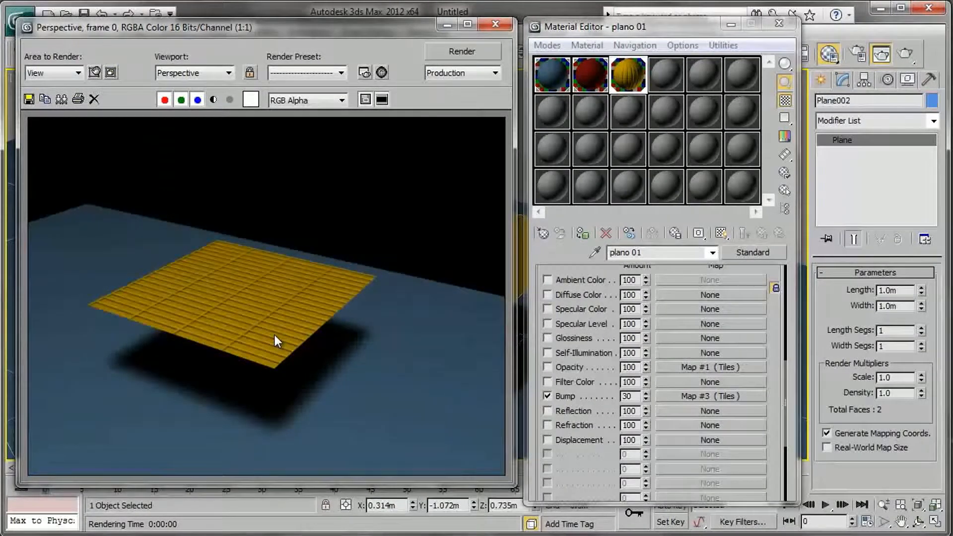
pyautogui.click(494, 29)
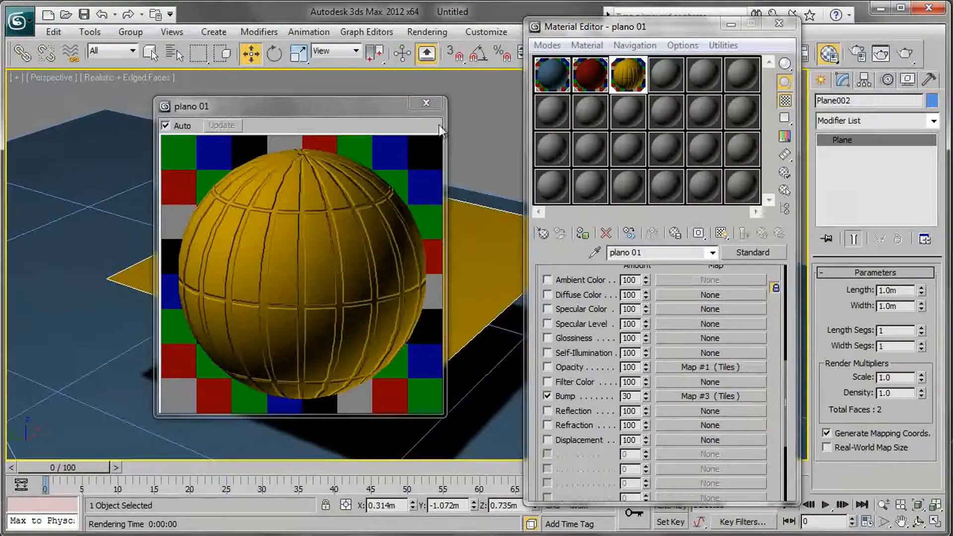
pyautogui.click(436, 105)
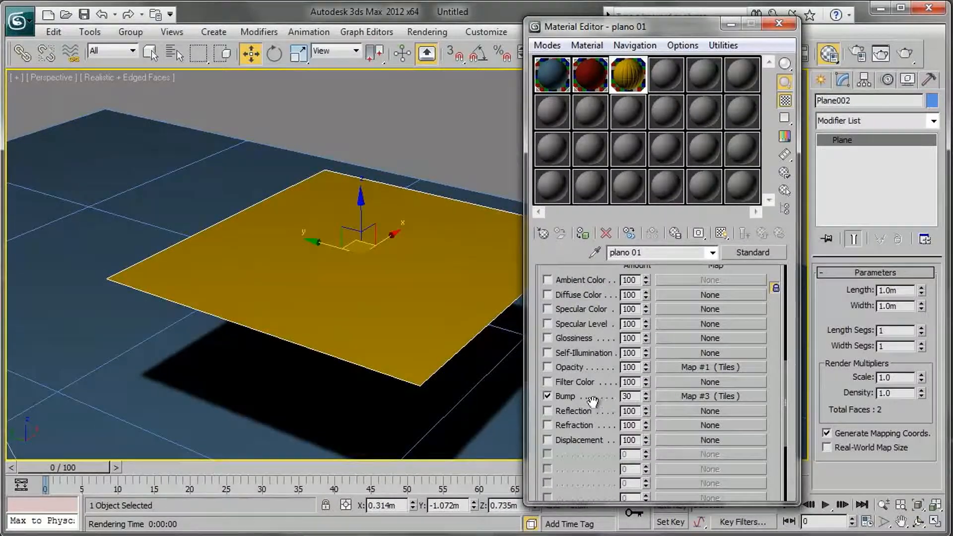
# Open the Bump channel's Tiles map with an enlarged preview and set its horizontal tile count to 4
pyautogui.click(677, 399)
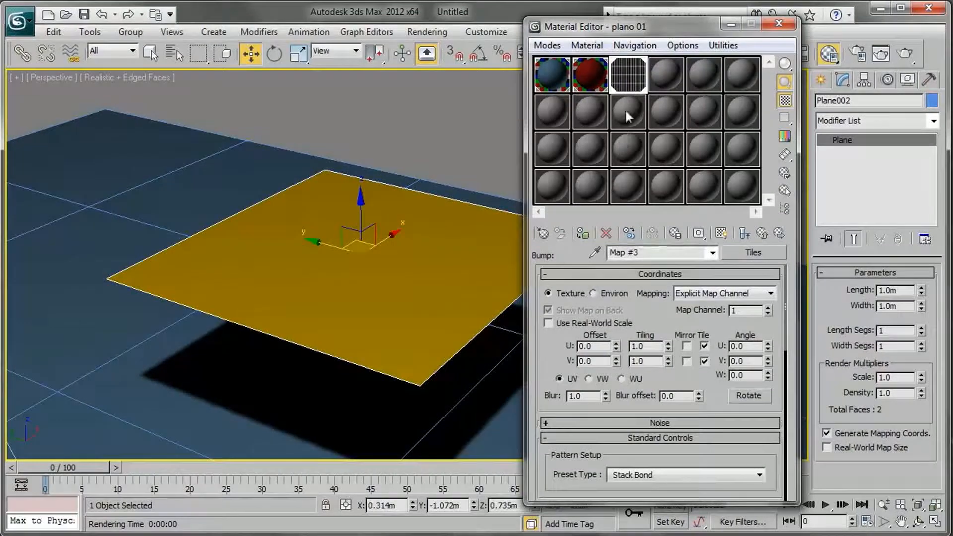
pyautogui.doubleClick(632, 80)
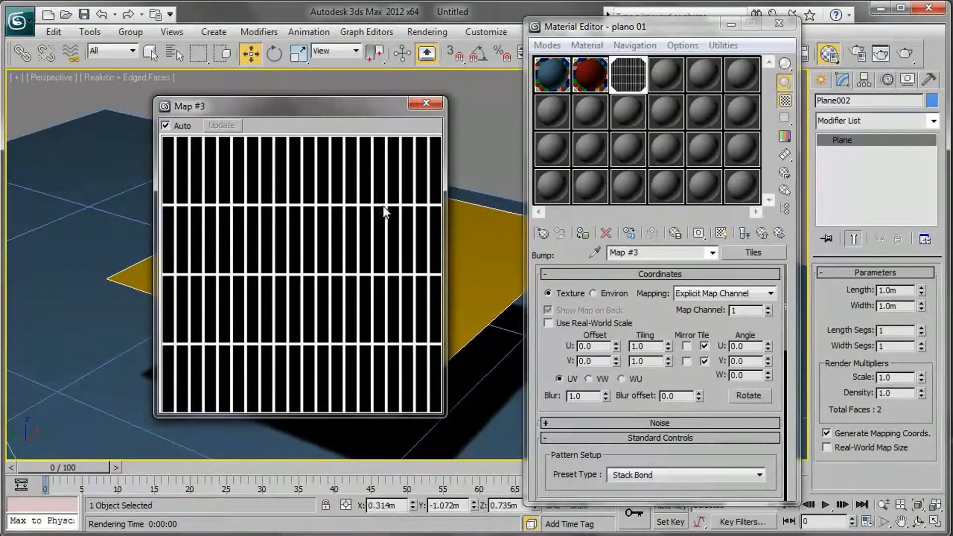
pyautogui.moveTo(566, 370); pyautogui.dragTo(573, 278)
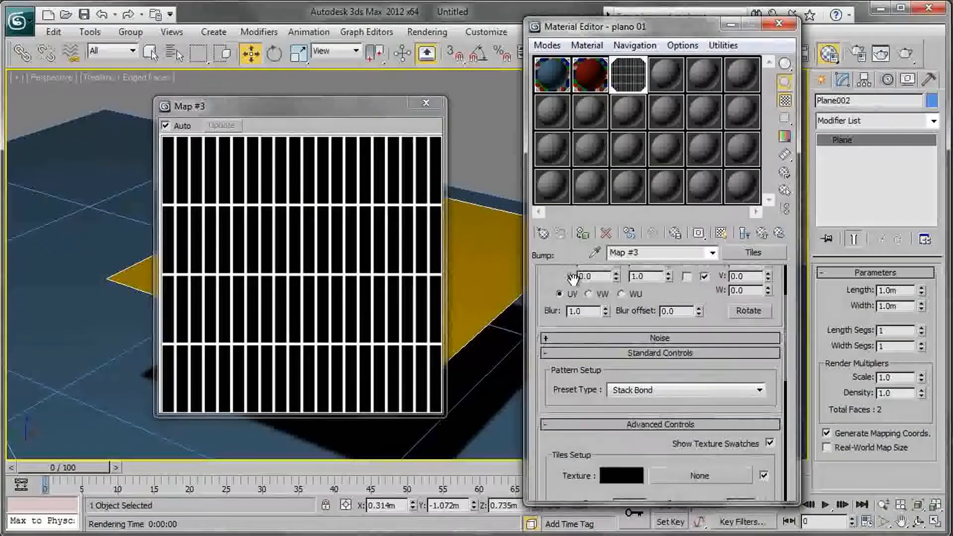
pyautogui.scroll(-5, 644, 426)
pyautogui.doubleClick(644, 426)
pyautogui.write('4')
pyautogui.press('Return')
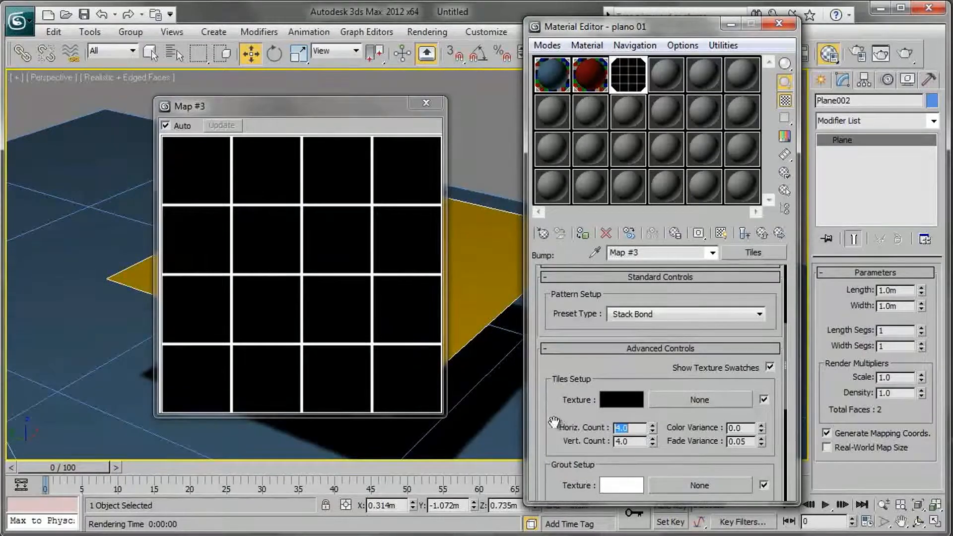
# Swap the tile and grout colours of the bump Tiles map to white tiles with black grout, and render the view
pyautogui.moveTo(553, 422); pyautogui.dragTo(559, 385)
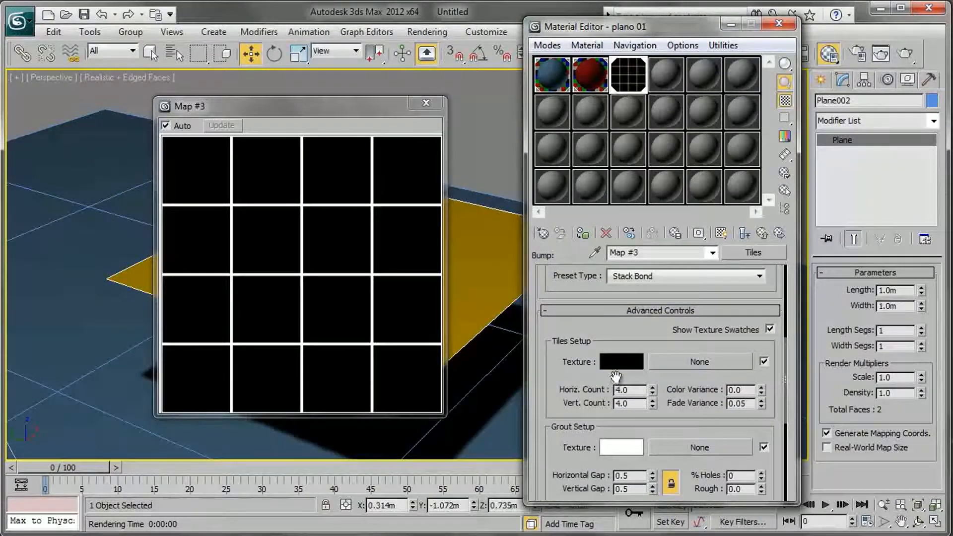
pyautogui.moveTo(620, 367); pyautogui.dragTo(615, 451)
pyautogui.click(587, 269)
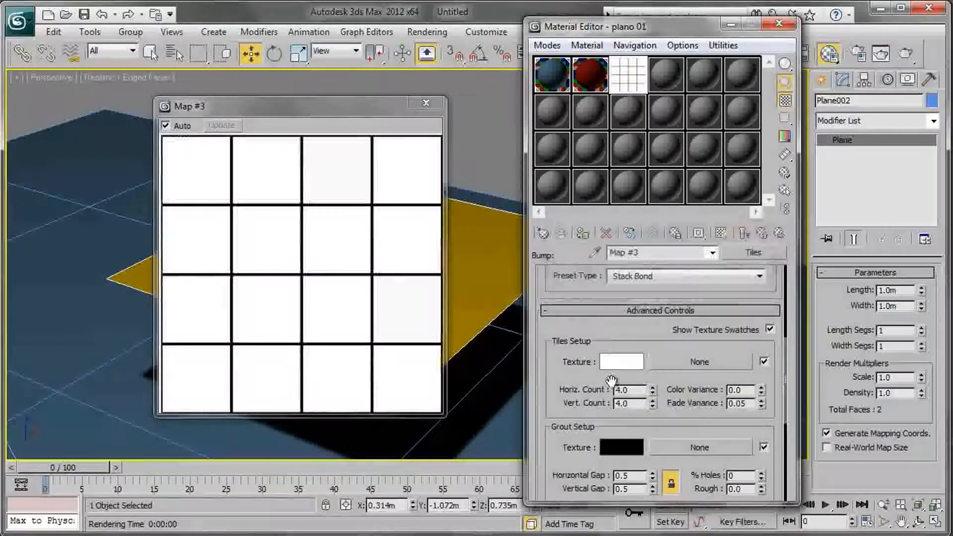
pyautogui.click(905, 54)
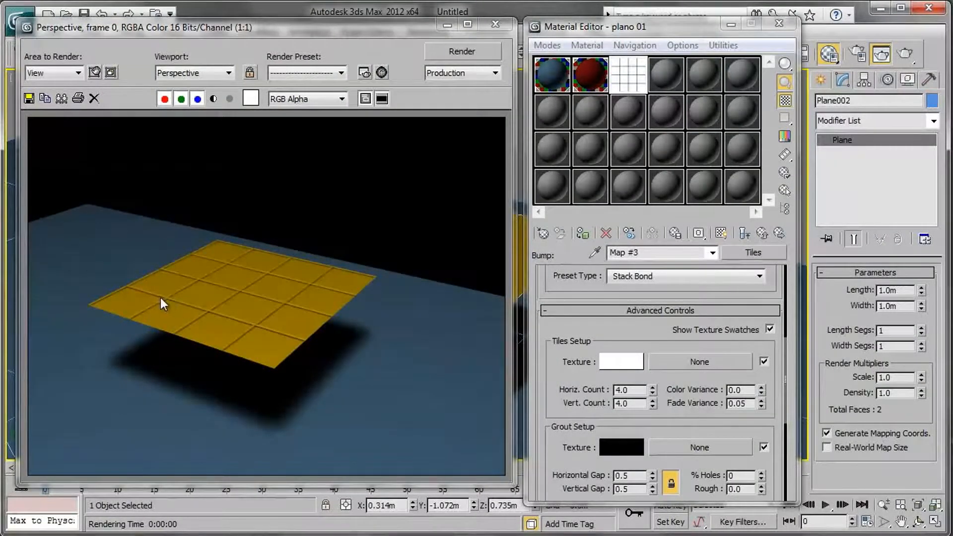
# Swap the bump map's colours back to black tiles with white grout, and render the view for comparison
pyautogui.click(621, 362)
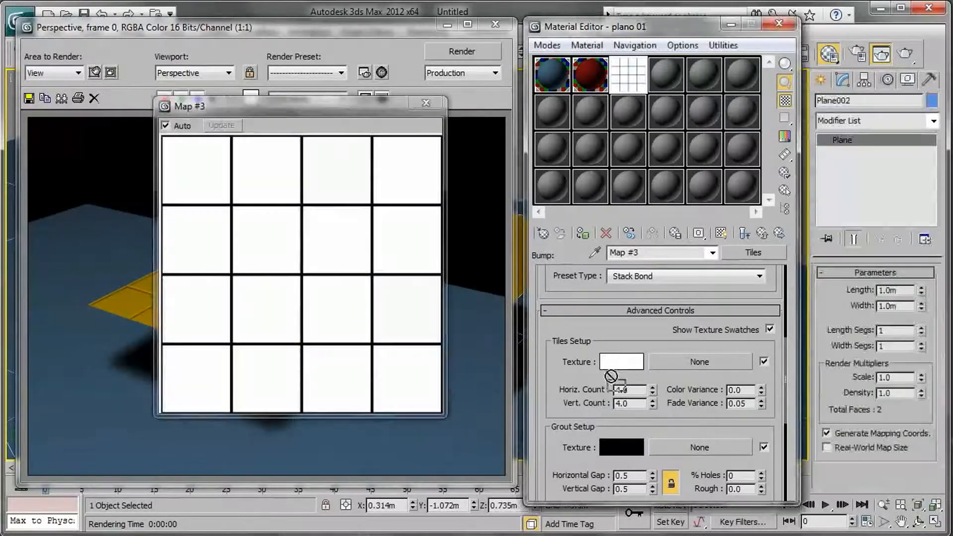
pyautogui.moveTo(620, 442); pyautogui.dragTo(620, 441)
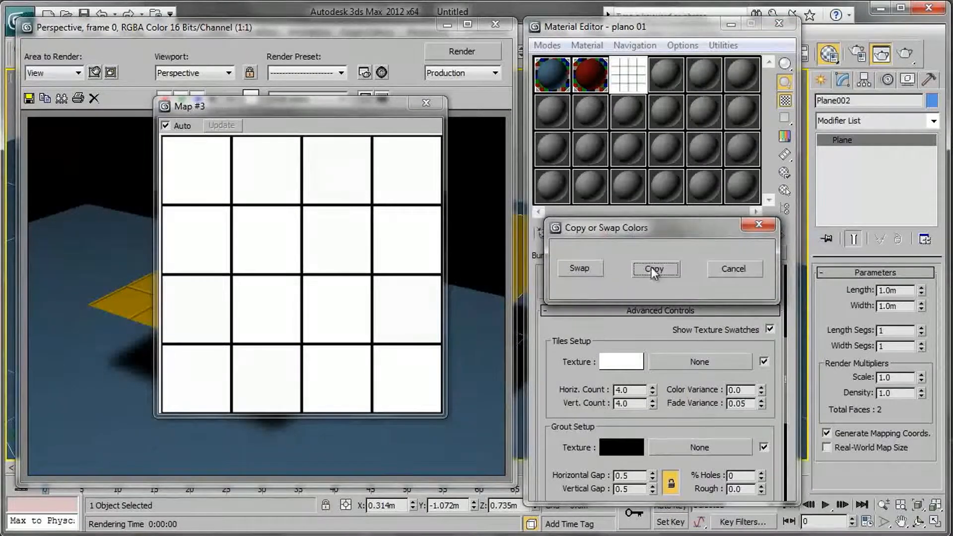
pyautogui.click(591, 269)
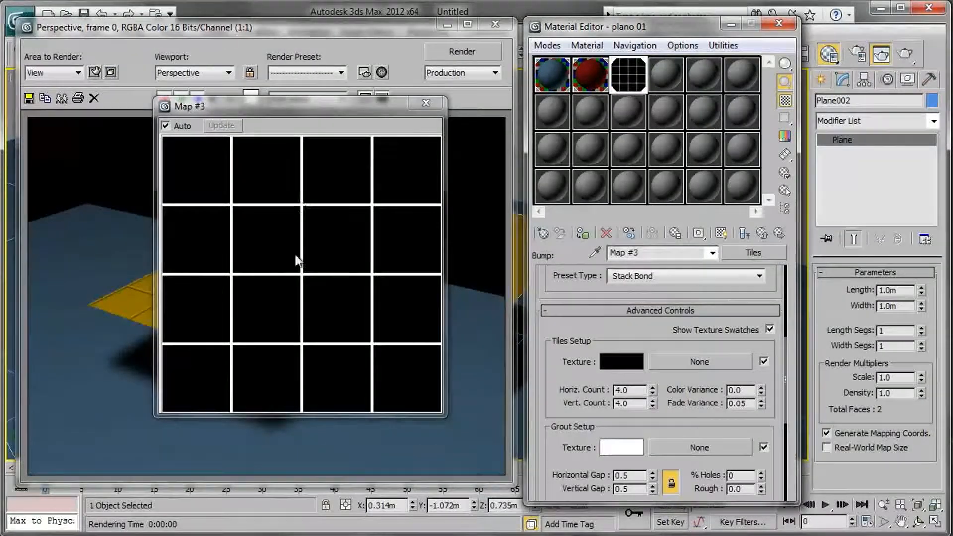
pyautogui.click(905, 53)
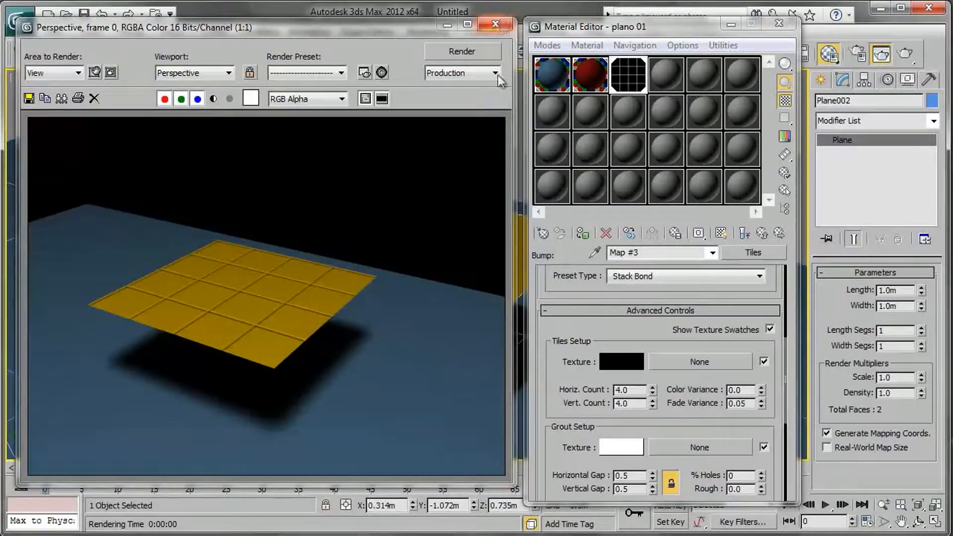
# Return from the Tiles map to the plano 01 material and look over its map channels and basic parameters
pyautogui.click(760, 233)
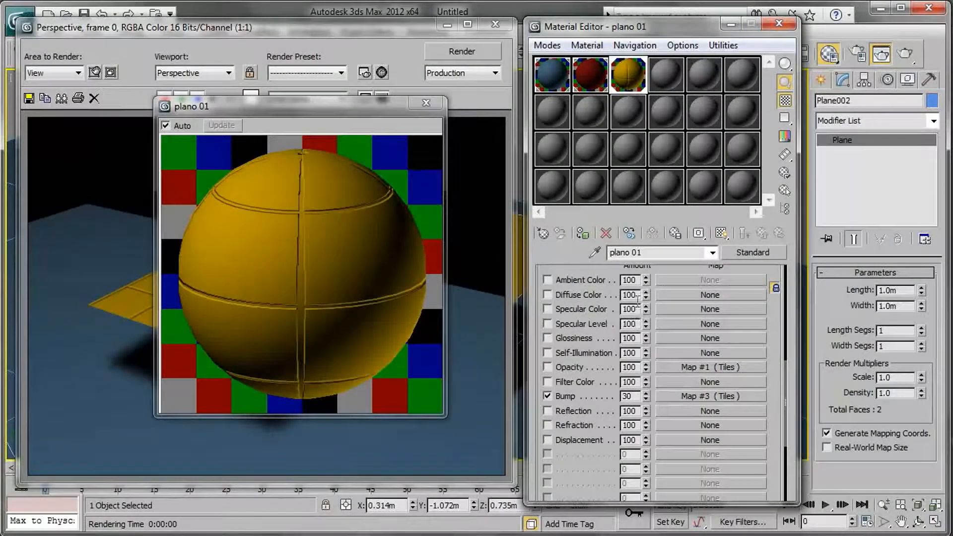
pyautogui.moveTo(584, 451); pyautogui.dragTo(583, 466)
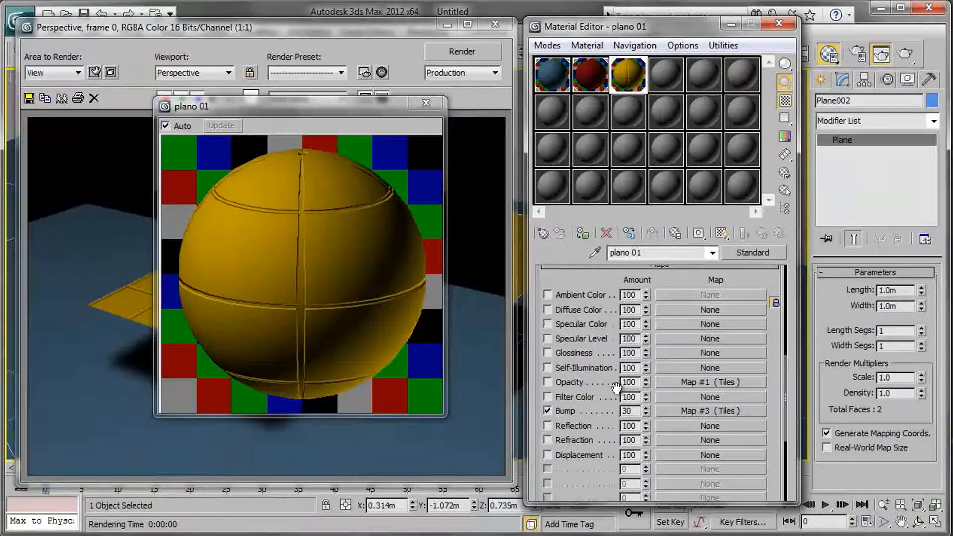
pyautogui.moveTo(777, 330); pyautogui.dragTo(773, 520)
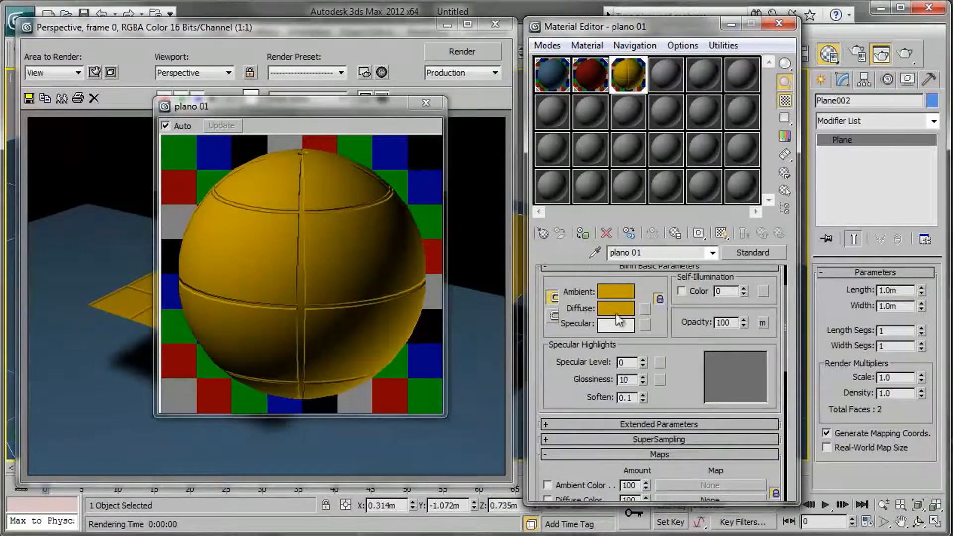
pyautogui.scroll(-5, 591, 466)
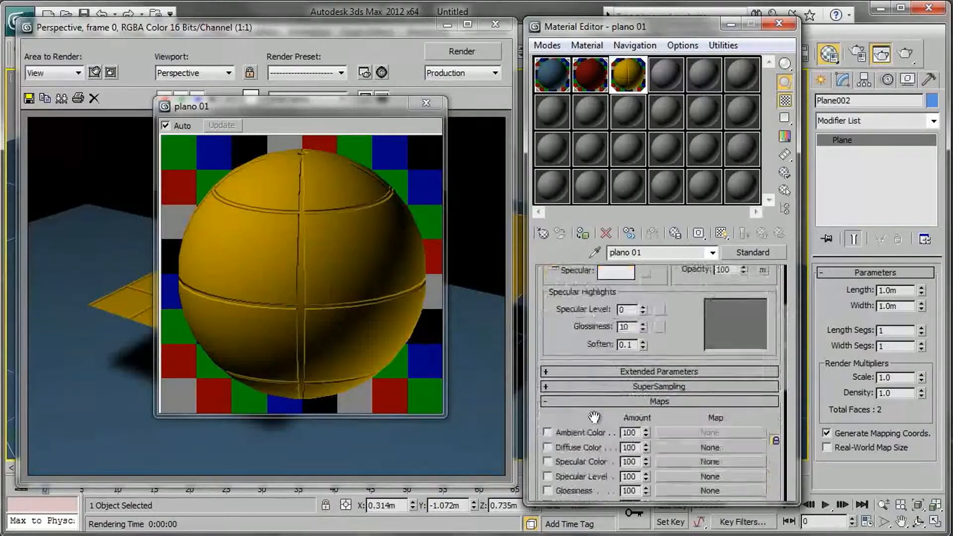
# Disable the Bump map of plano 01 and check the plane without relief in a test render
pyautogui.click(548, 369)
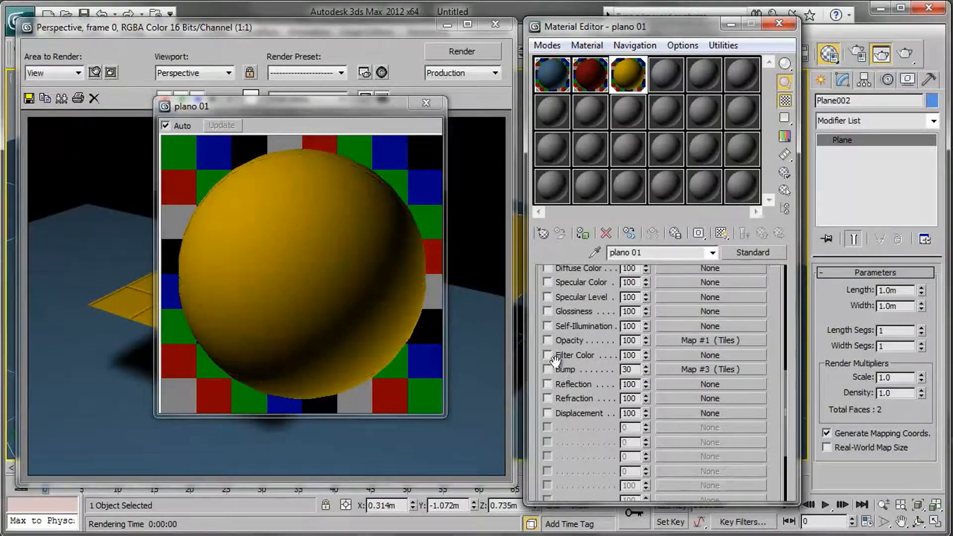
pyautogui.click(906, 53)
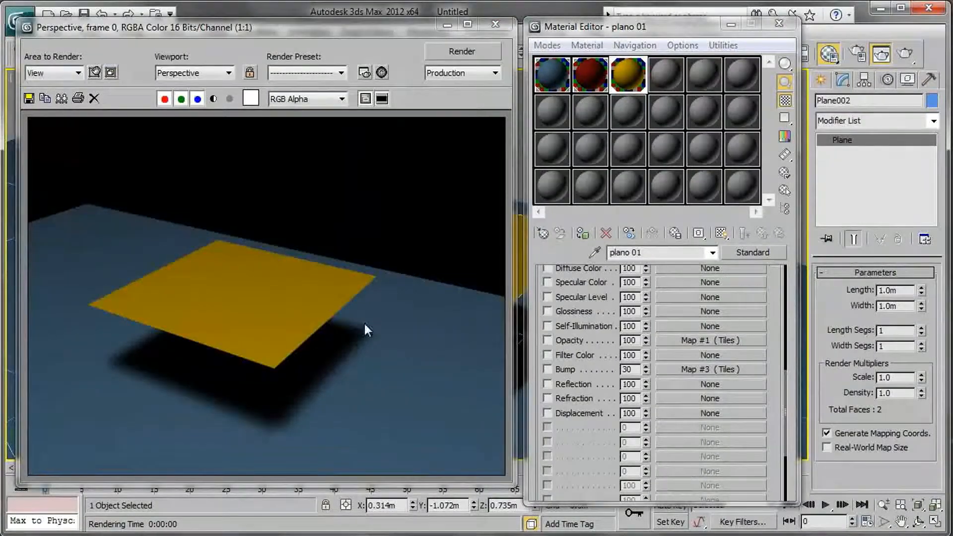
pyautogui.click(448, 25)
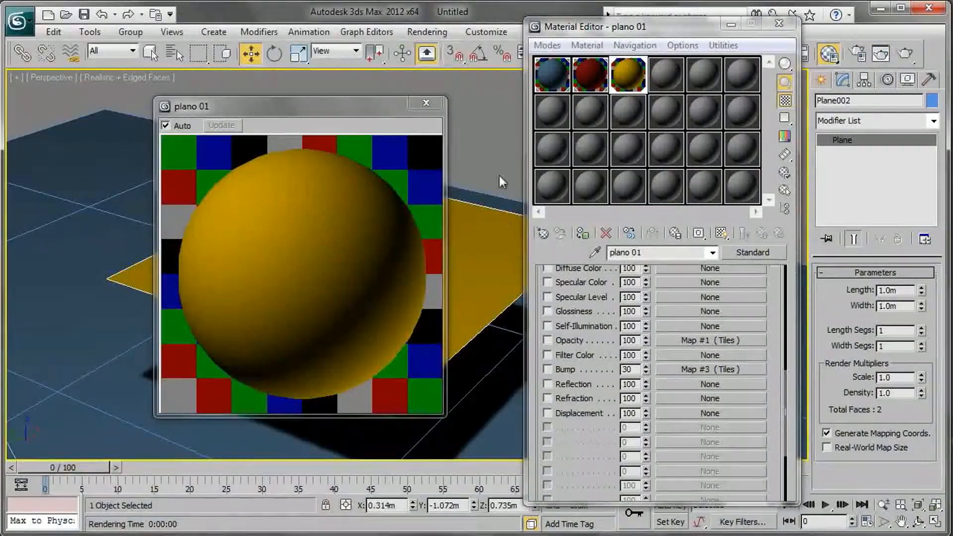
# Re-enable the Bump map of plano 01 and render the view to compare it with the smooth plane
pyautogui.click(548, 369)
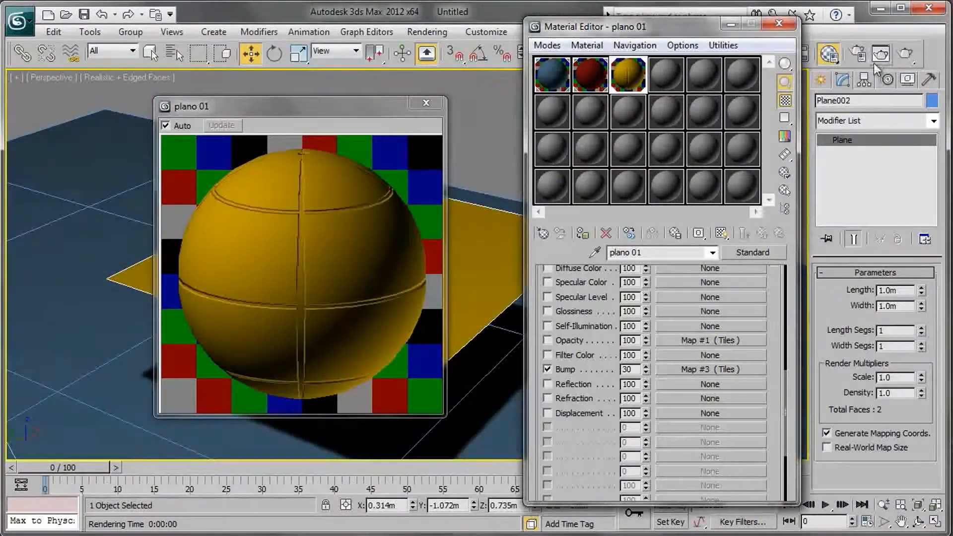
pyautogui.click(907, 49)
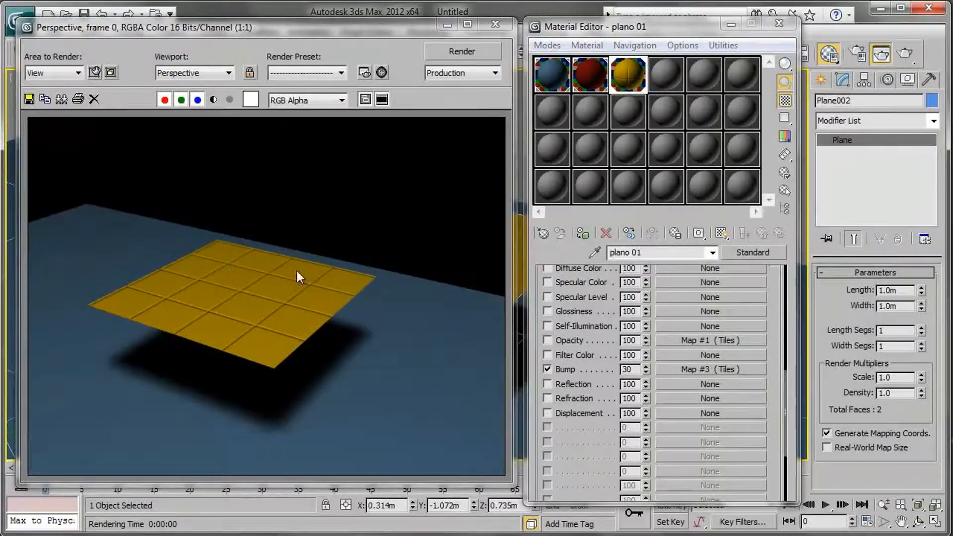
pyautogui.click(448, 25)
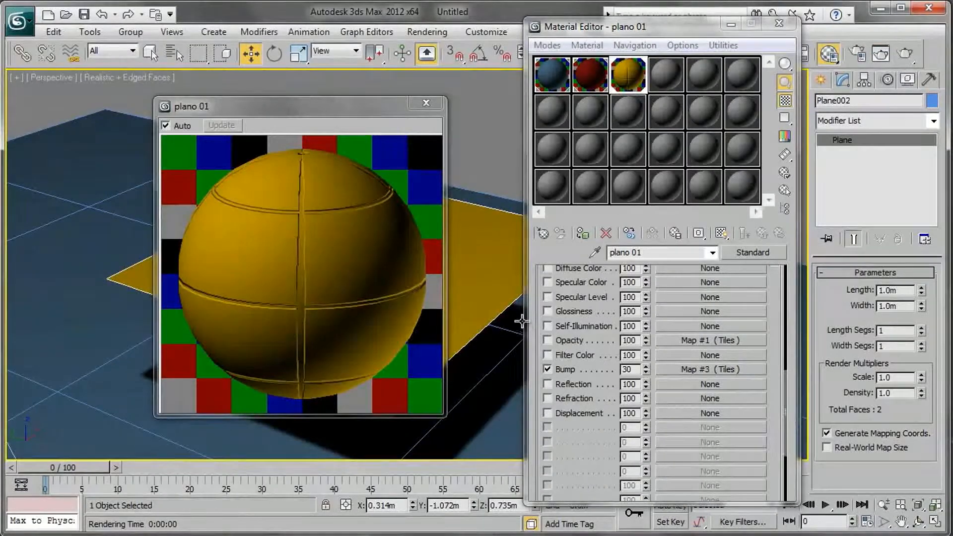
# Set the Bump amount of plano 01 to 5 and inspect the plane up close in a test render
pyautogui.click(631, 370)
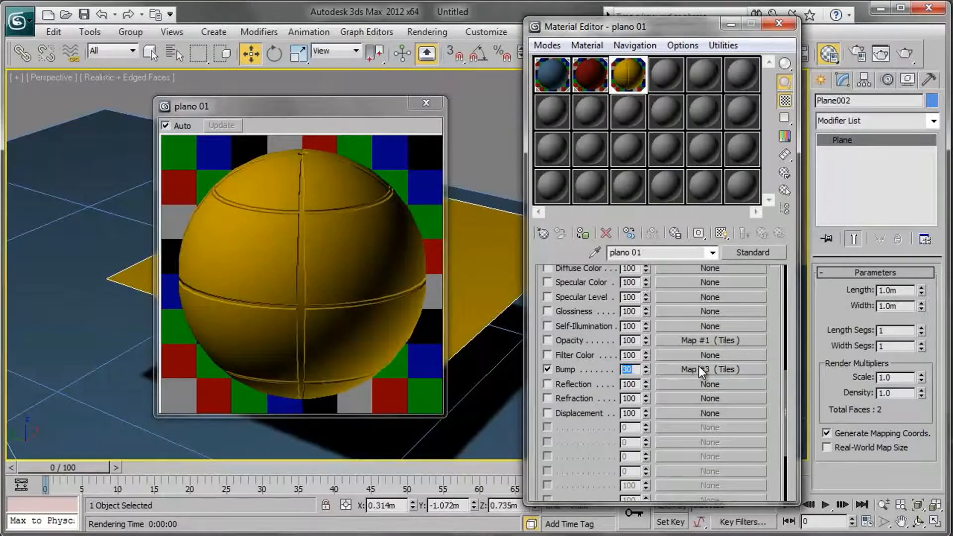
pyautogui.write('5')
pyautogui.press('Return')
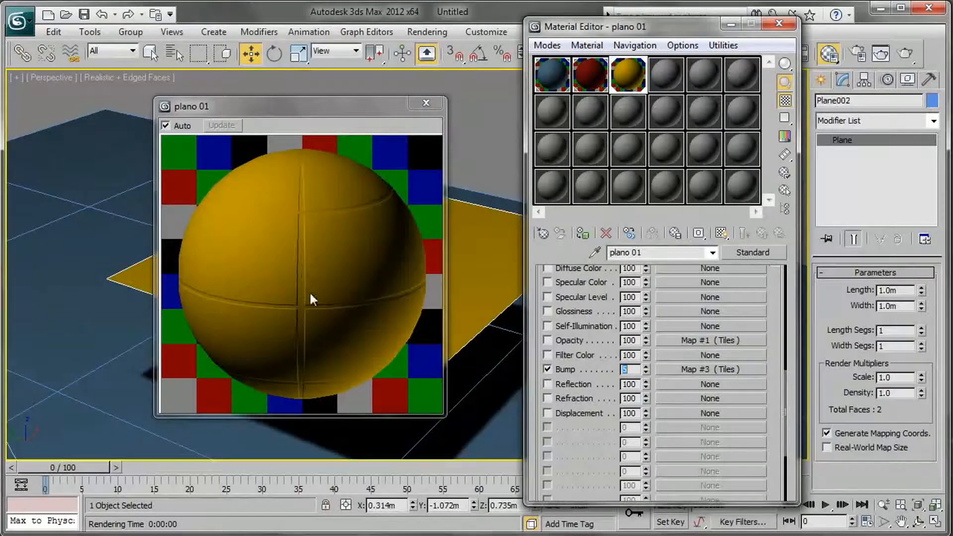
pyautogui.click(906, 53)
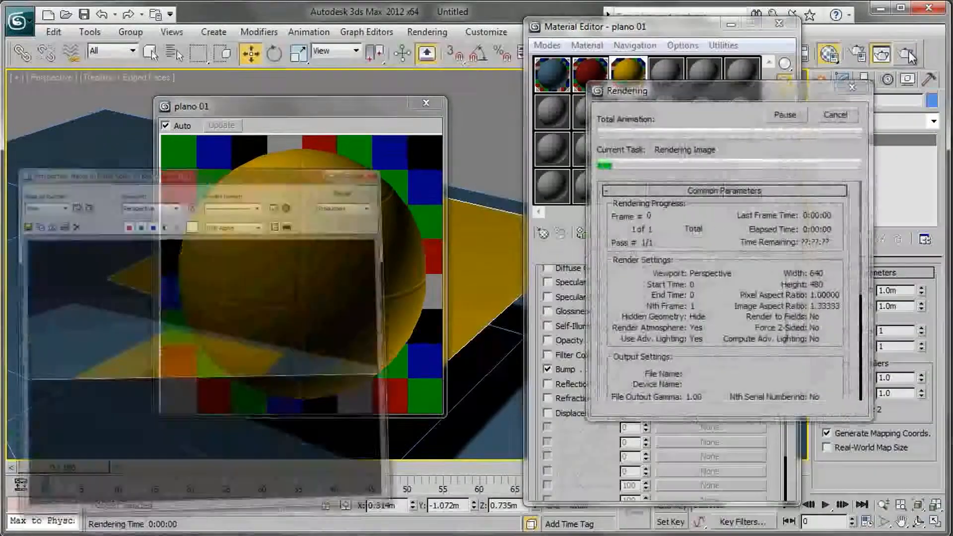
pyautogui.scroll(2, 225, 327)
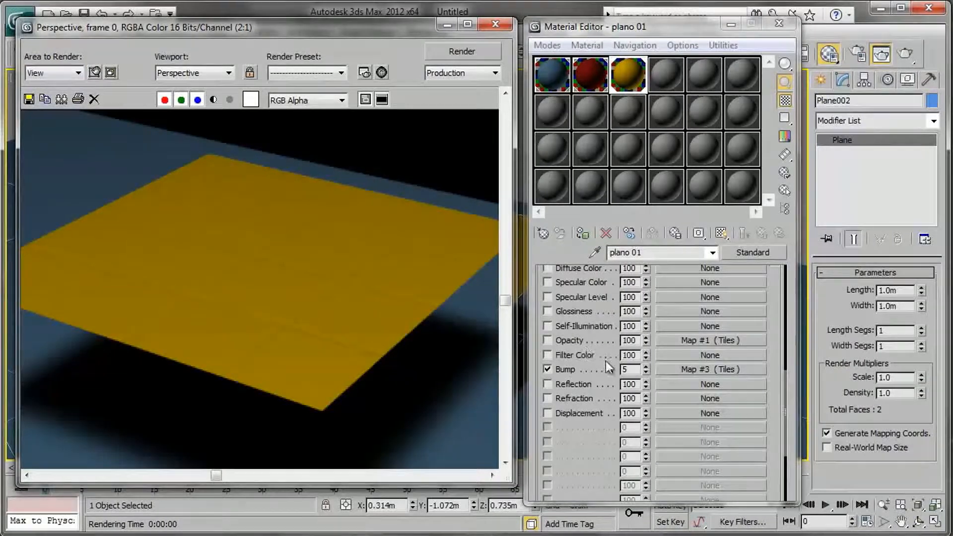
# Set the Bump amount of plano 01 to 2 and render the view to check the relief
pyautogui.moveTo(634, 370); pyautogui.dragTo(595, 367)
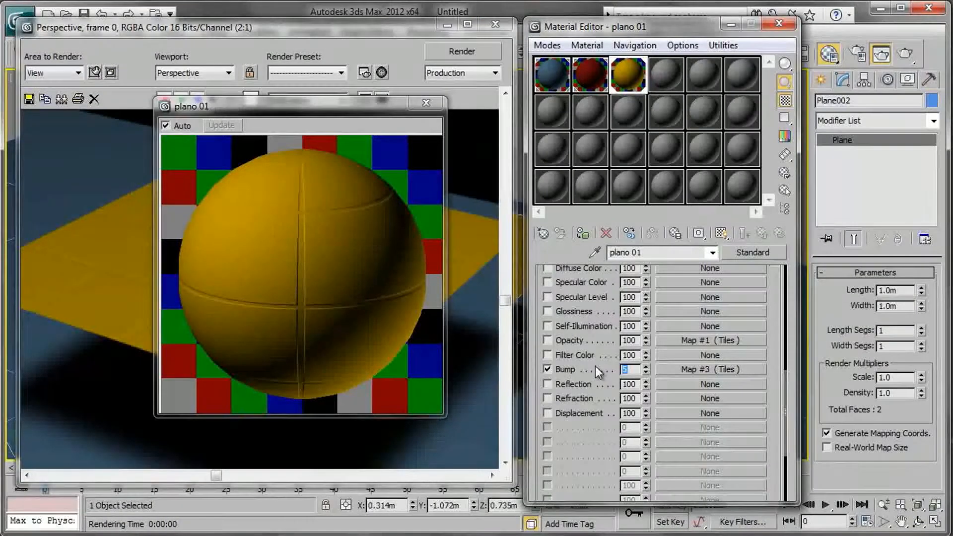
pyautogui.write('2')
pyautogui.press('Return')
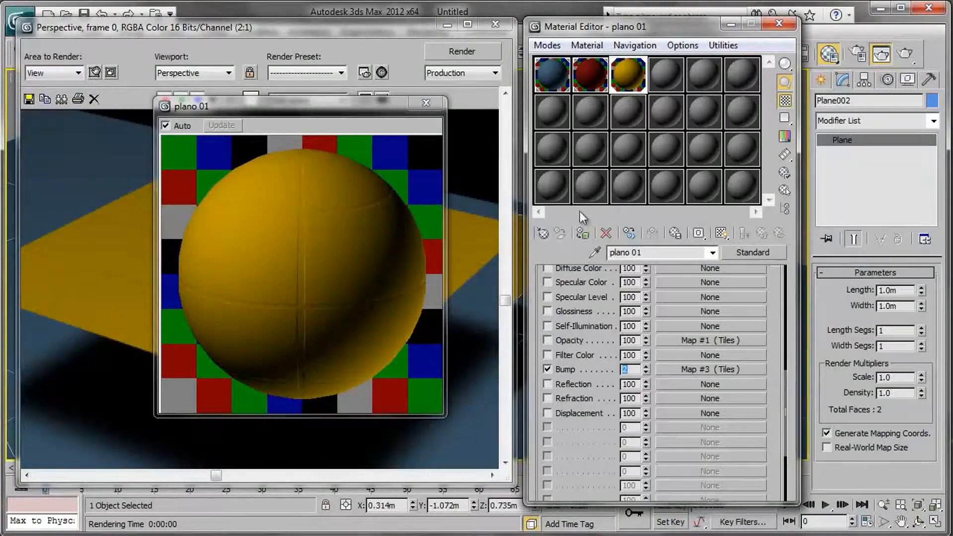
pyautogui.click(908, 54)
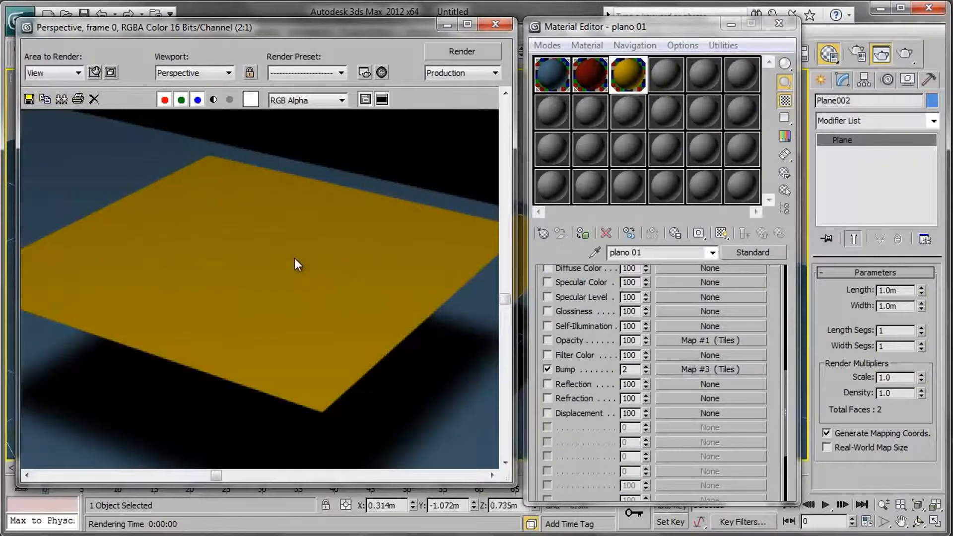
# Set the Bump amount of plano 01 to 200 and render the perspective view to check the tile relief
pyautogui.scroll(-1, 294, 258)
pyautogui.scroll(1, 292, 257)
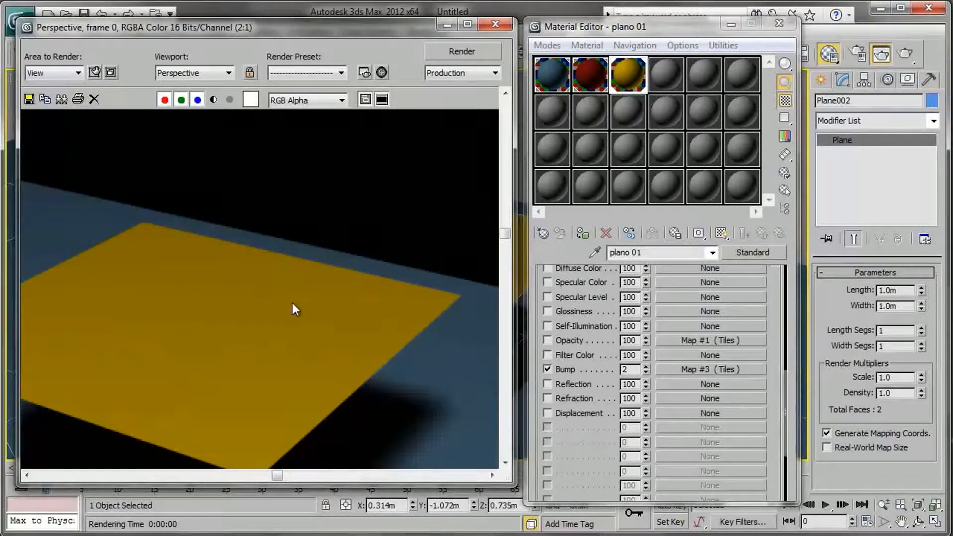
pyautogui.scroll(-1, 254, 311)
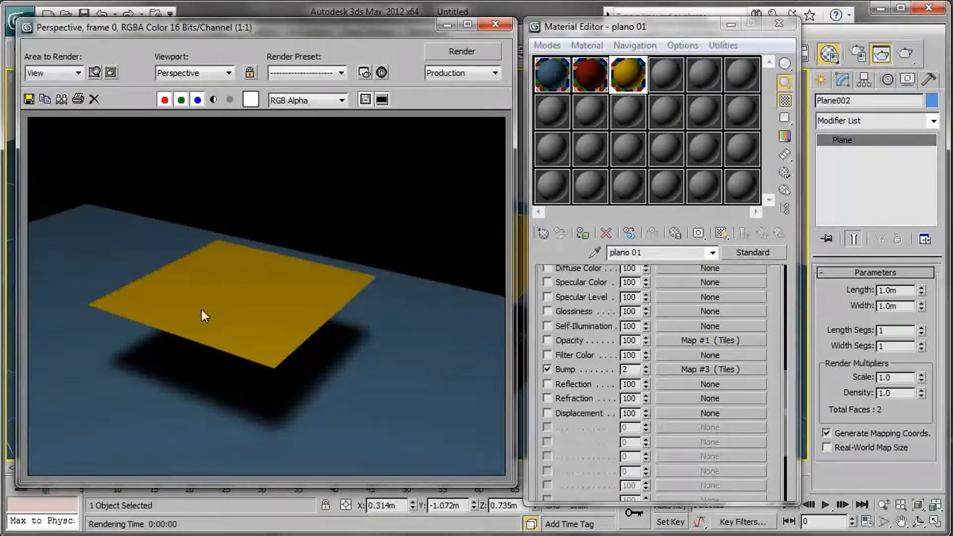
pyautogui.doubleClick(636, 369)
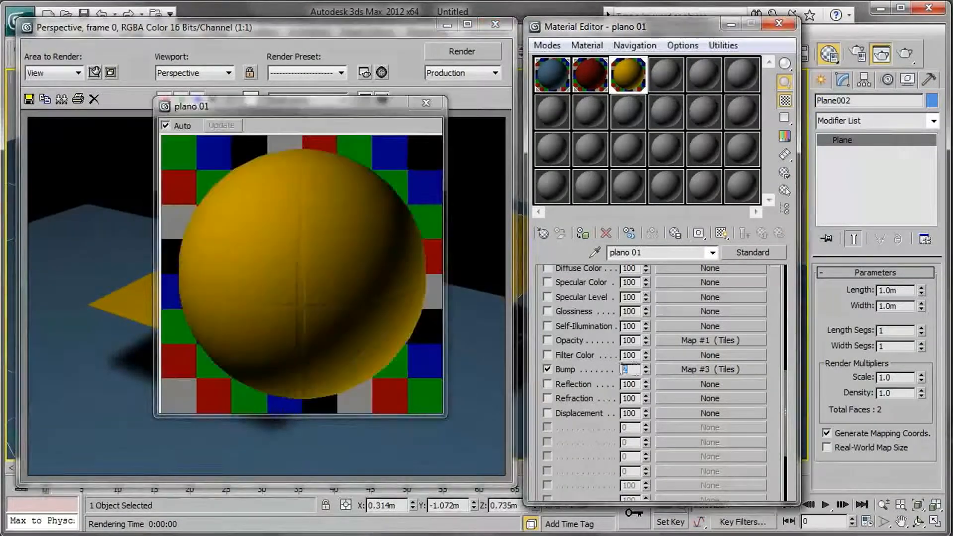
pyautogui.write('200')
pyautogui.press('Return')
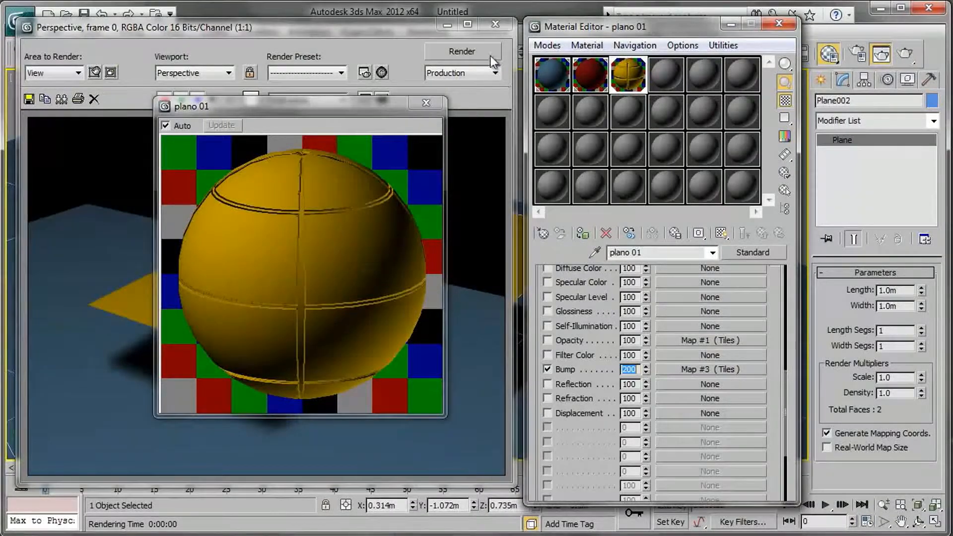
pyautogui.click(490, 55)
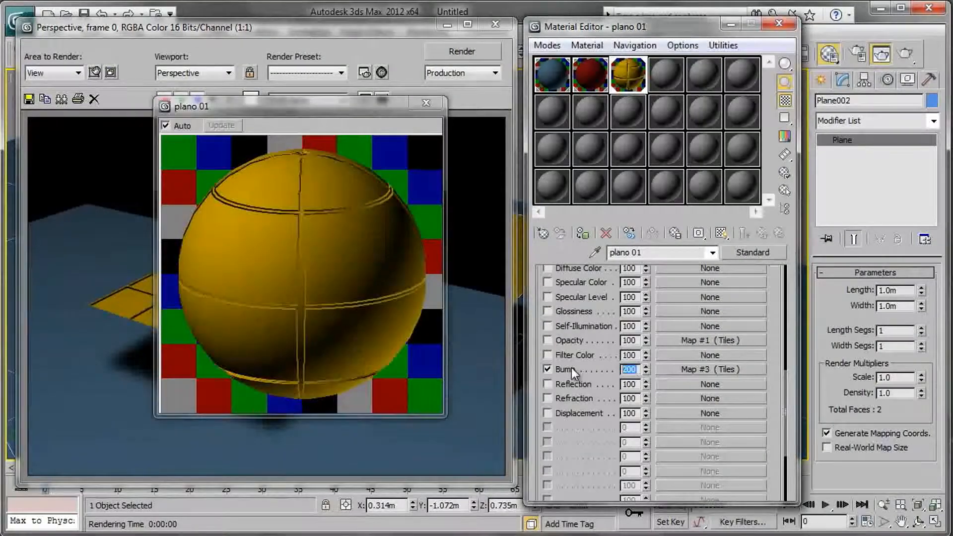
# Raise the Bump amount of plano 01 to 500 and render the view again
pyautogui.write('500')
pyautogui.press('Return')
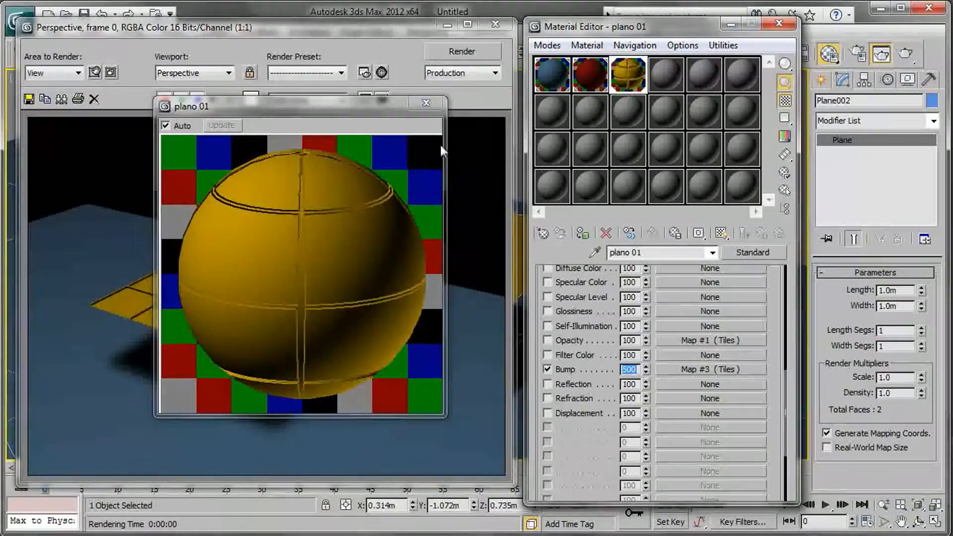
pyautogui.click(465, 51)
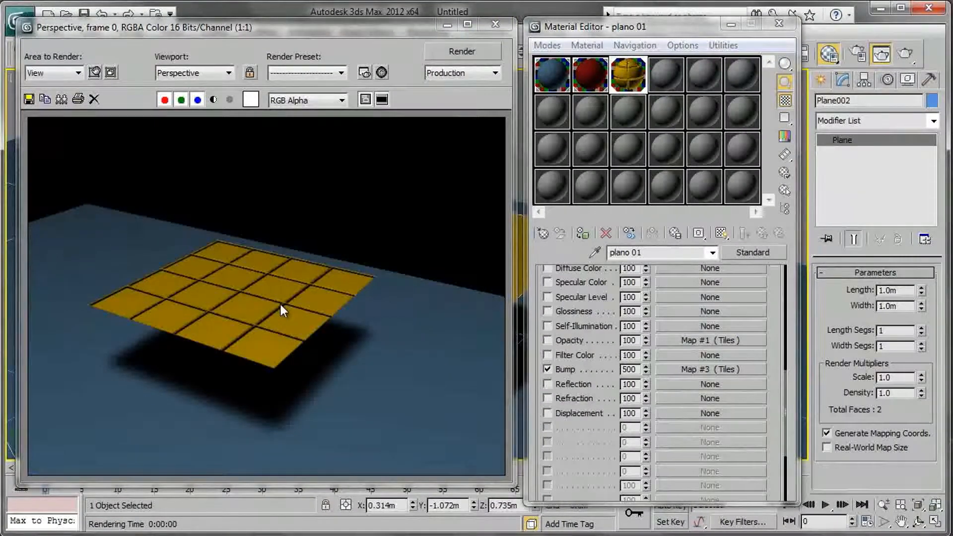
# Set the Bump amount of plano 01 to 5 and render the perspective view
pyautogui.click(629, 369)
pyautogui.write('5')
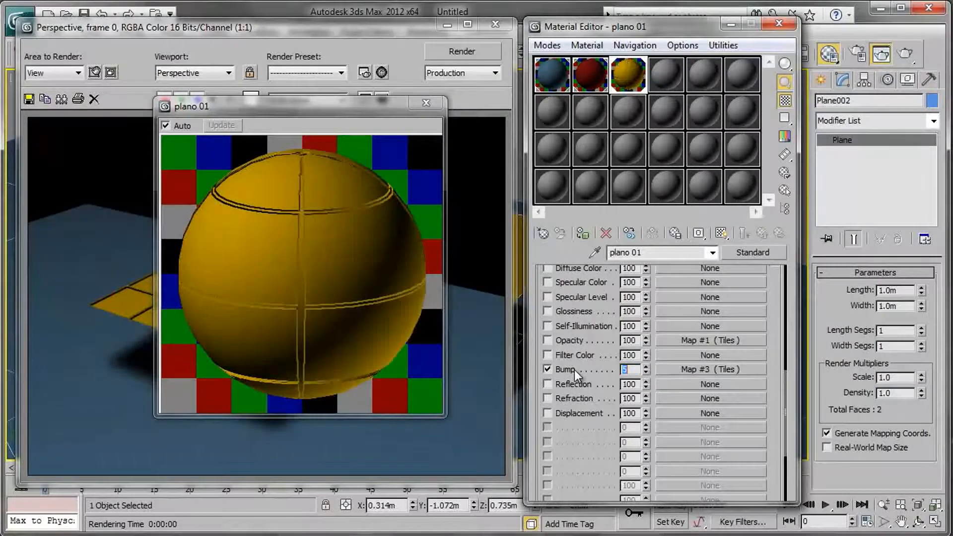
pyautogui.press('Return')
pyautogui.click(446, 50)
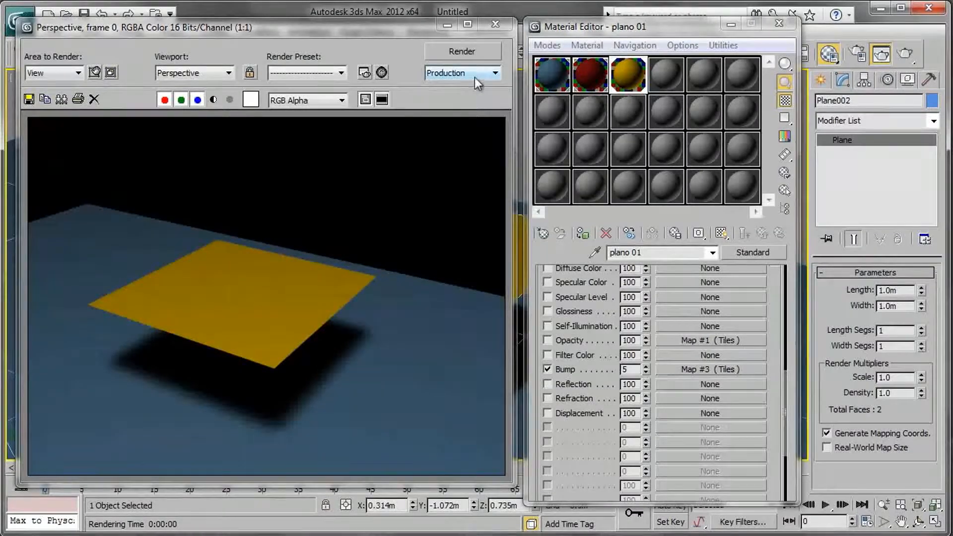
# Disable the Bump map of plano 01, enable its Opacity map, and check the plane in a test render
pyautogui.click(549, 369)
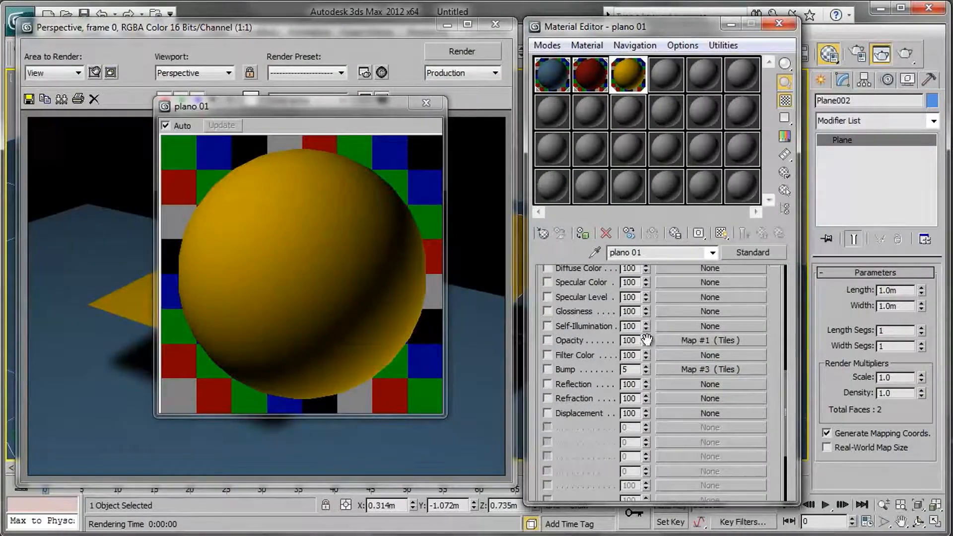
pyautogui.click(571, 341)
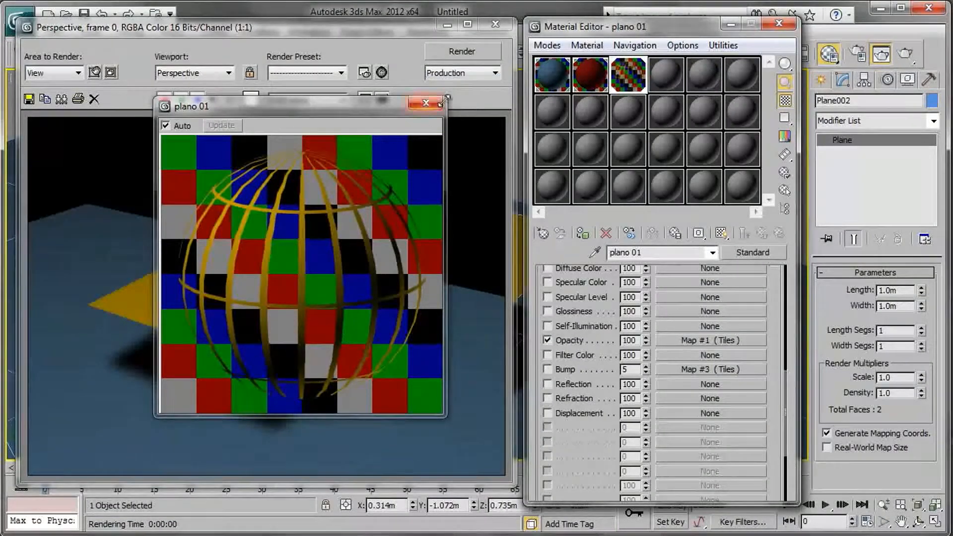
pyautogui.click(462, 51)
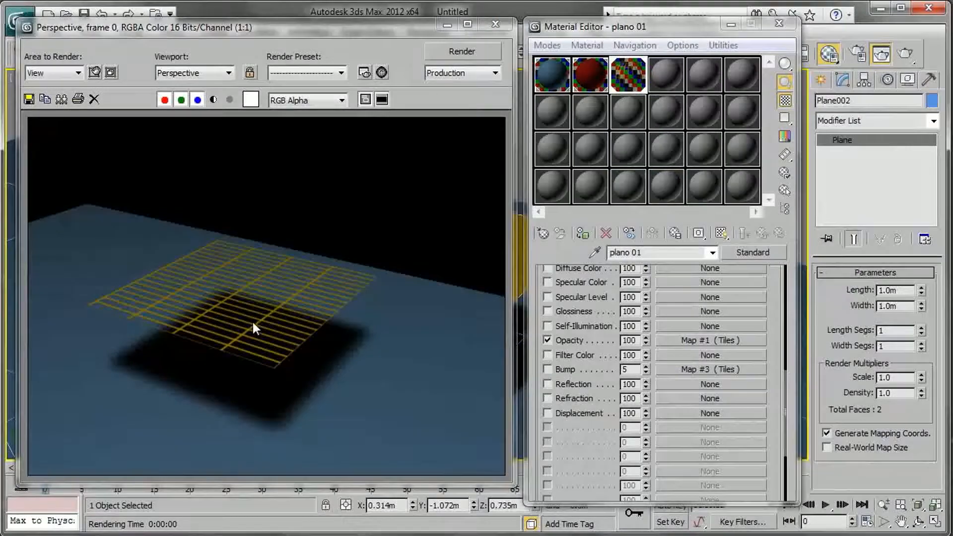
pyautogui.click(496, 23)
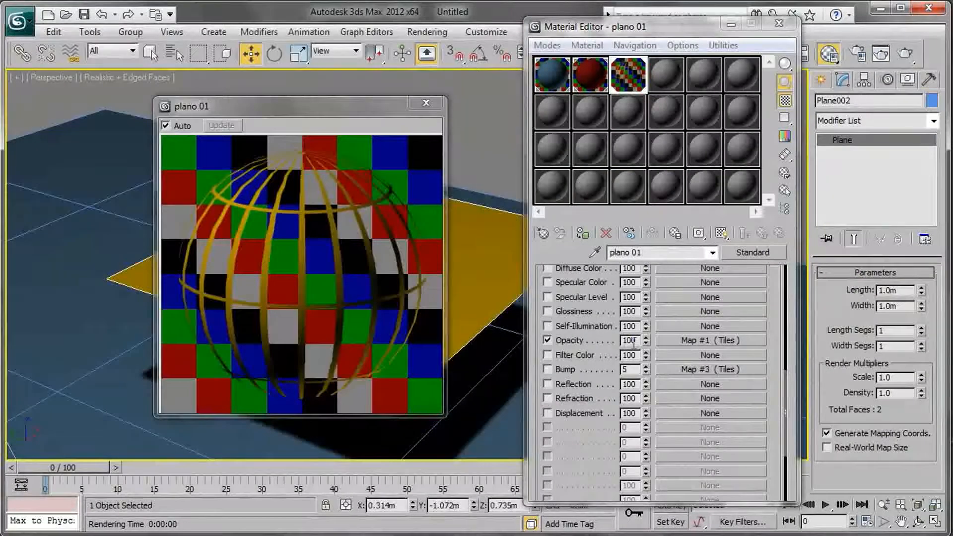
# Set the Opacity map amount of plano 01 to 50 and check the partial transparency in a test render
pyautogui.moveTo(637, 341); pyautogui.dragTo(619, 349)
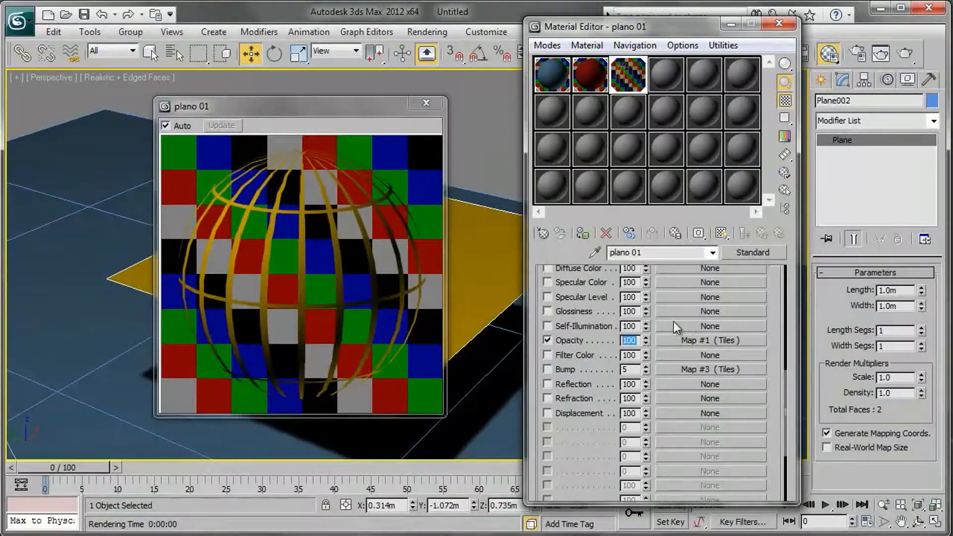
pyautogui.write('50')
pyautogui.press('Return')
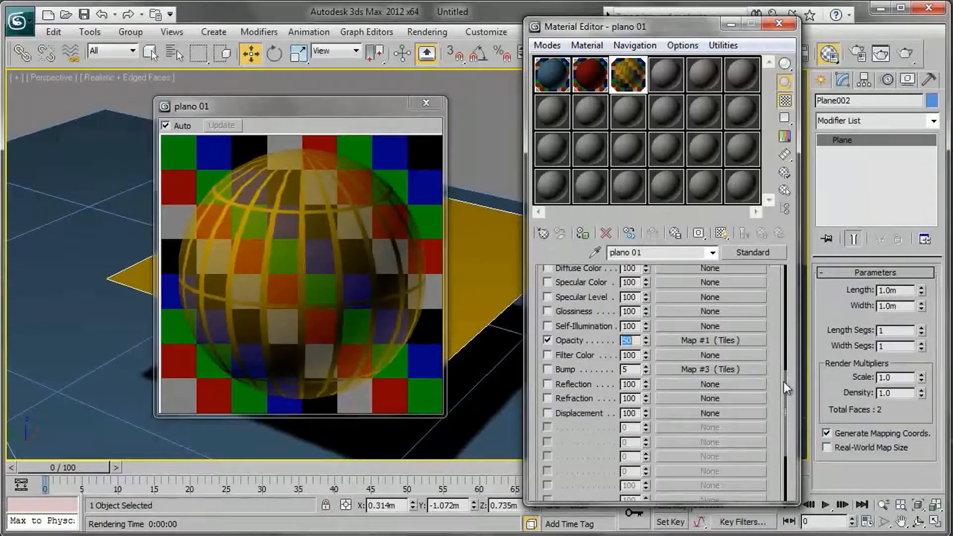
pyautogui.scroll(8, 688, 410)
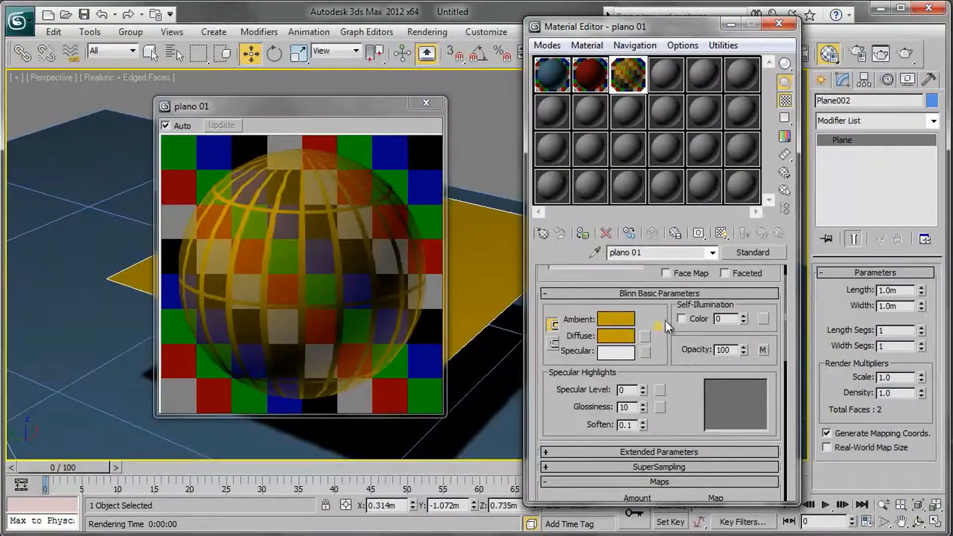
pyautogui.moveTo(784, 348); pyautogui.dragTo(783, 448)
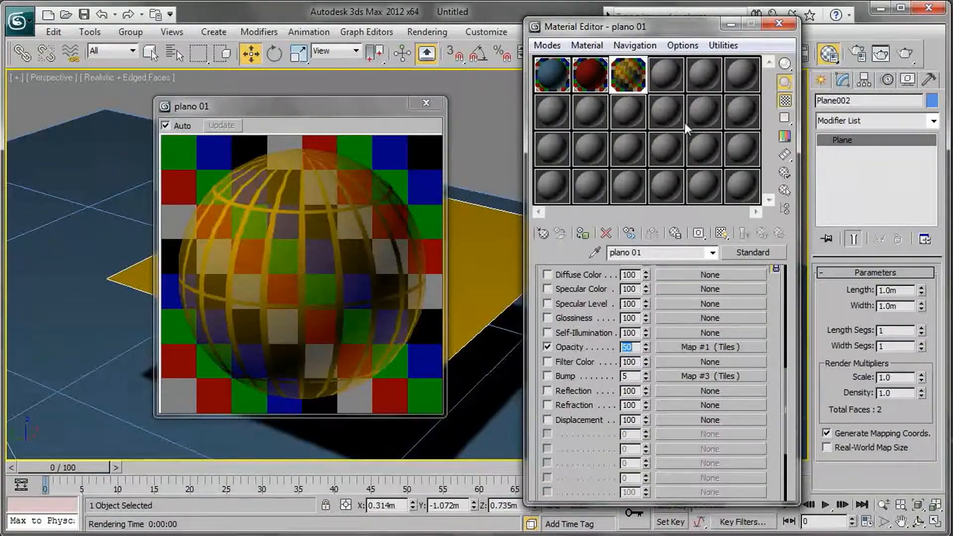
pyautogui.click(905, 54)
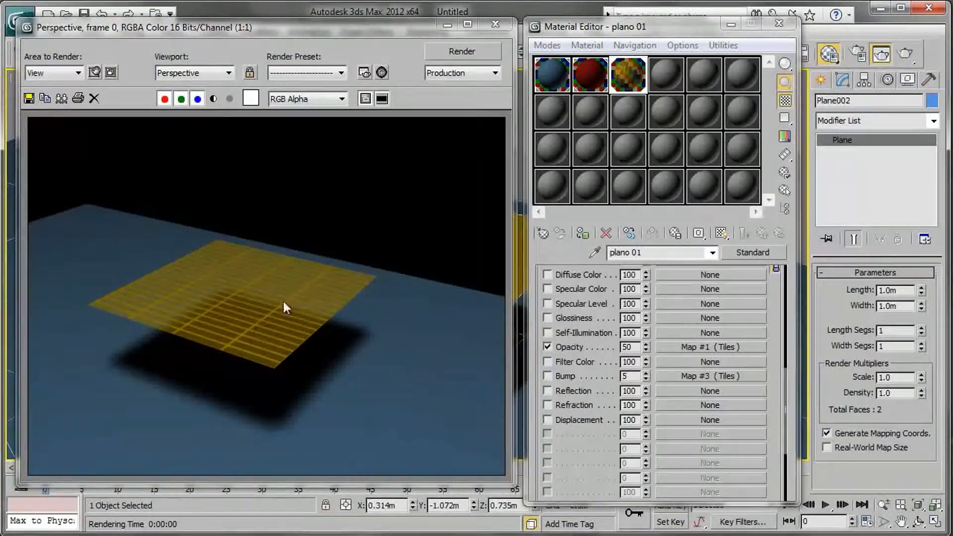
pyautogui.click(496, 24)
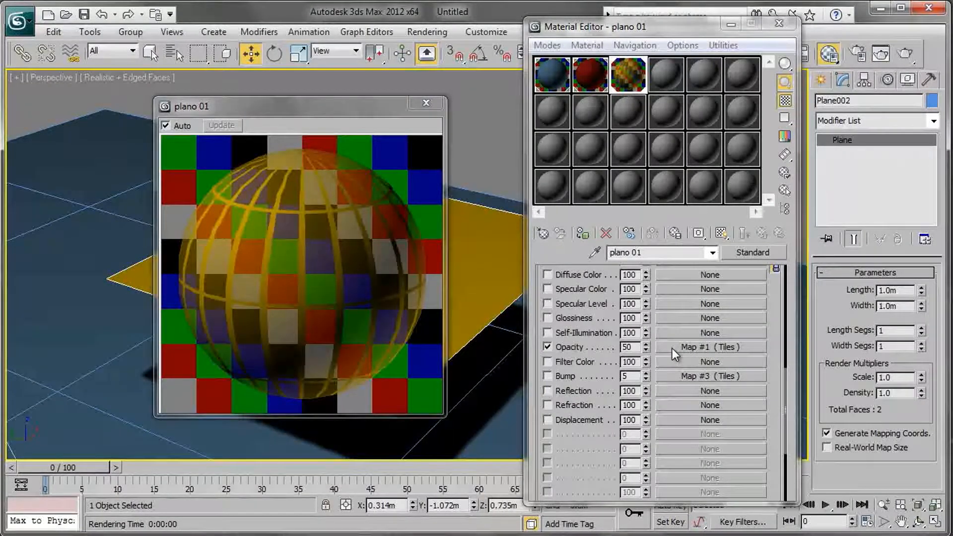
# Try Opacity map amounts of 20 and 90 for plano 01, comparing them in the enlarged material sample
pyautogui.doubleClick(635, 347)
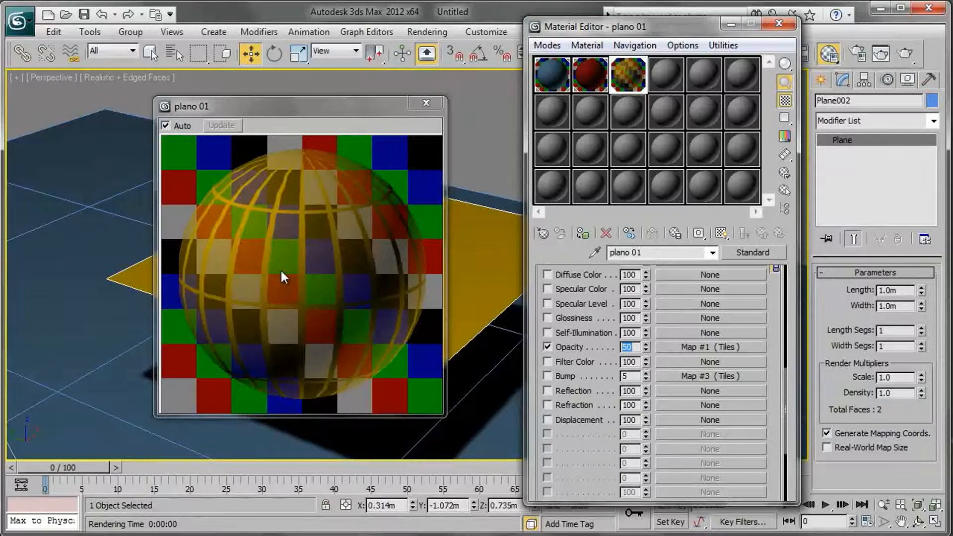
pyautogui.write('20')
pyautogui.press('Return')
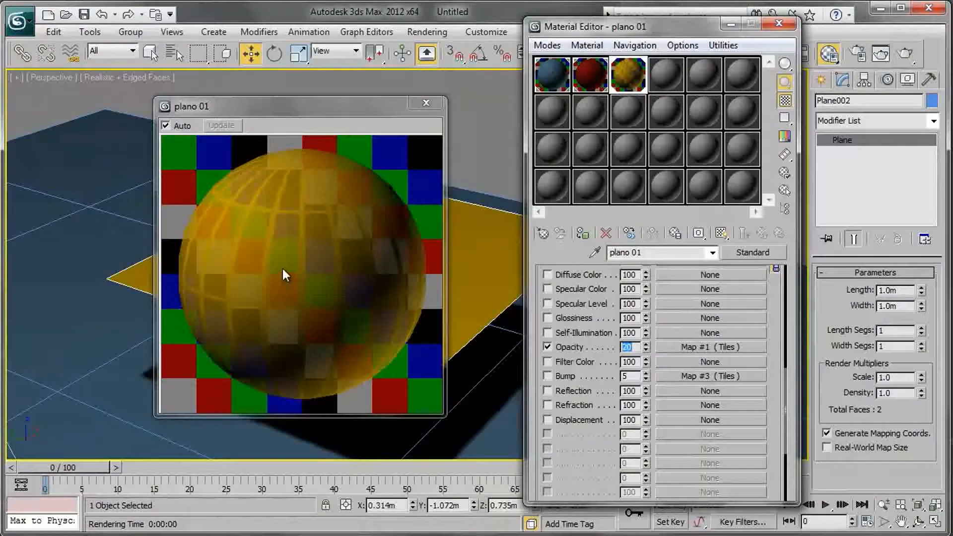
pyautogui.write('80')
pyautogui.press('Return')
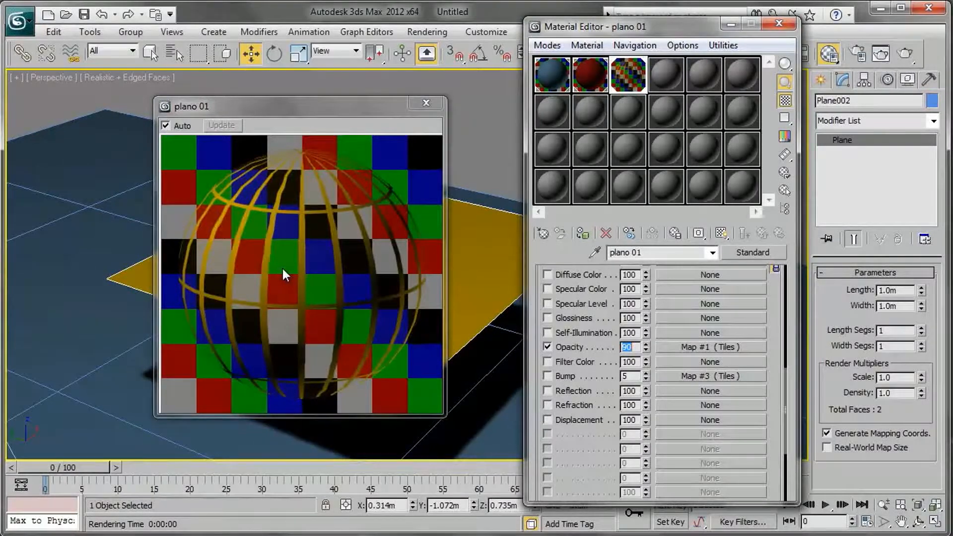
# Set the Opacity map amount of plano 01 to 75 and check the plane in a test render
pyautogui.write('75')
pyautogui.press('Return')
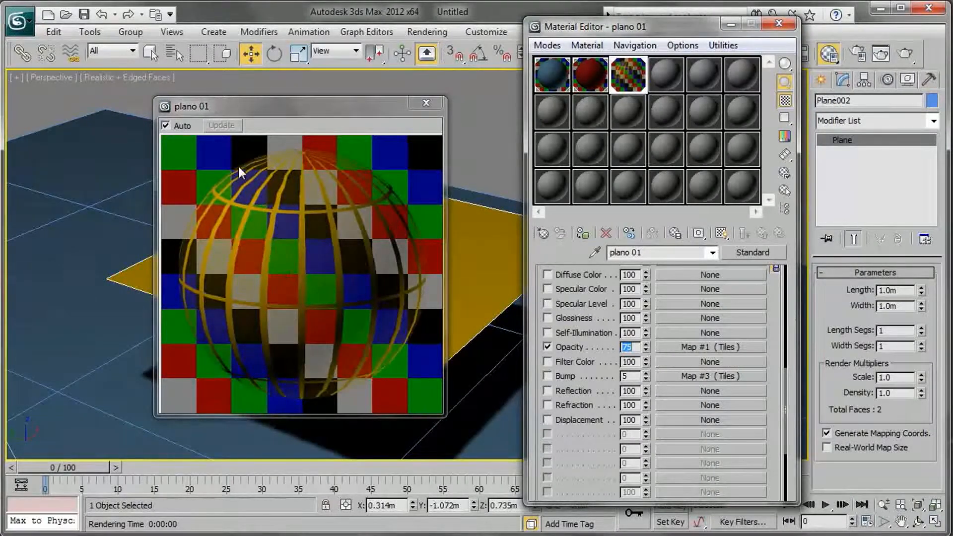
pyautogui.click(906, 59)
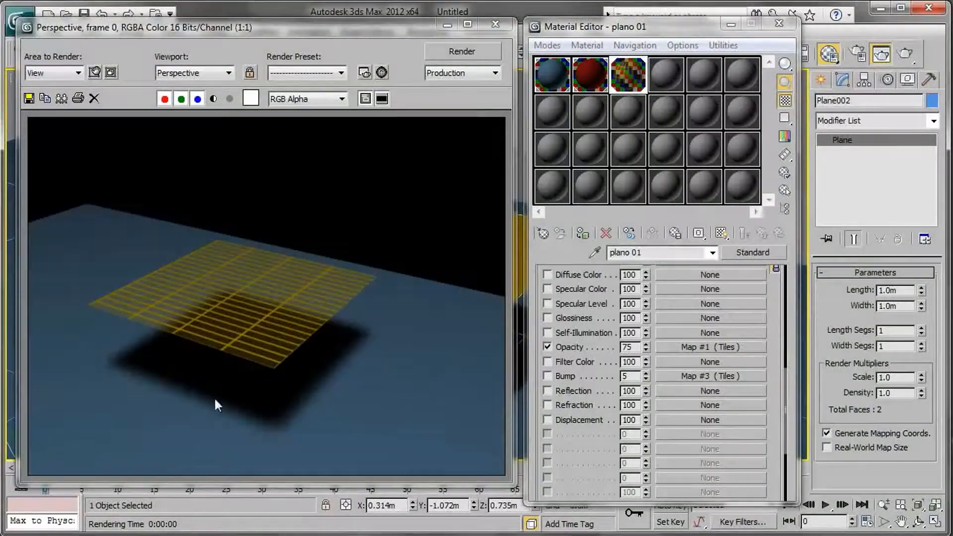
pyautogui.click(495, 25)
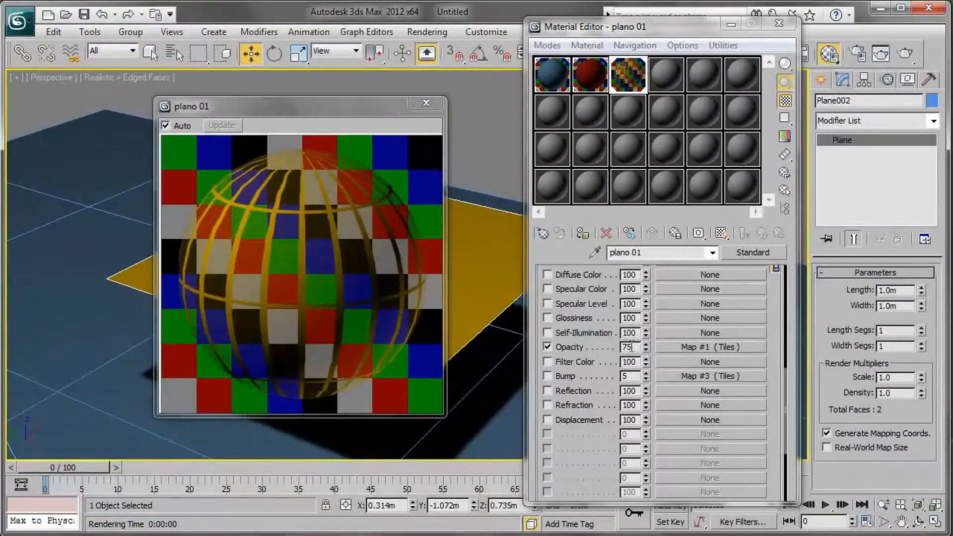
# Set the Opacity map amount of plano 01 to 100, then close the enlarged sample and the Material Editor
pyautogui.moveTo(632, 346); pyautogui.dragTo(548, 337)
pyautogui.write('100')
pyautogui.click(548, 347)
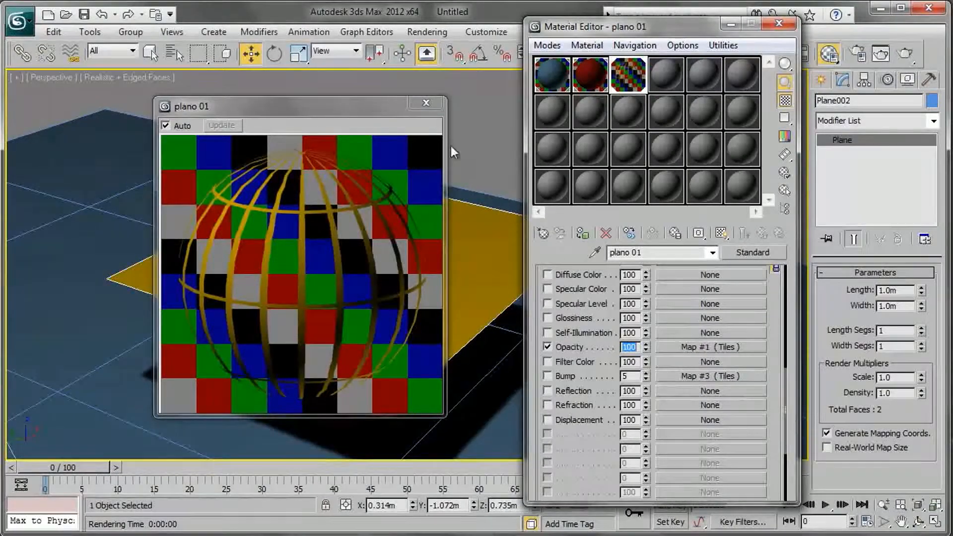
pyautogui.click(428, 105)
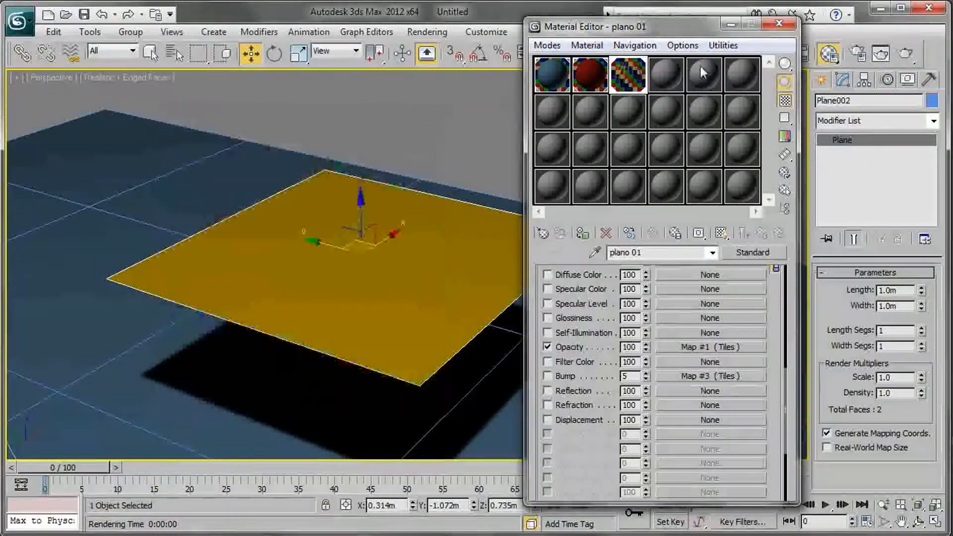
pyautogui.click(779, 24)
# Bring the red box into view and show the map slots of its caja 01 material in the Material Editor
pyautogui.moveTo(356, 261); pyautogui.dragTo(468, 229, button='middle')
pyautogui.scroll(-3, 468, 237)
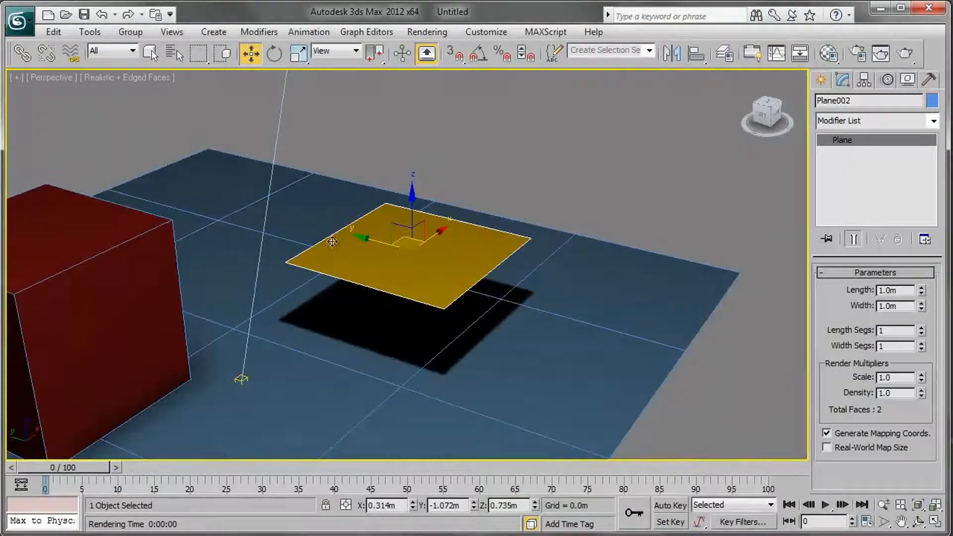
pyautogui.moveTo(333, 242); pyautogui.dragTo(477, 228, button='middle')
pyautogui.keyDown('alt'); pyautogui.moveTo(319, 260); pyautogui.dragTo(353, 268, button='middle'); pyautogui.keyUp('alt')
pyautogui.press('m')
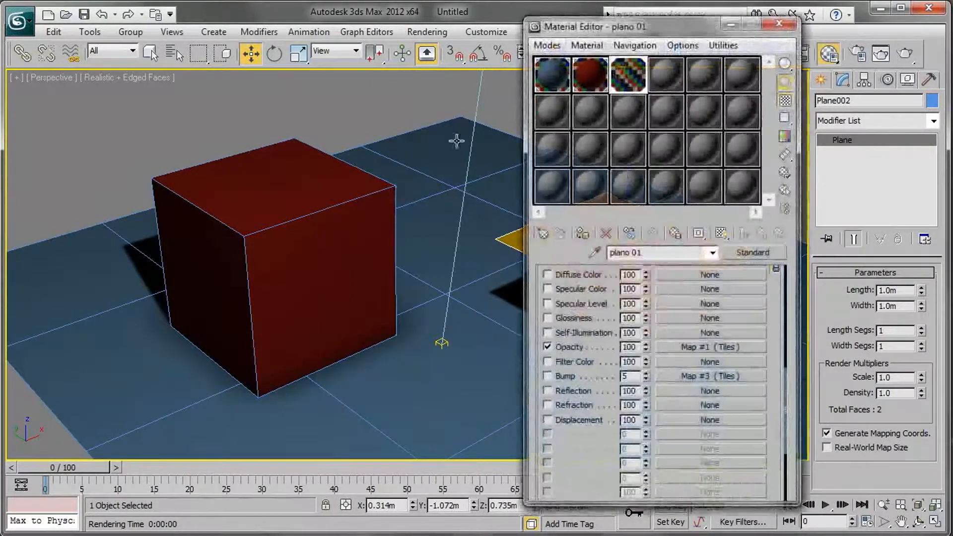
pyautogui.click(597, 83)
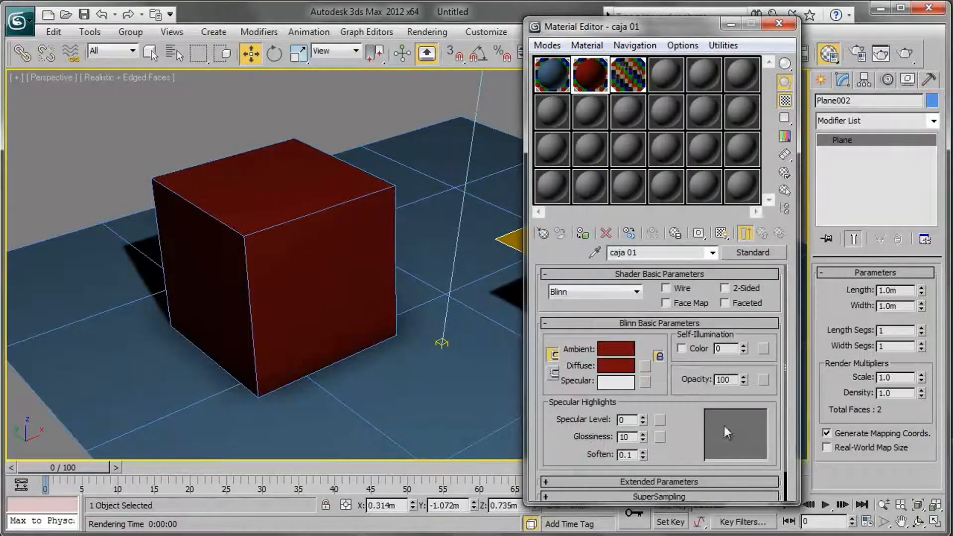
pyautogui.moveTo(695, 441); pyautogui.dragTo(693, 407)
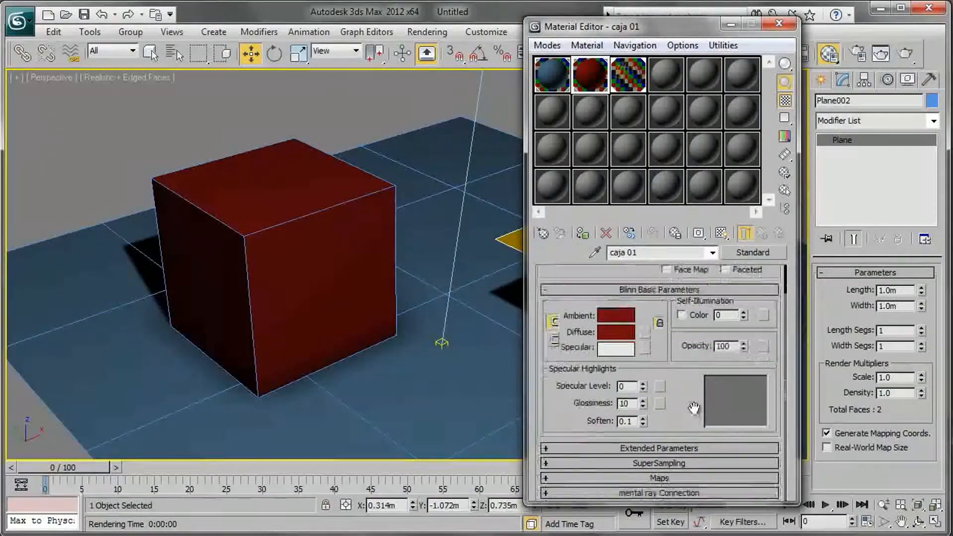
pyautogui.click(688, 478)
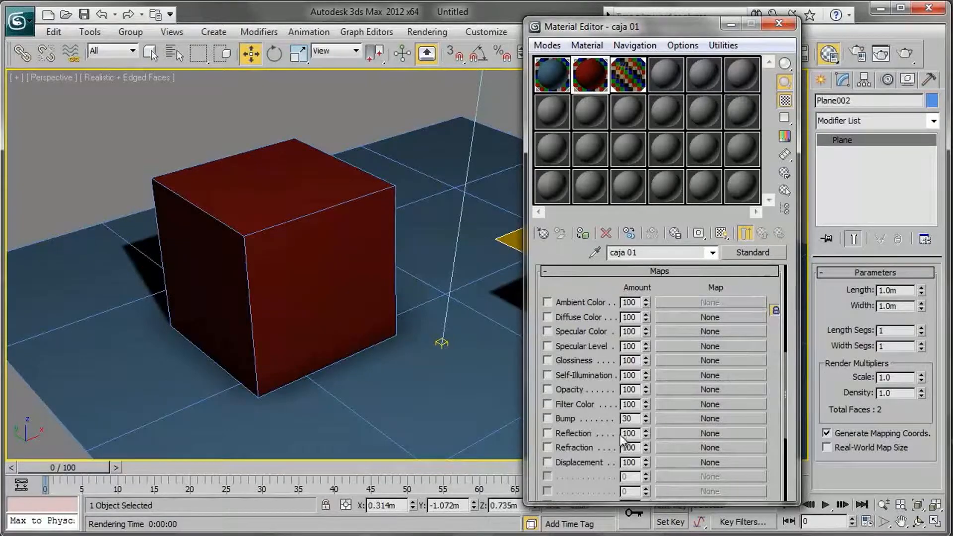
# Assign a Gradient Ramp map to the Opacity slot of caja 01
pyautogui.click(711, 393)
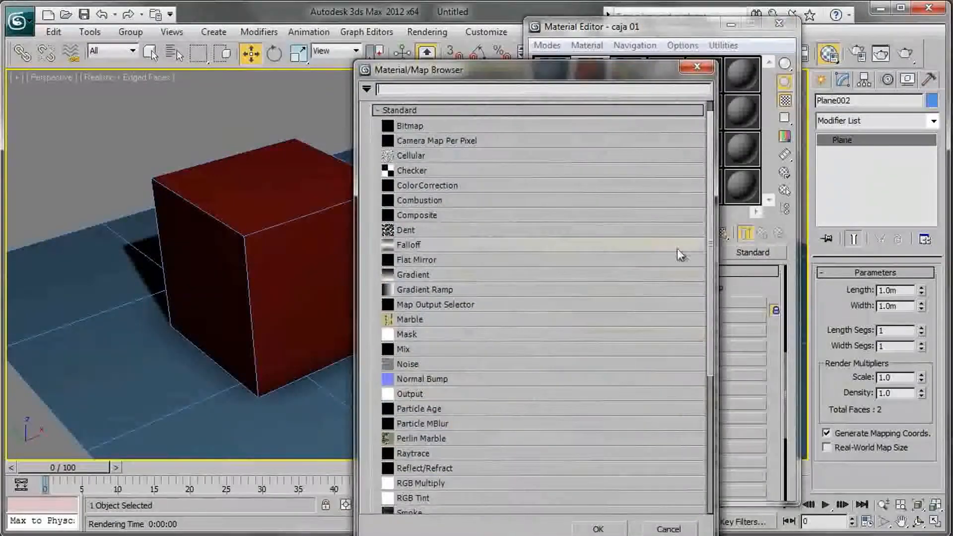
pyautogui.scroll(-1, 711, 241)
pyautogui.moveTo(708, 263); pyautogui.dragTo(714, 245)
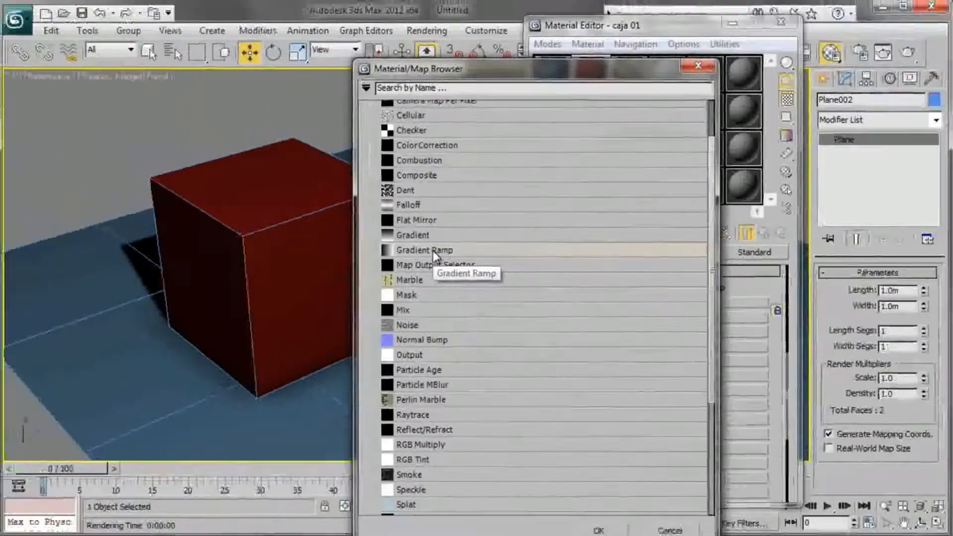
pyautogui.doubleClick(405, 240)
pyautogui.keyDown('alt'); pyautogui.moveTo(406, 256); pyautogui.dragTo(378, 288, button='middle'); pyautogui.keyUp('alt')
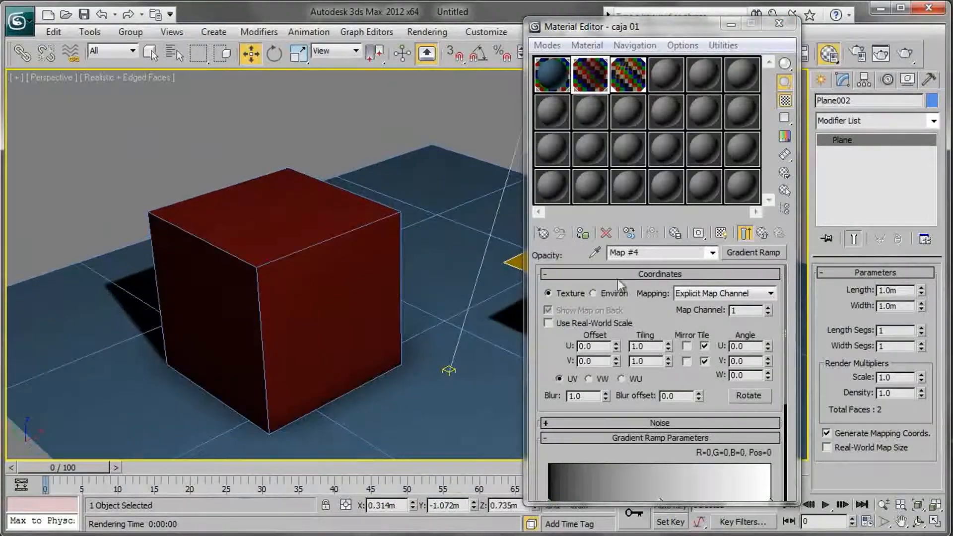
# Show the Gradient Ramp map of caja 01 in the viewport and move the ramp's middle flag to position 49
pyautogui.click(720, 233)
pyautogui.keyDown('alt'); pyautogui.moveTo(412, 295); pyautogui.dragTo(361, 287, button='middle'); pyautogui.keyUp('alt')
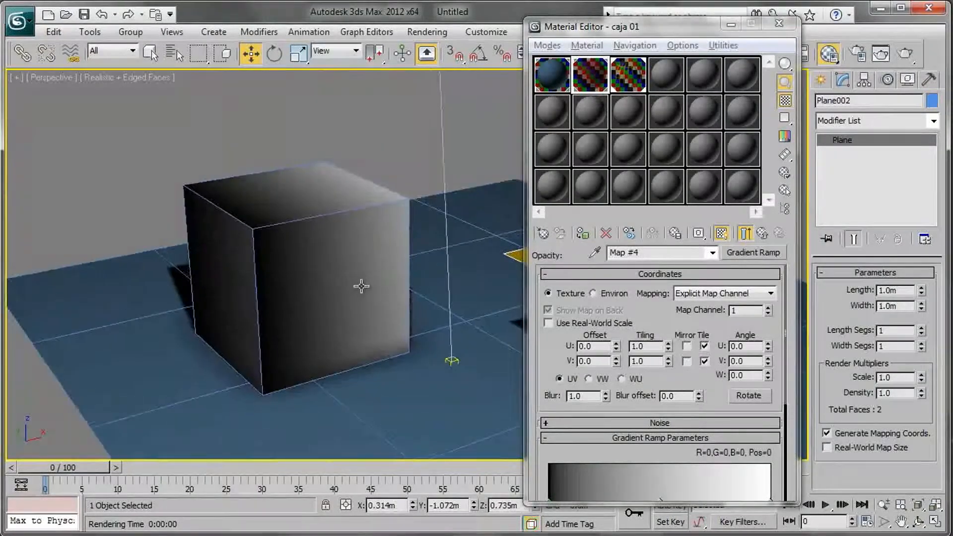
pyautogui.moveTo(673, 19); pyautogui.dragTo(674, 18)
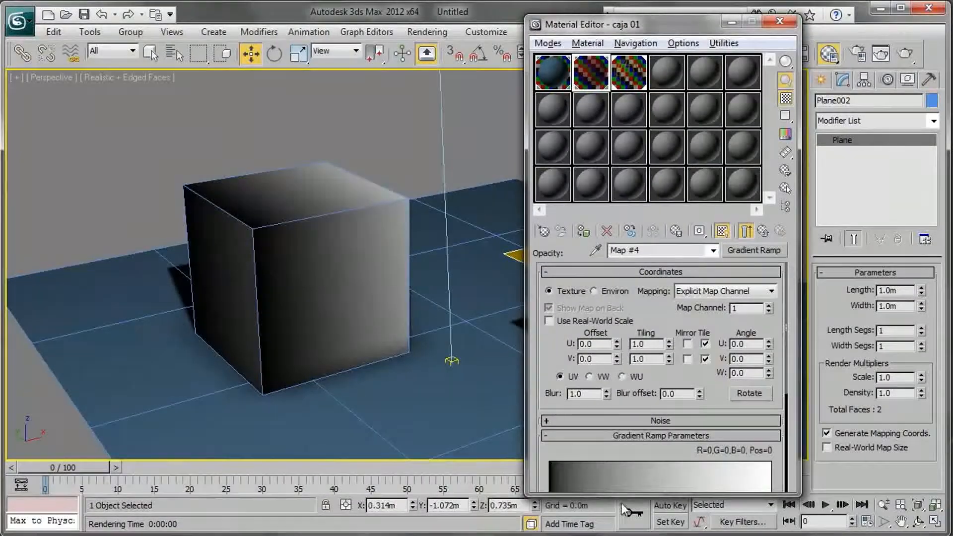
pyautogui.moveTo(552, 367); pyautogui.dragTo(562, 292)
pyautogui.moveTo(660, 427)
pyautogui.mouseDown()
pyautogui.moveTo(600, 426)
pyautogui.moveTo(680, 425)
pyautogui.moveTo(573, 423)
pyautogui.moveTo(658, 427)
pyautogui.mouseUp()
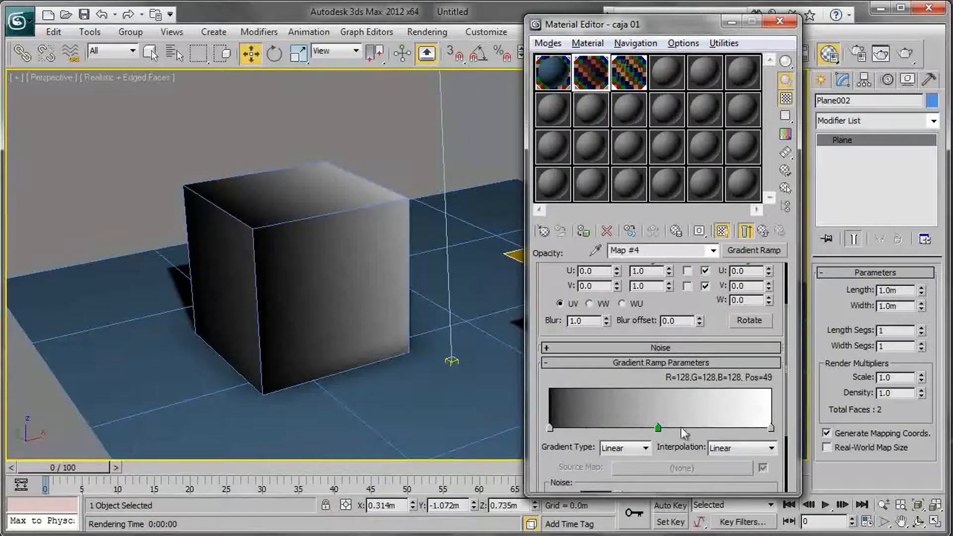
# Test-render the scene to check the box's gradient opacity, then close the Material Editor and the render window
pyautogui.moveTo(344, 281); pyautogui.dragTo(372, 311, button='middle')
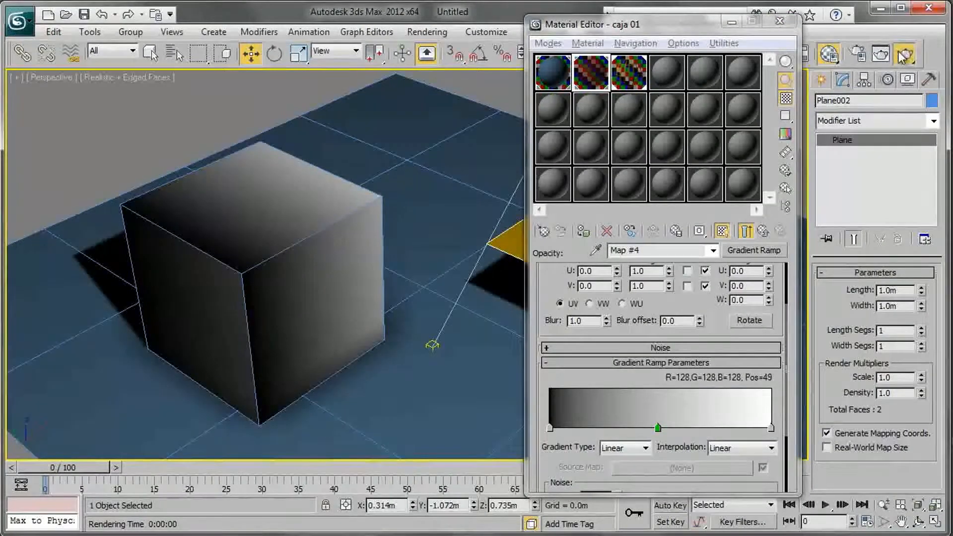
pyautogui.click(881, 53)
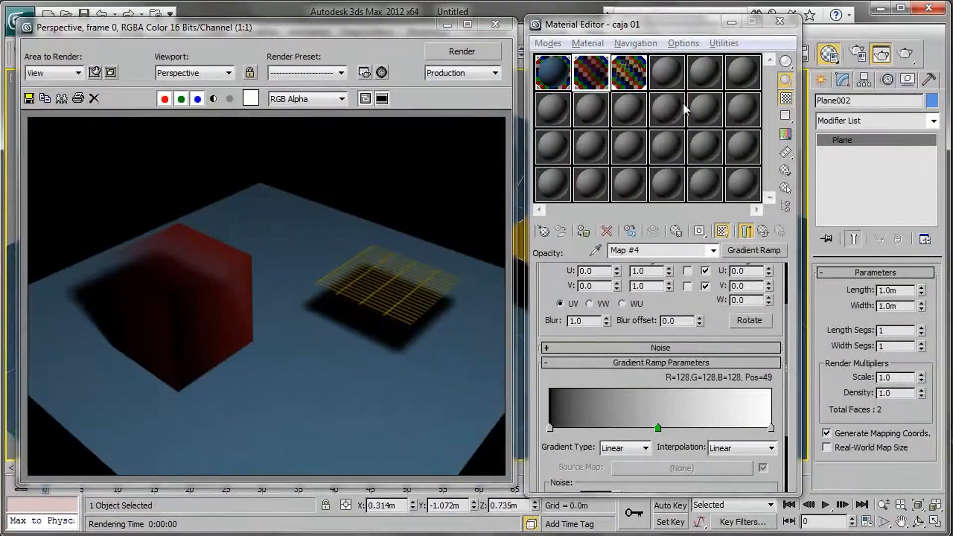
pyautogui.click(779, 21)
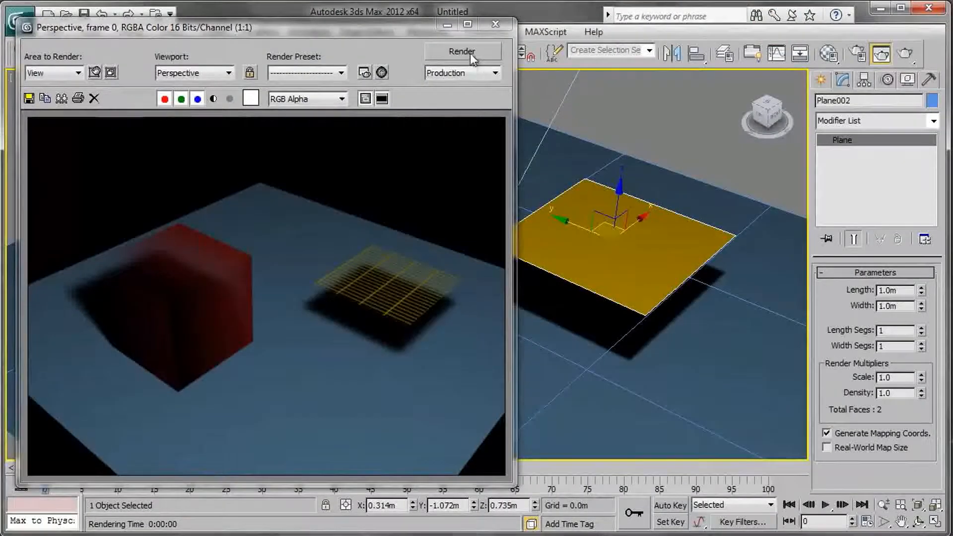
pyautogui.click(454, 31)
# Move the box toward the floating plane, rotate it about -24° around Z, and check it in a test render
pyautogui.click(278, 334)
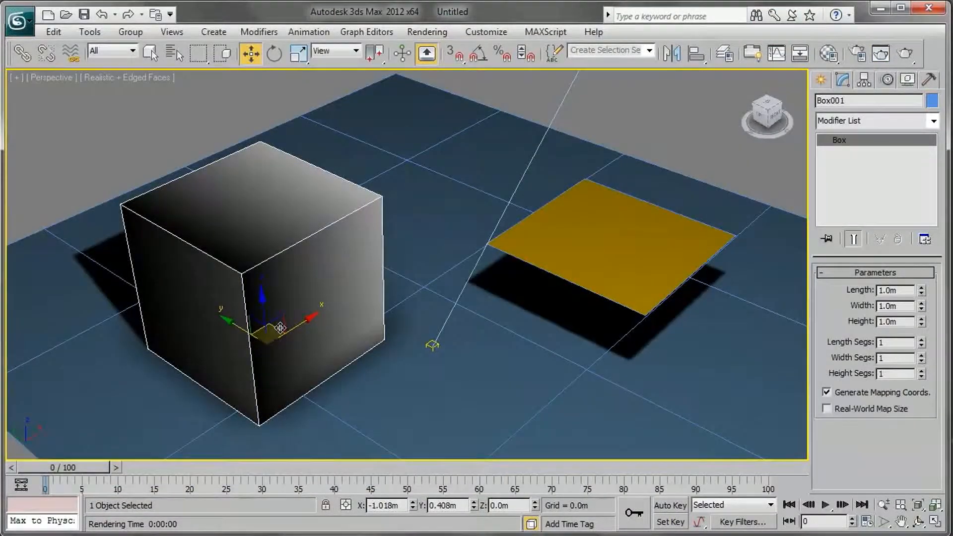
pyautogui.moveTo(279, 338); pyautogui.dragTo(416, 339)
pyautogui.hotkey('ctrl', 'z')
pyautogui.click(274, 53)
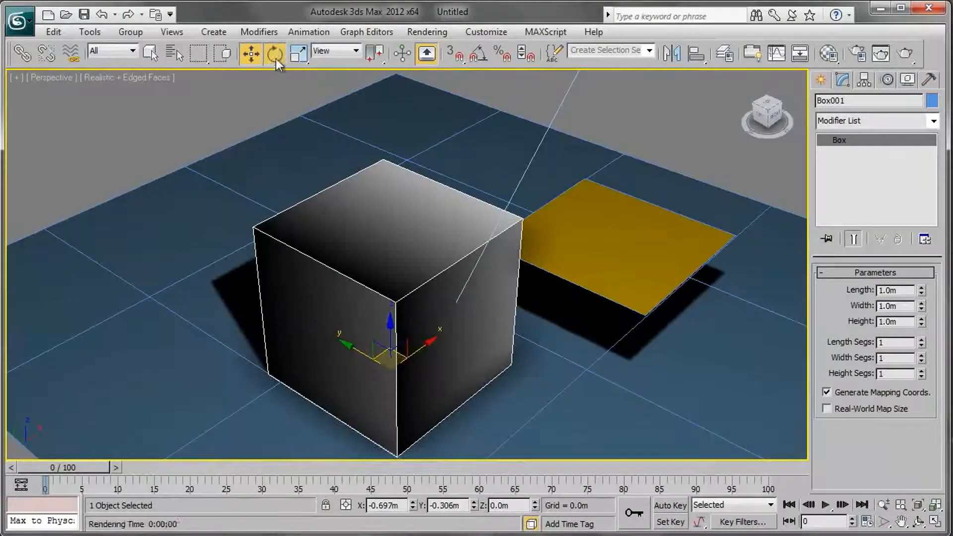
pyautogui.moveTo(397, 408); pyautogui.dragTo(361, 408)
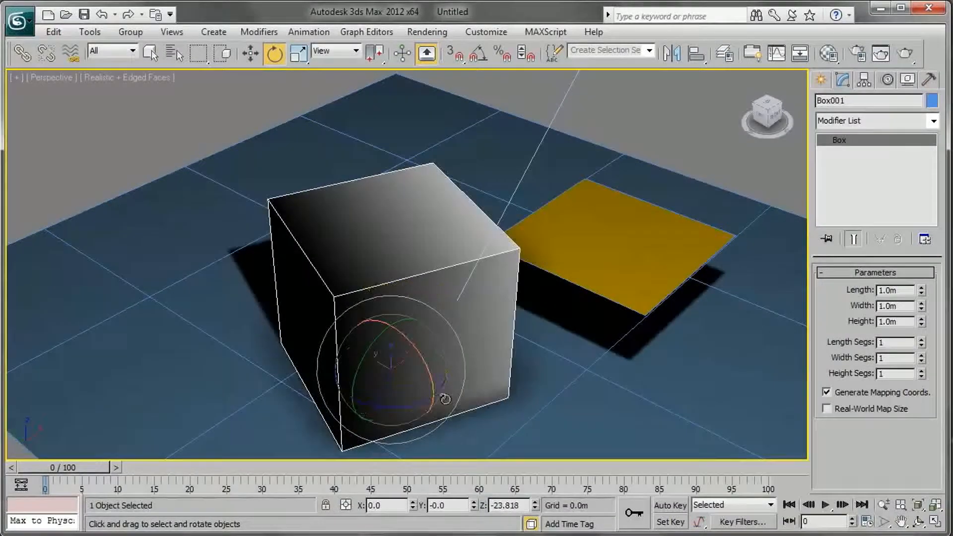
pyautogui.moveTo(563, 310); pyautogui.dragTo(574, 289, button='middle')
pyautogui.click(905, 53)
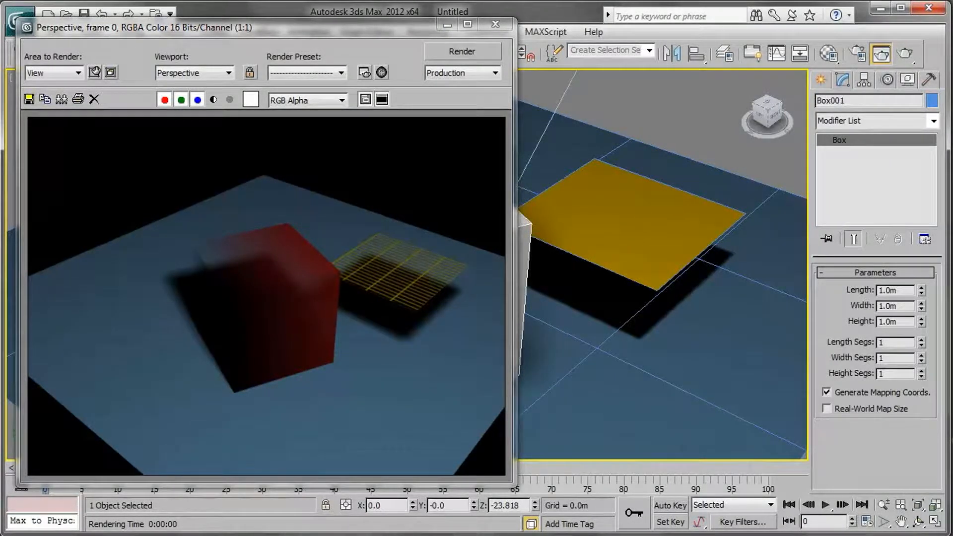
# Reopen the Gradient Ramp parameters of caja 01 in the Material Editor and set the ramp's interpolation to Solid
pyautogui.click(829, 53)
pyautogui.scroll(-3, 571, 432)
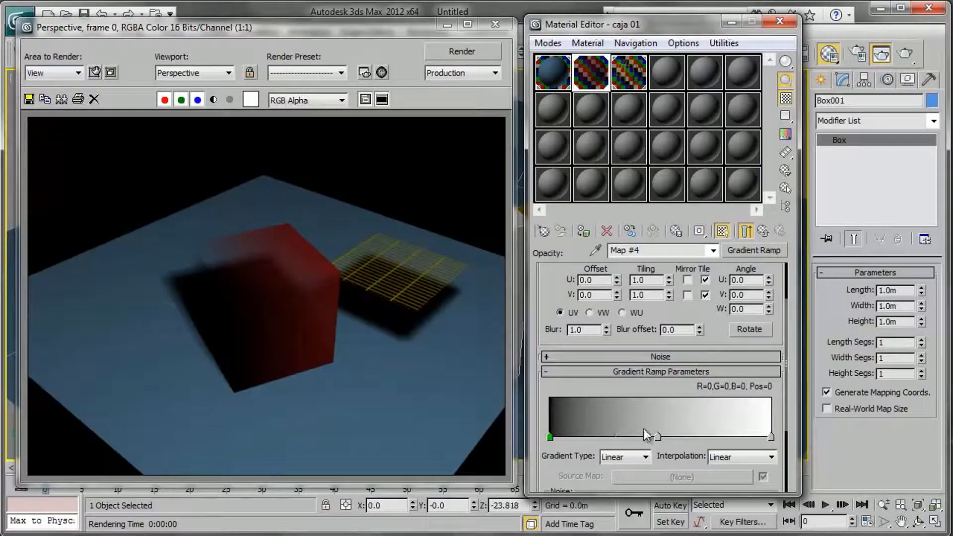
pyautogui.moveTo(554, 292); pyautogui.dragTo(552, 282)
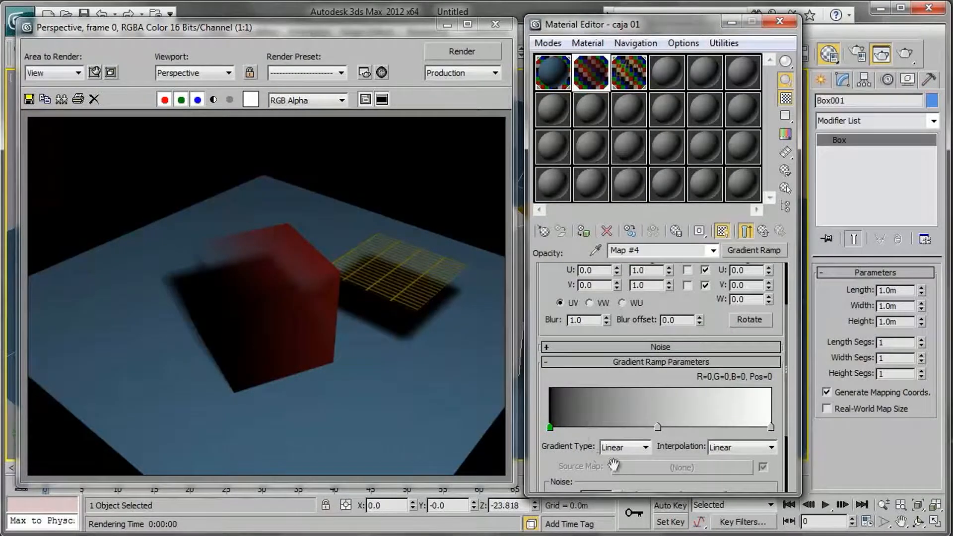
pyautogui.moveTo(618, 454); pyautogui.dragTo(630, 433)
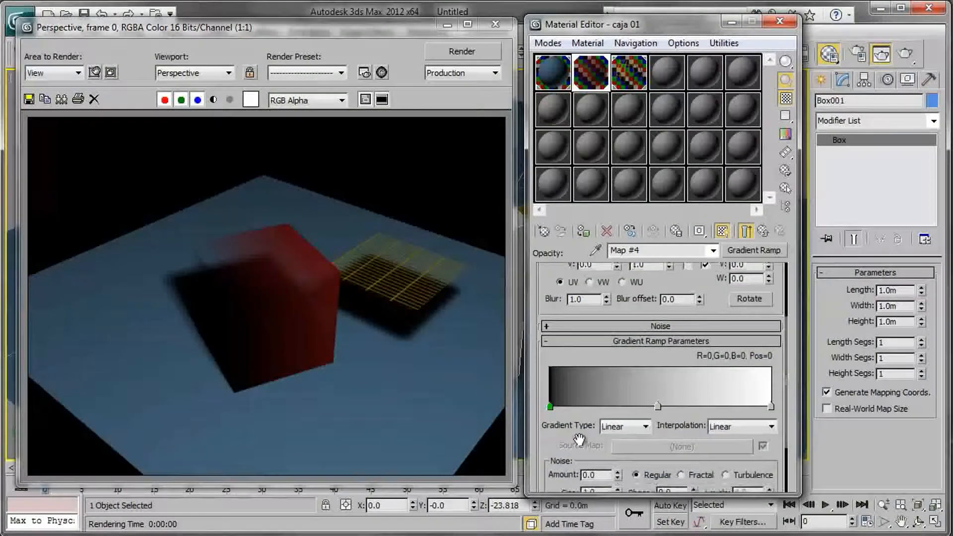
pyautogui.click(634, 431)
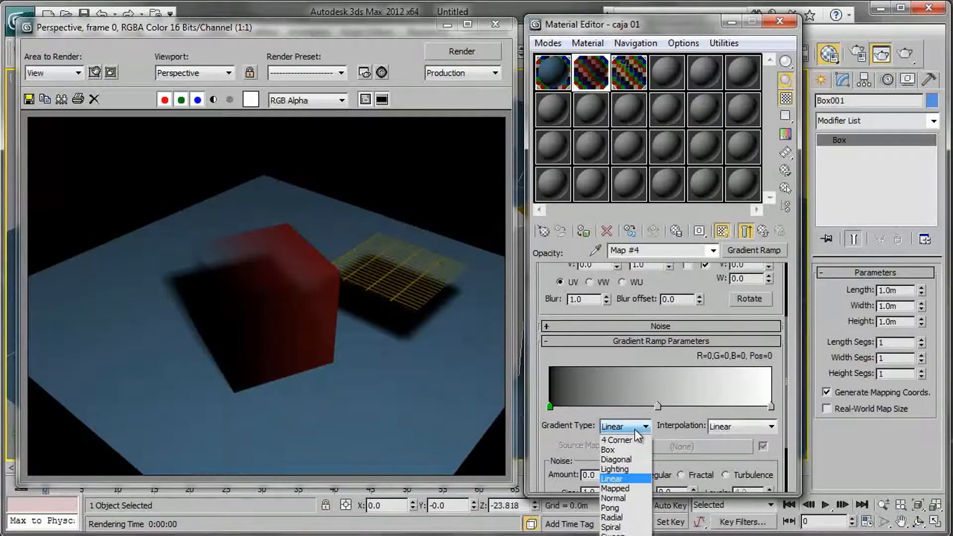
pyautogui.click(635, 431)
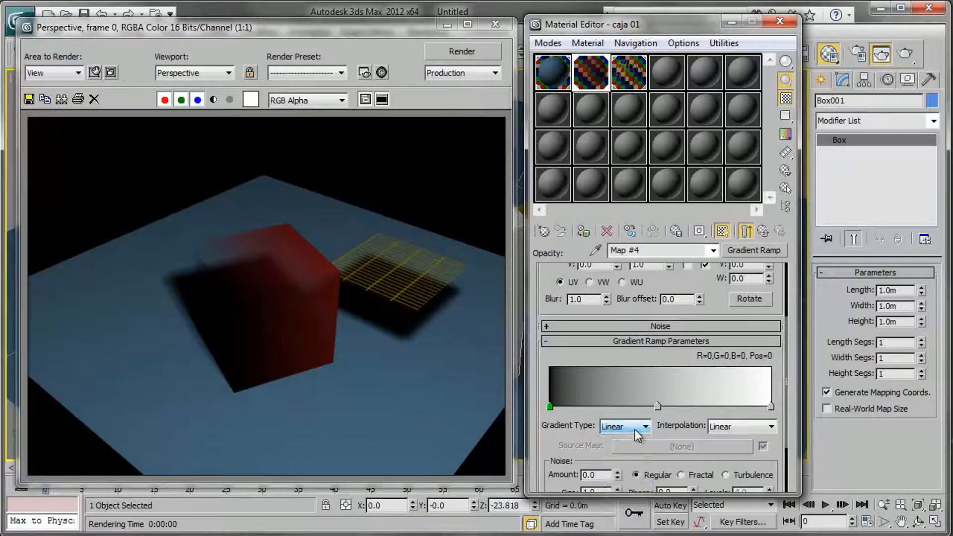
pyautogui.click(737, 426)
pyautogui.click(728, 488)
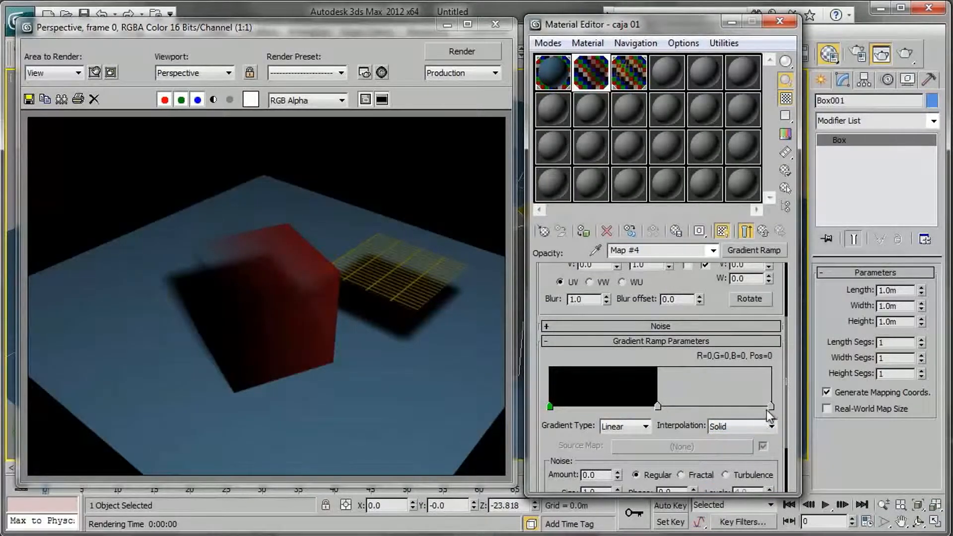
# Change the ramp's middle flag colour to pure white and check the half-transparent box in a test render
pyautogui.doubleClick(658, 407)
pyautogui.moveTo(422, 175); pyautogui.dragTo(422, 210)
pyautogui.click(546, 219)
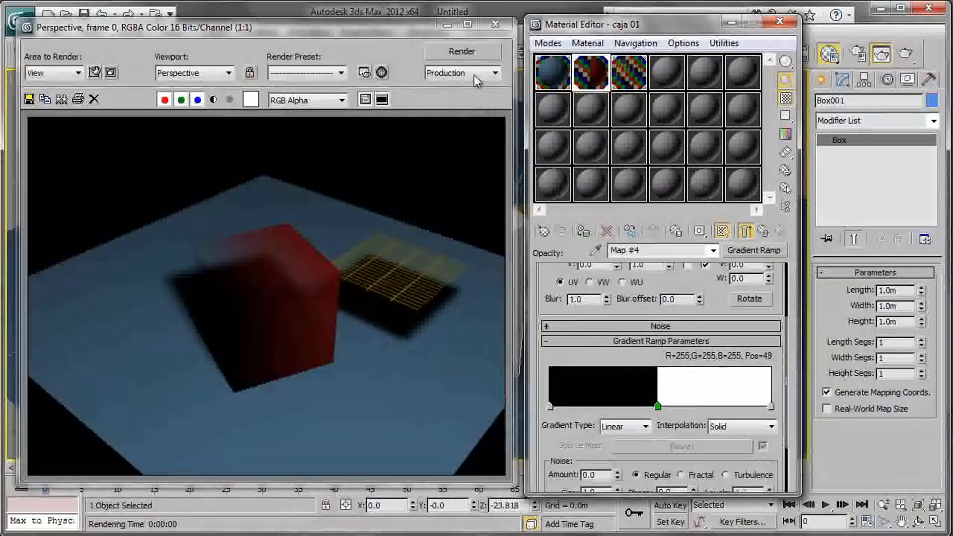
pyautogui.click(464, 51)
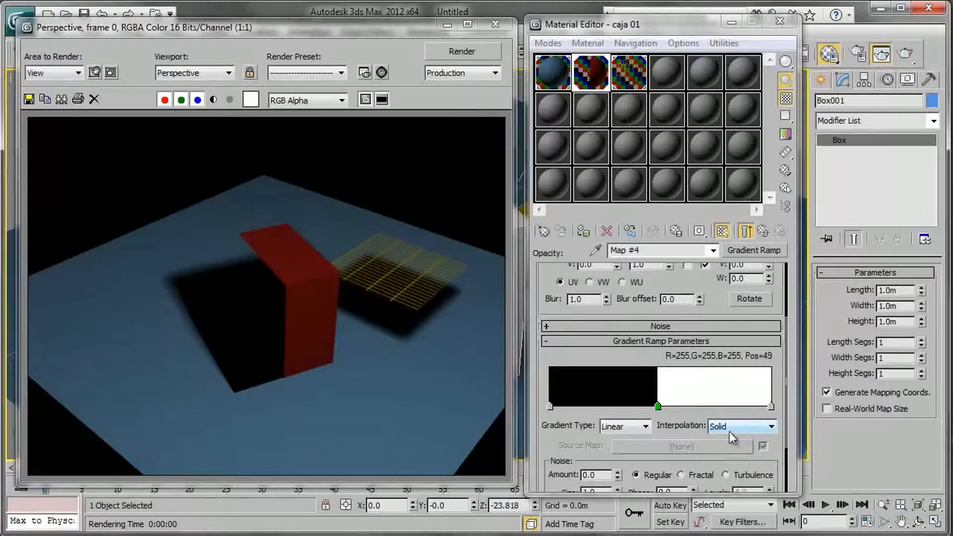
# Display the map alone in an enlarged sample, set its gradient type to Box, and render the scene
pyautogui.click(745, 231)
pyautogui.doubleClick(600, 83)
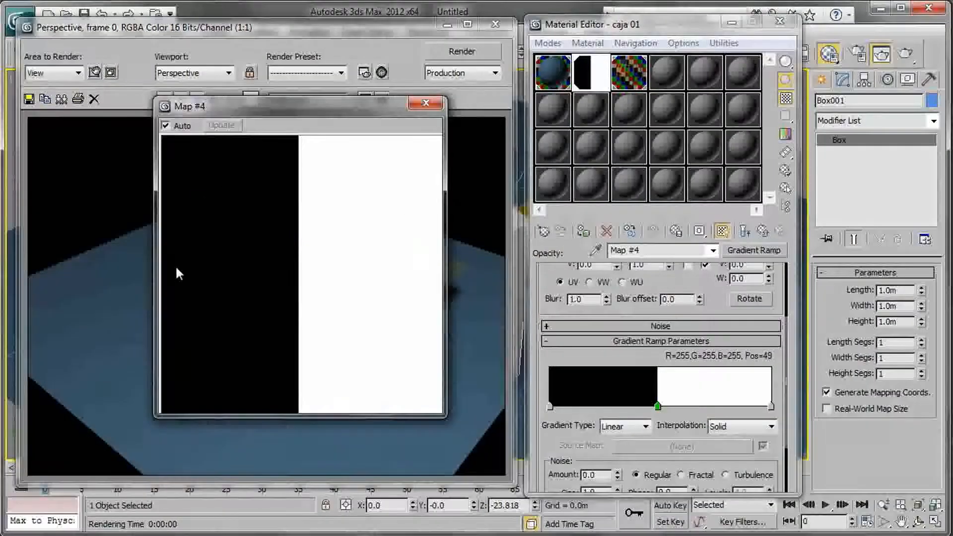
pyautogui.click(635, 430)
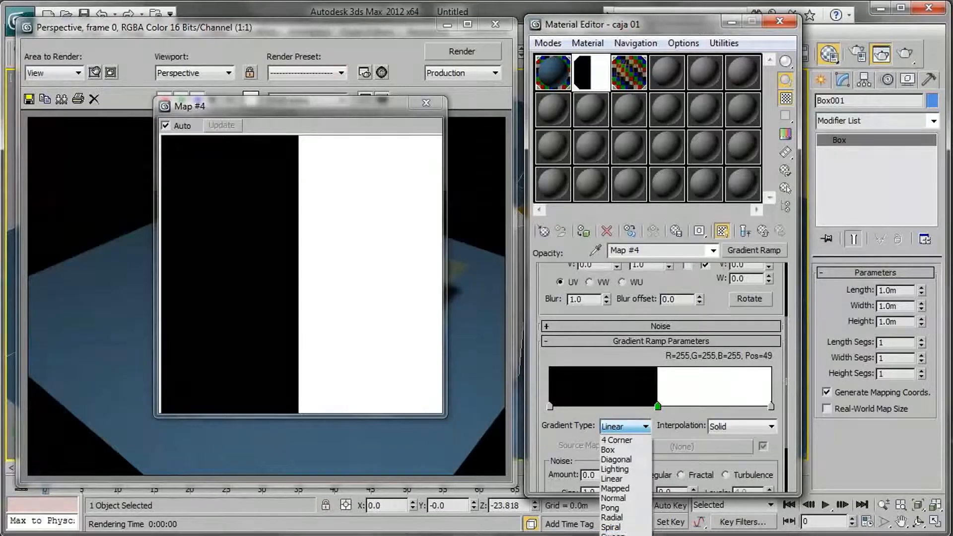
pyautogui.click(621, 449)
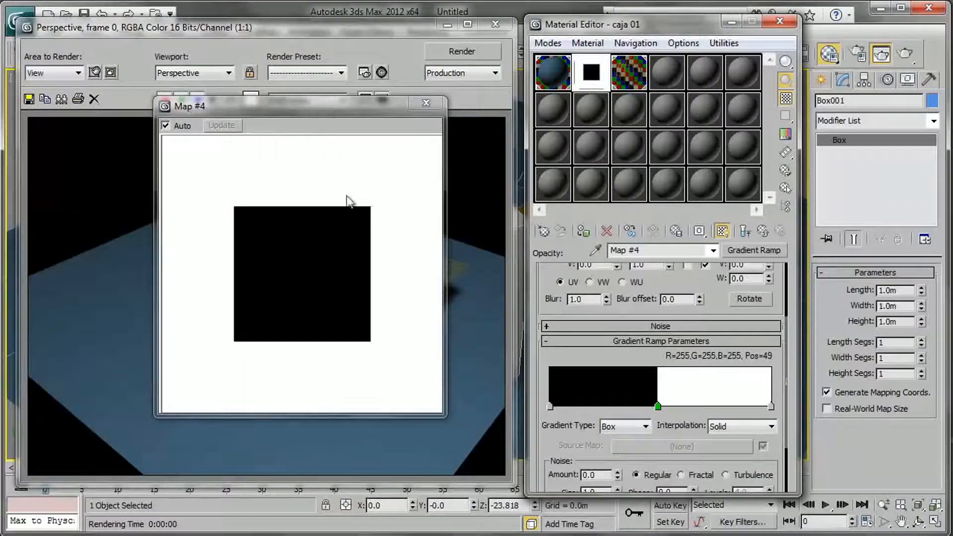
pyautogui.click(460, 53)
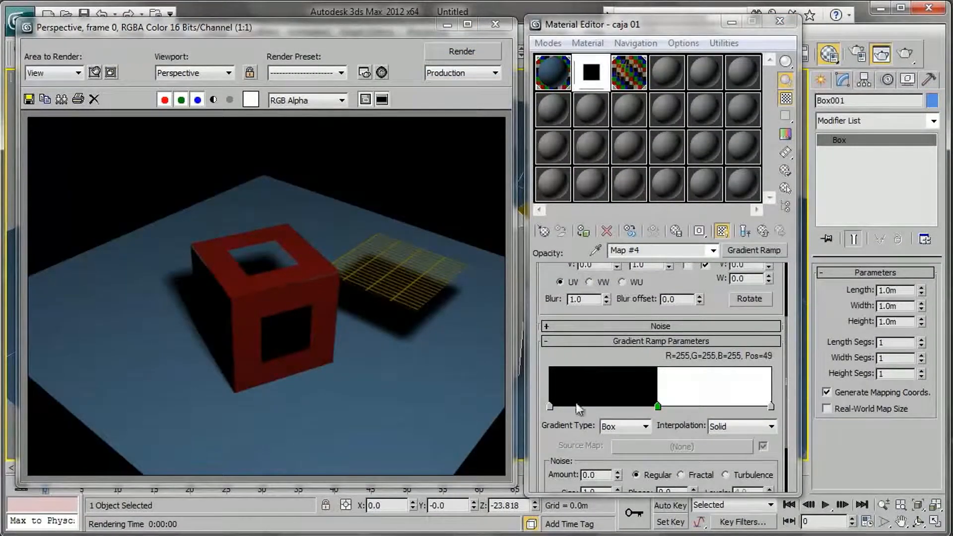
# Switch the opacity ramp's gradient type to Diagonal and check the striped box in a test render
pyautogui.click(637, 430)
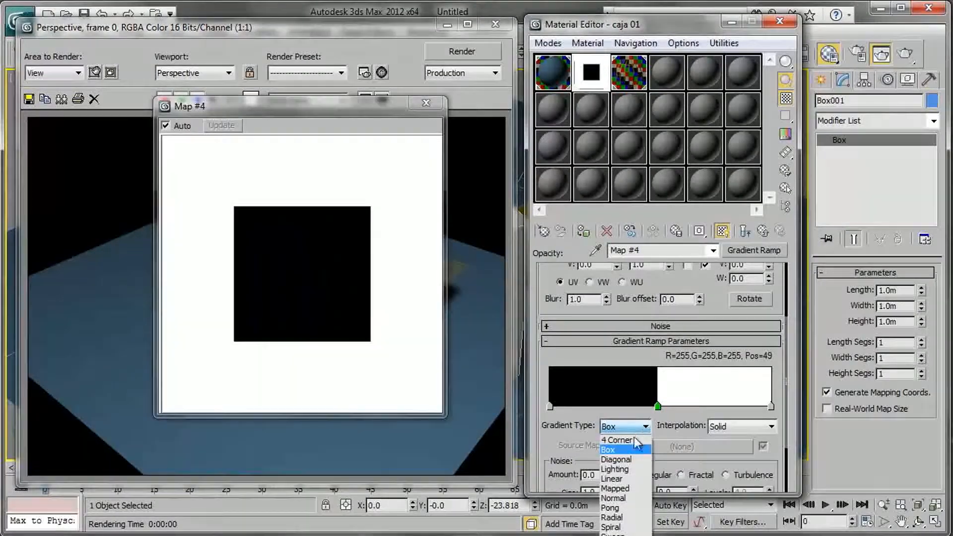
pyautogui.click(631, 460)
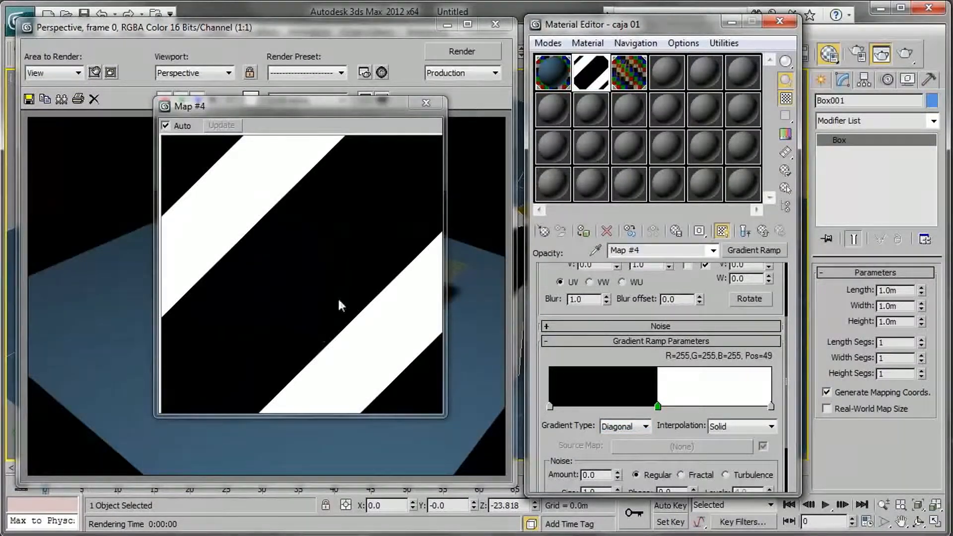
pyautogui.click(467, 50)
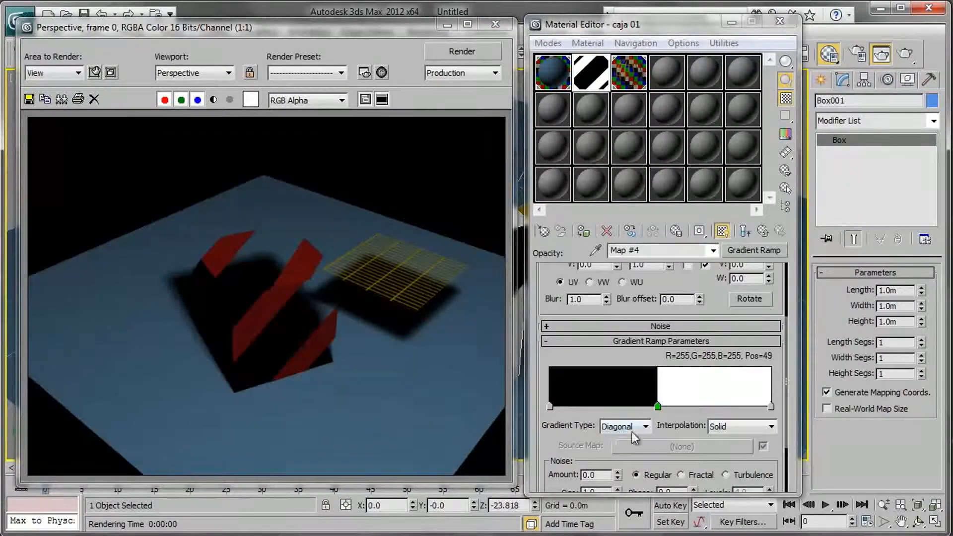
# Set the opacity ramp's gradient type to Radial and check the box in a test render
pyautogui.click(646, 428)
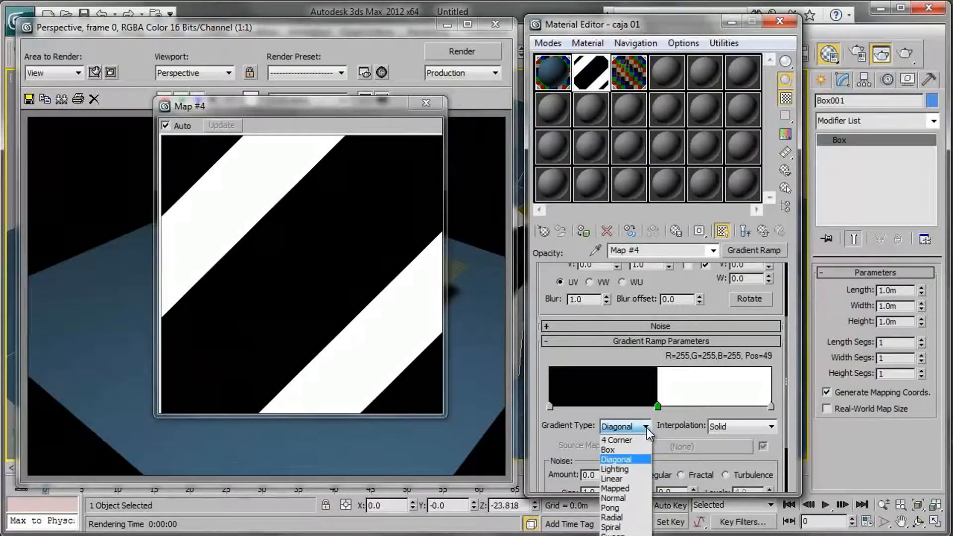
pyautogui.click(627, 517)
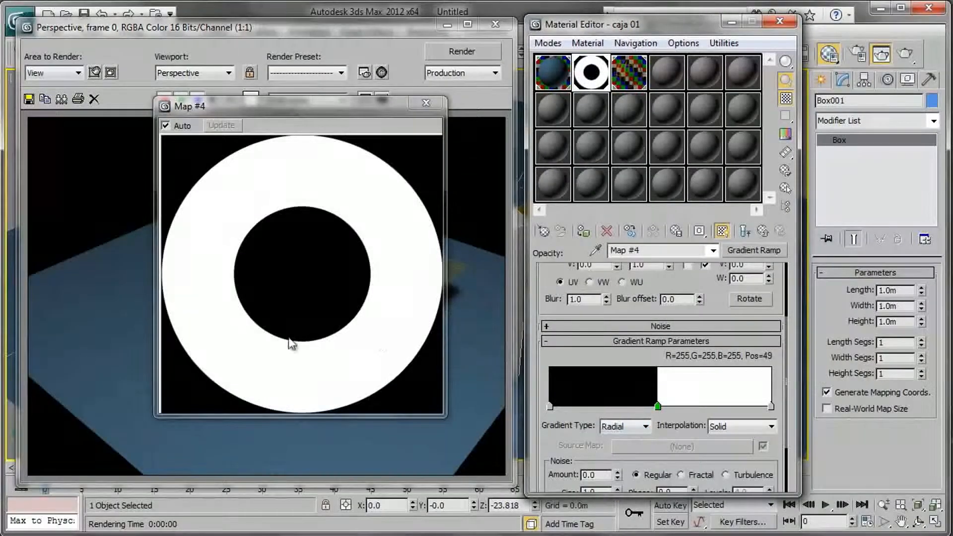
pyautogui.click(462, 53)
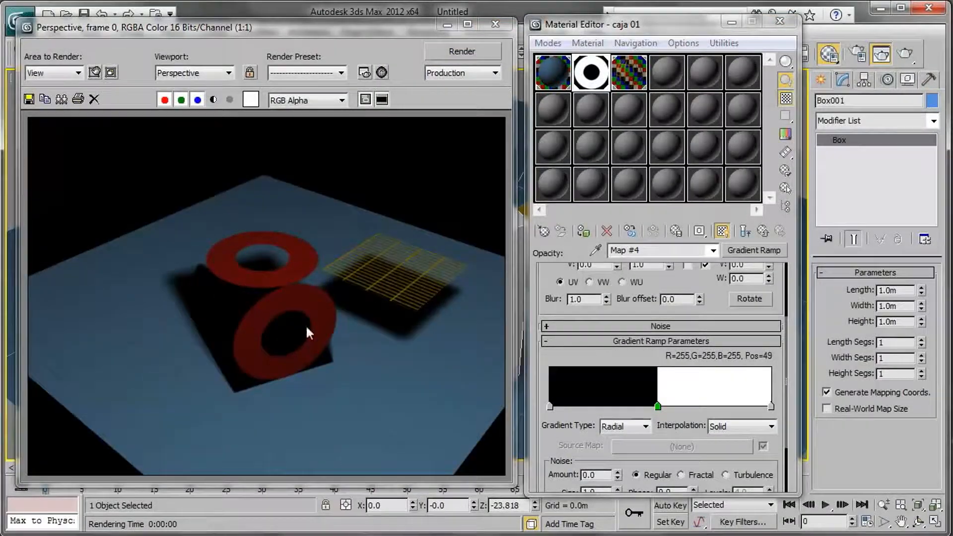
# Close the render window and the enlarged map sample, and examine the radial pattern on the box in the viewport
pyautogui.click(495, 24)
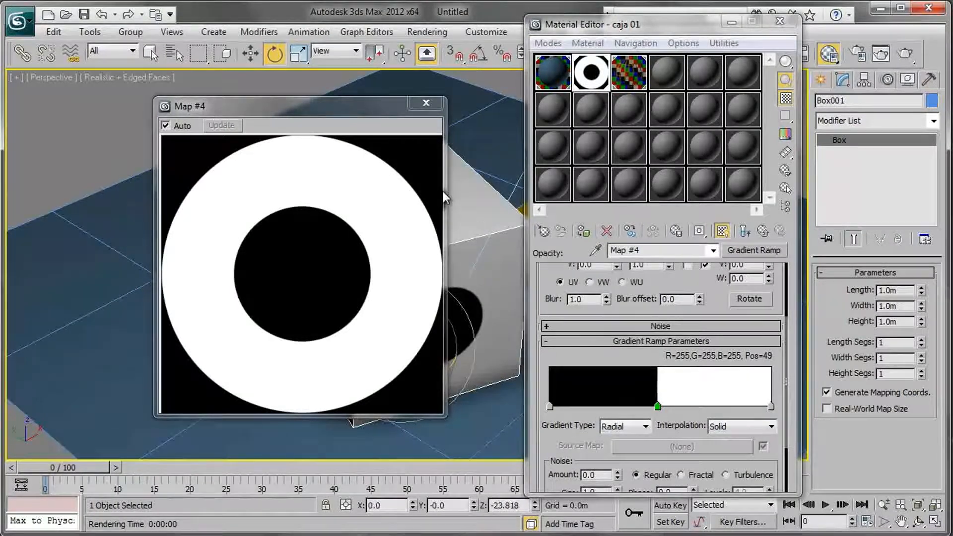
pyautogui.click(426, 104)
pyautogui.keyDown('alt'); pyautogui.moveTo(427, 258); pyautogui.dragTo(411, 245, button='middle'); pyautogui.keyUp('alt')
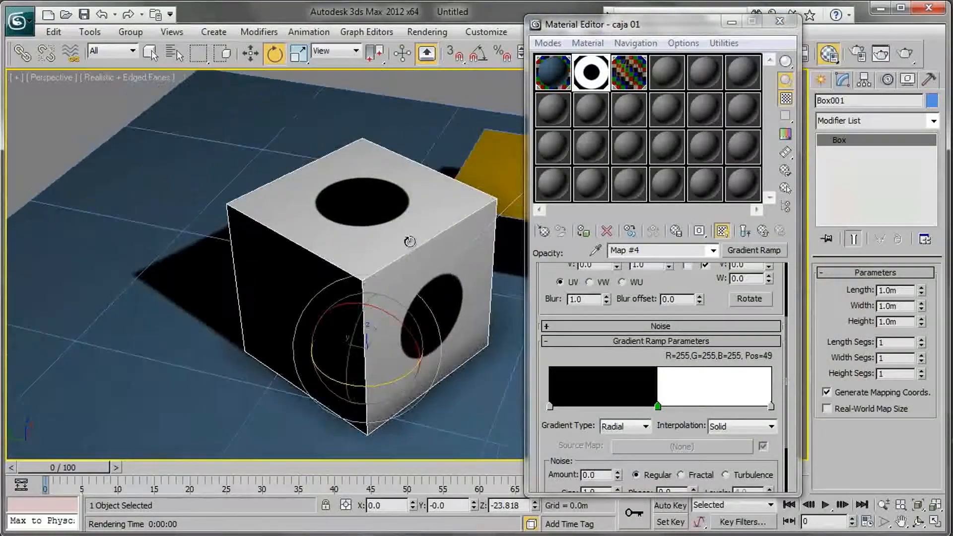
# Return to the caja 01 material, set its linked ambient and diffuse colours to mid grey, and show its map slots
pyautogui.click(761, 233)
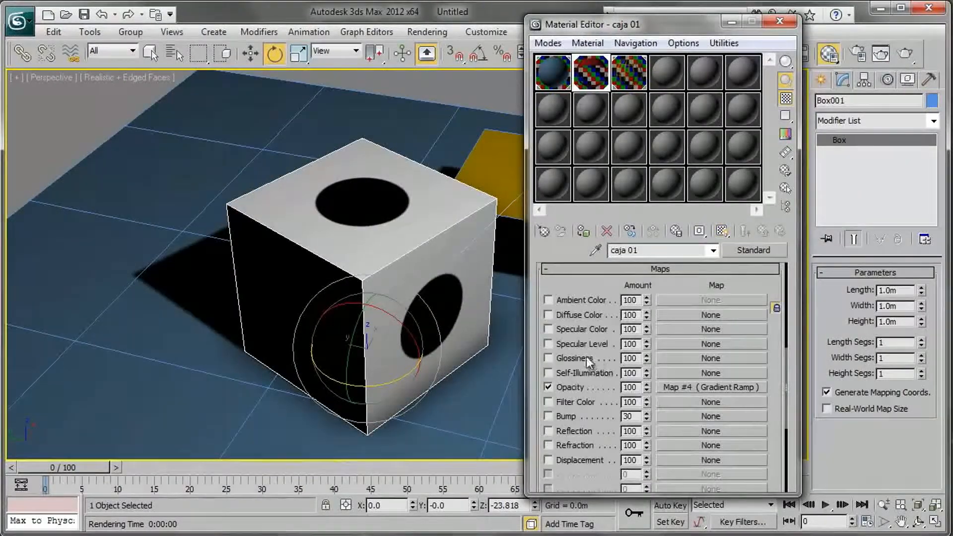
pyautogui.moveTo(788, 380); pyautogui.dragTo(788, 284)
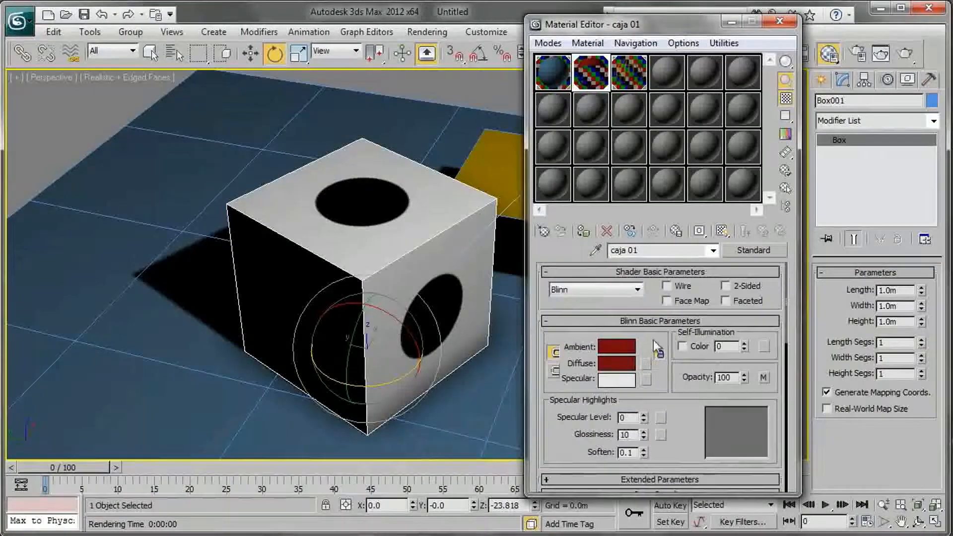
pyautogui.click(623, 349)
pyautogui.moveTo(297, 153); pyautogui.dragTo(301, 217)
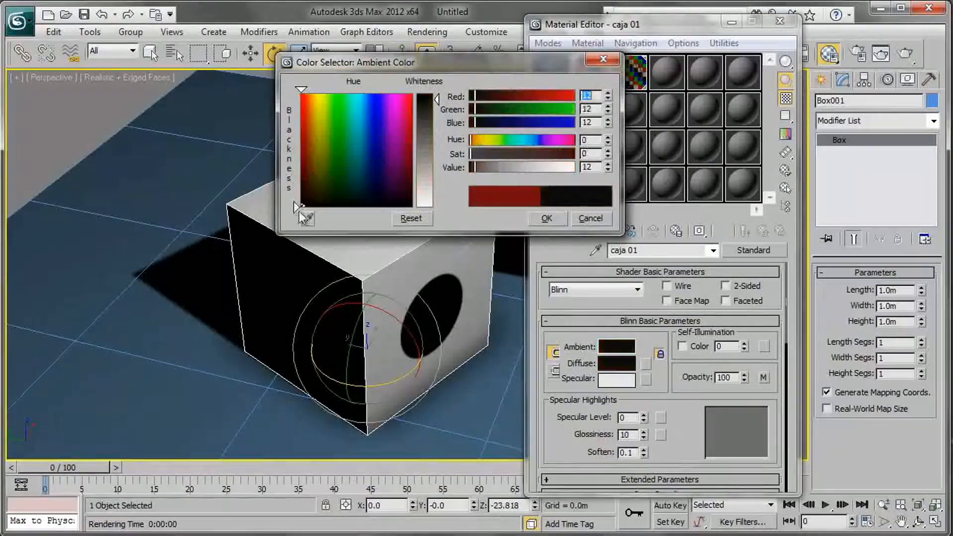
pyautogui.click(432, 143)
pyautogui.click(549, 214)
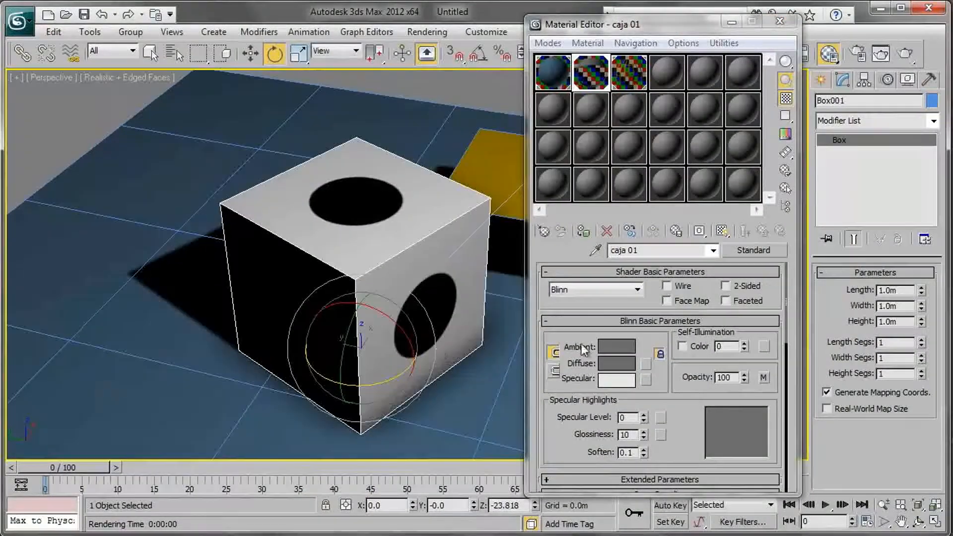
pyautogui.moveTo(777, 377); pyautogui.dragTo(783, 153)
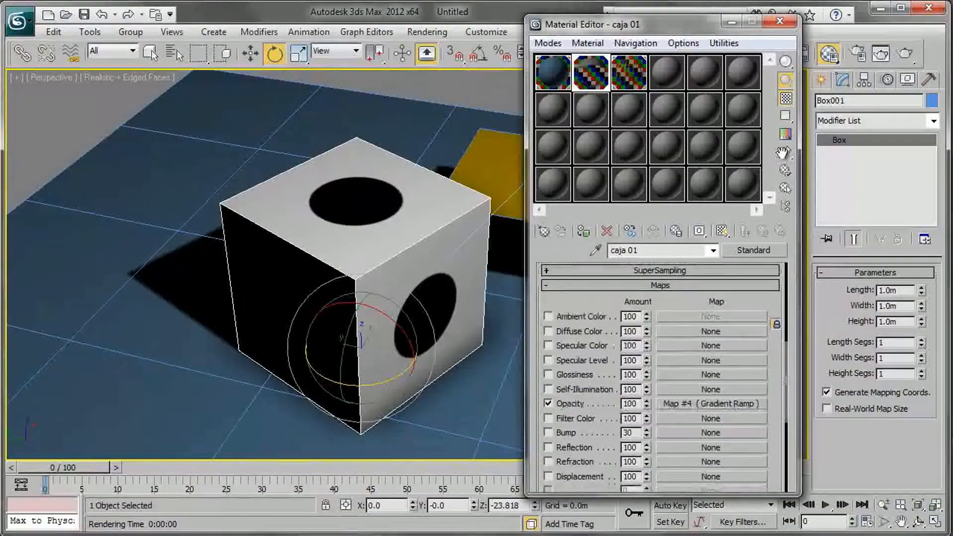
# Set the opacity gradient ramp's interpolation to Linear and check the box in a test render
pyautogui.click(696, 404)
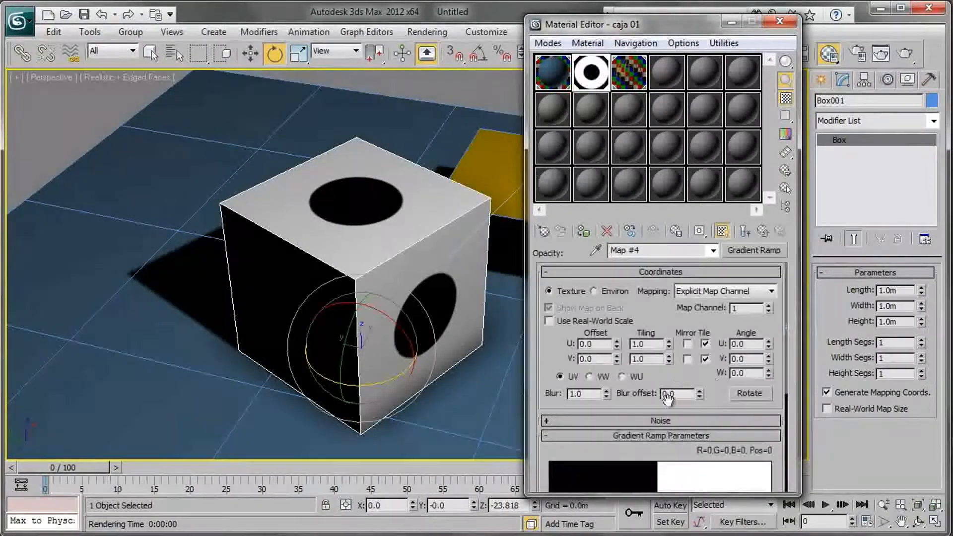
pyautogui.moveTo(552, 350); pyautogui.dragTo(552, 289)
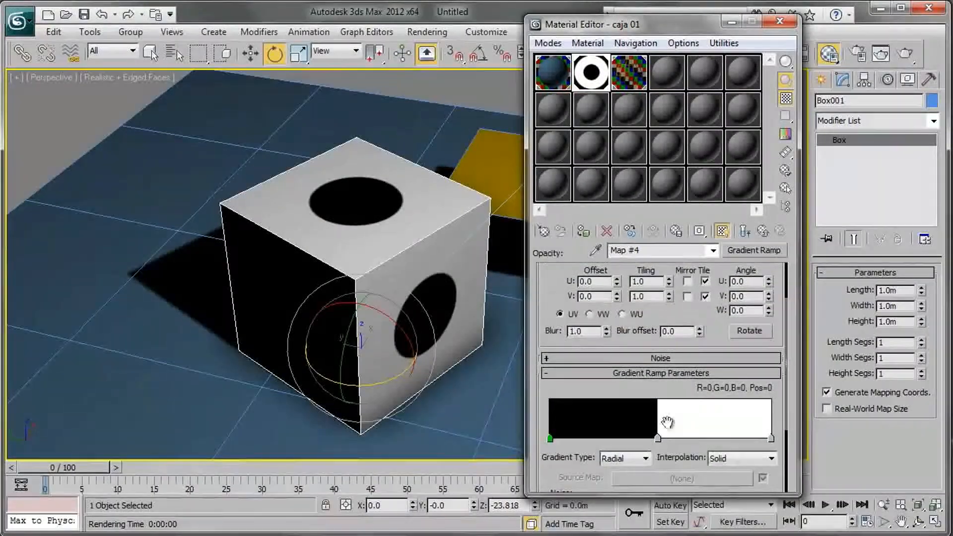
pyautogui.click(735, 460)
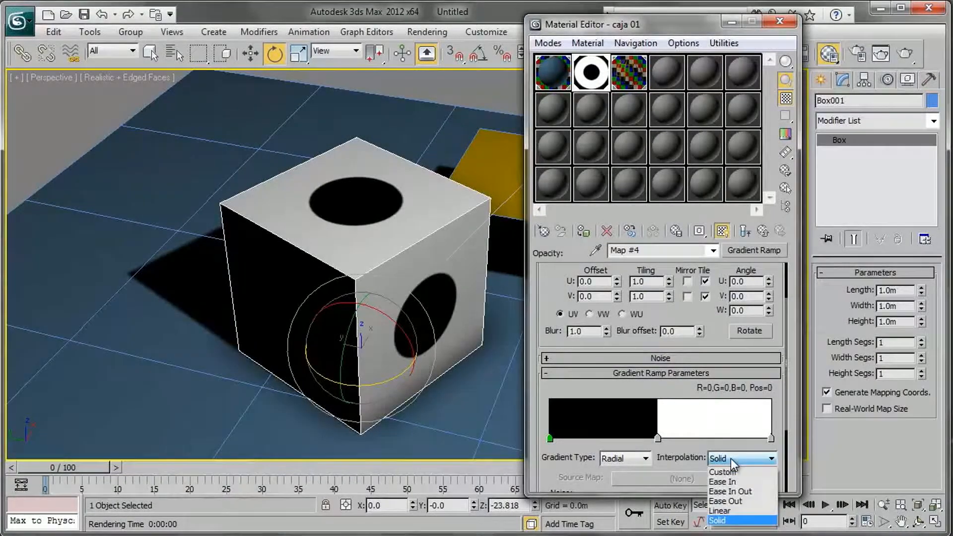
pyautogui.click(730, 511)
pyautogui.moveTo(362, 283); pyautogui.dragTo(347, 269, button='middle')
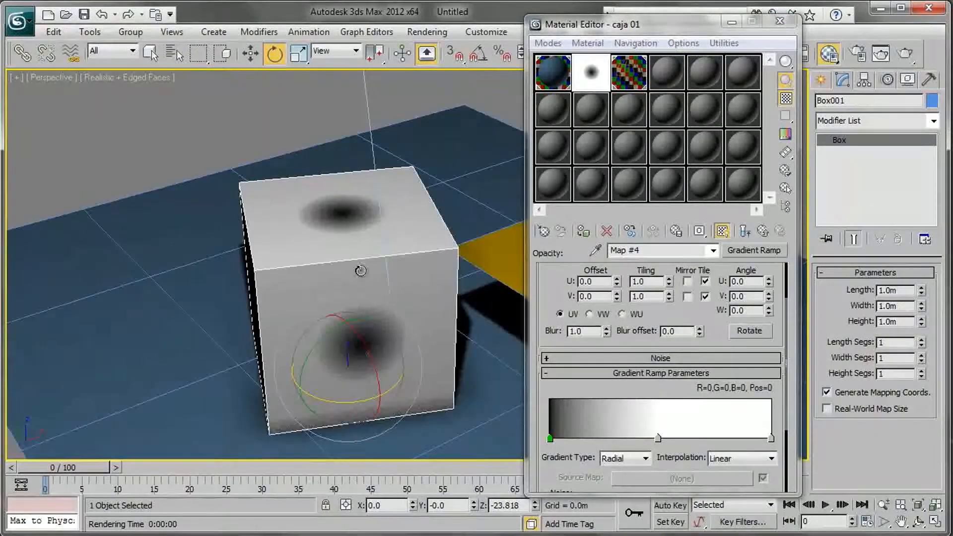
pyautogui.keyDown('alt'); pyautogui.moveTo(430, 243); pyautogui.dragTo(458, 252, button='middle'); pyautogui.keyUp('alt')
pyautogui.click(905, 53)
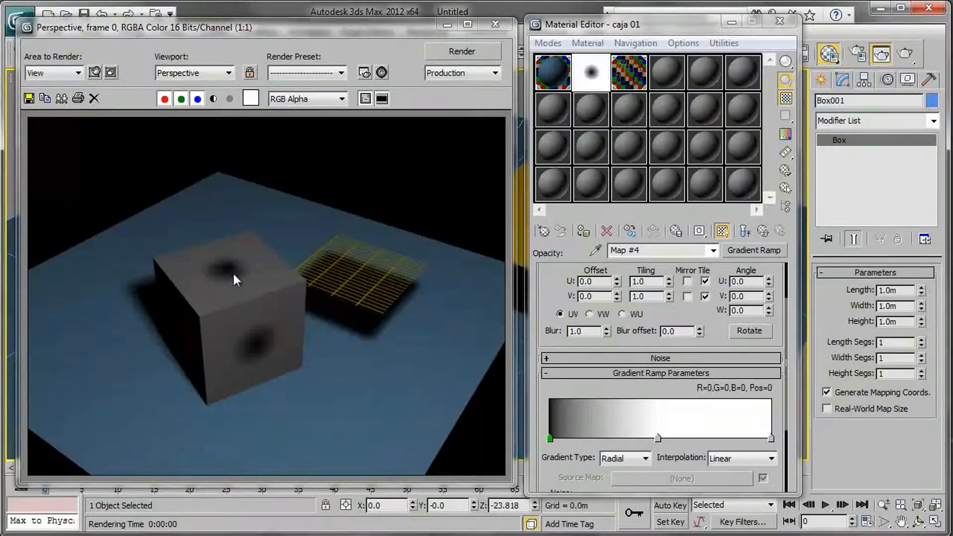
# Close the editor and render window, examine the soft radial pattern on the box up close, and reopen the ramp's parameters
pyautogui.click(780, 21)
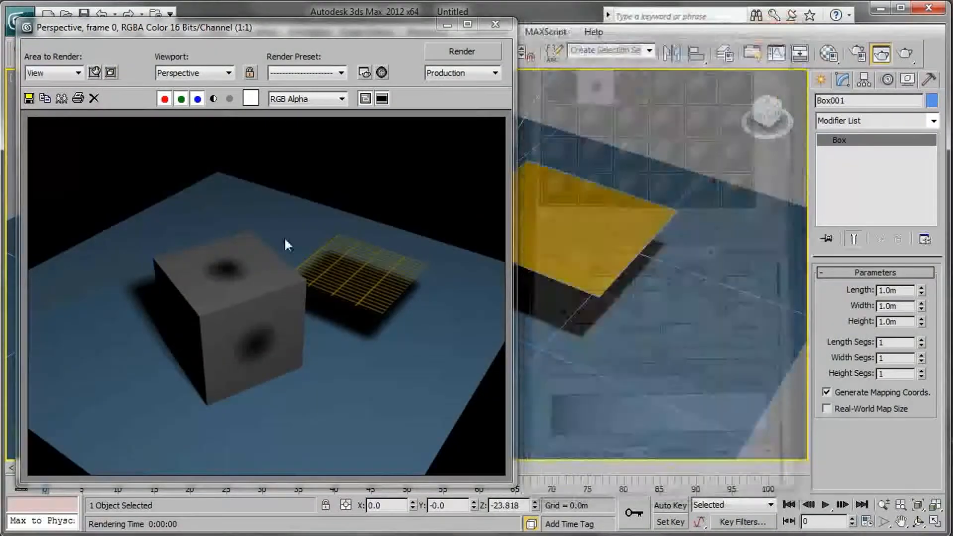
pyautogui.click(501, 25)
pyautogui.scroll(5, 482, 240)
pyautogui.keyDown('alt'); pyautogui.moveTo(475, 234); pyautogui.dragTo(347, 162, button='middle'); pyautogui.keyUp('alt')
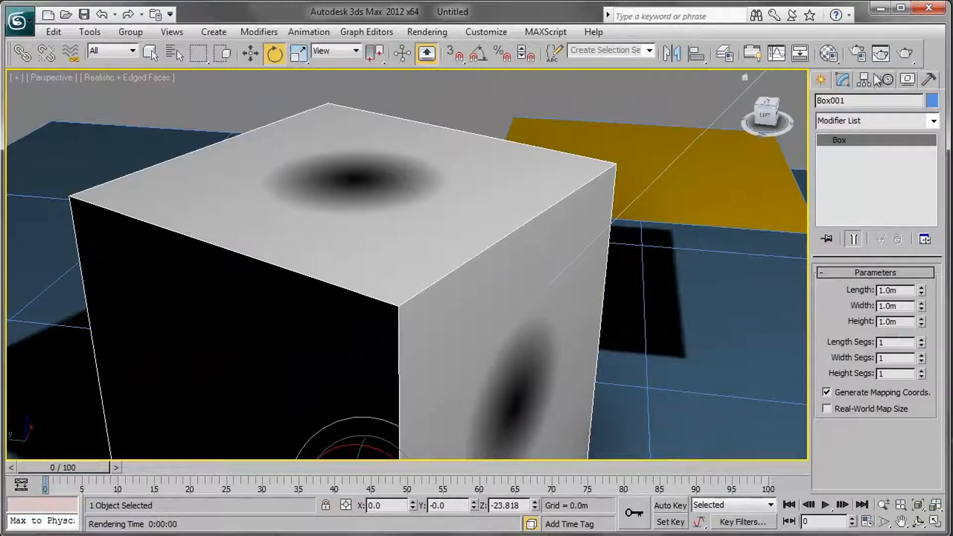
pyautogui.click(905, 53)
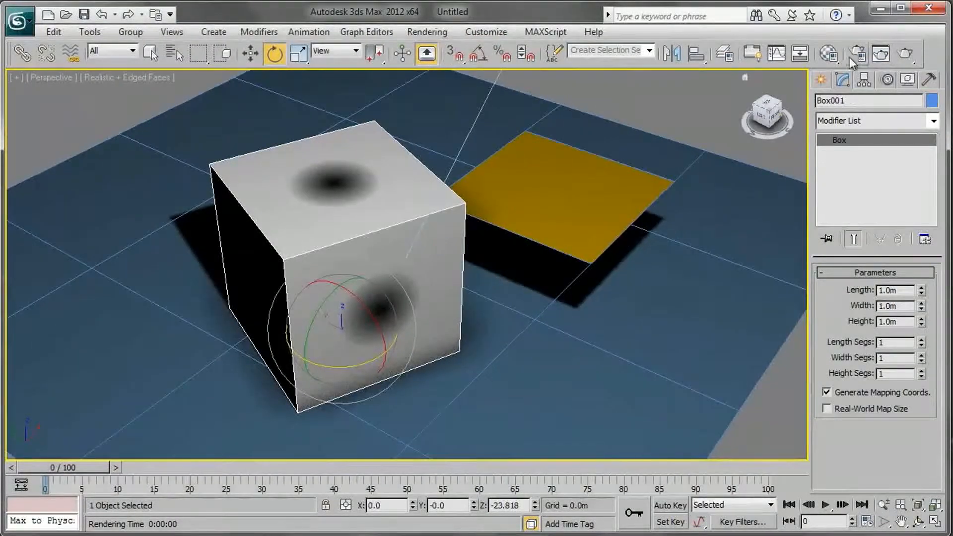
pyautogui.click(828, 53)
pyautogui.scroll(-3, 559, 358)
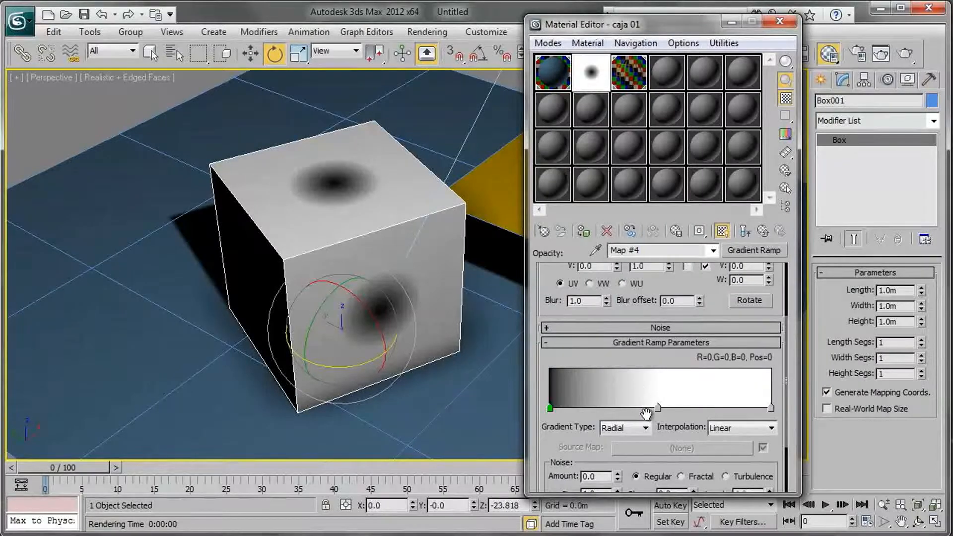
# Add four extra flags along the opacity gradient ramp, one of them at position 33
pyautogui.click(600, 407)
pyautogui.click(687, 408)
pyautogui.click(728, 408)
pyautogui.click(624, 408)
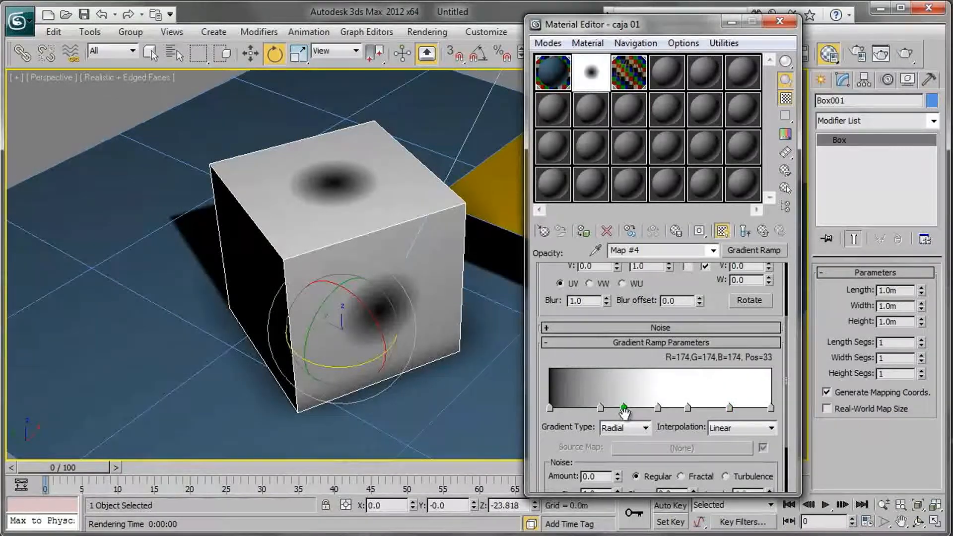
# Try a purple colour (192, 0, 255) on the ramp flag at position 33
pyautogui.doubleClick(624, 407)
pyautogui.click(390, 94)
pyautogui.moveTo(437, 171); pyautogui.dragTo(437, 94)
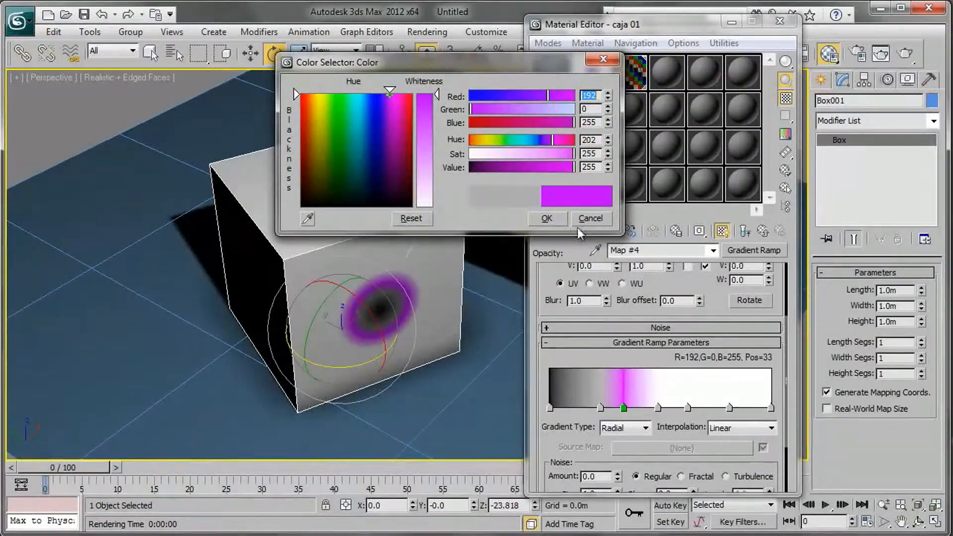
pyautogui.click(590, 218)
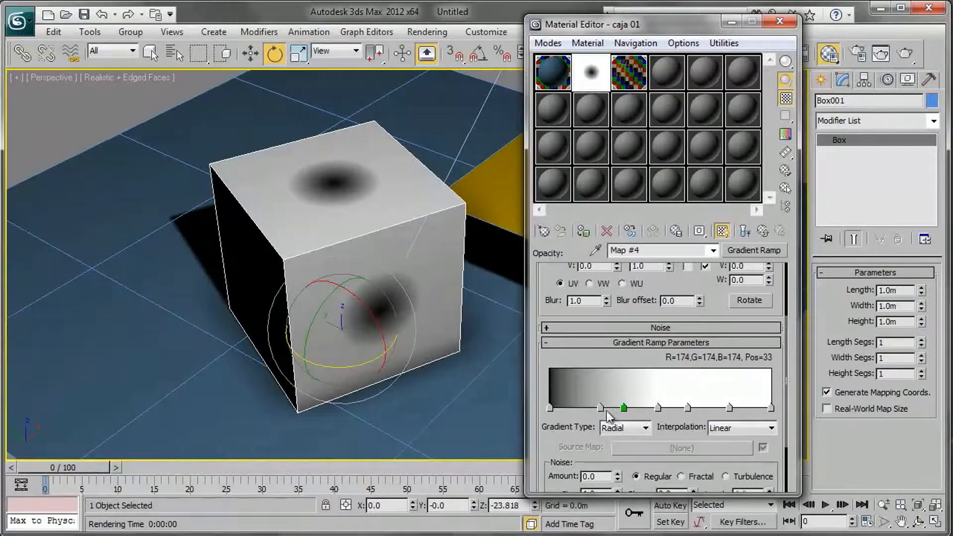
# Remove the four extra flags from the gradient ramp
pyautogui.moveTo(624, 410); pyautogui.dragTo(418, 402)
pyautogui.moveTo(601, 409); pyautogui.dragTo(657, 409)
pyautogui.moveTo(730, 409); pyautogui.dragTo(834, 413)
pyautogui.moveTo(688, 409); pyautogui.dragTo(836, 415)
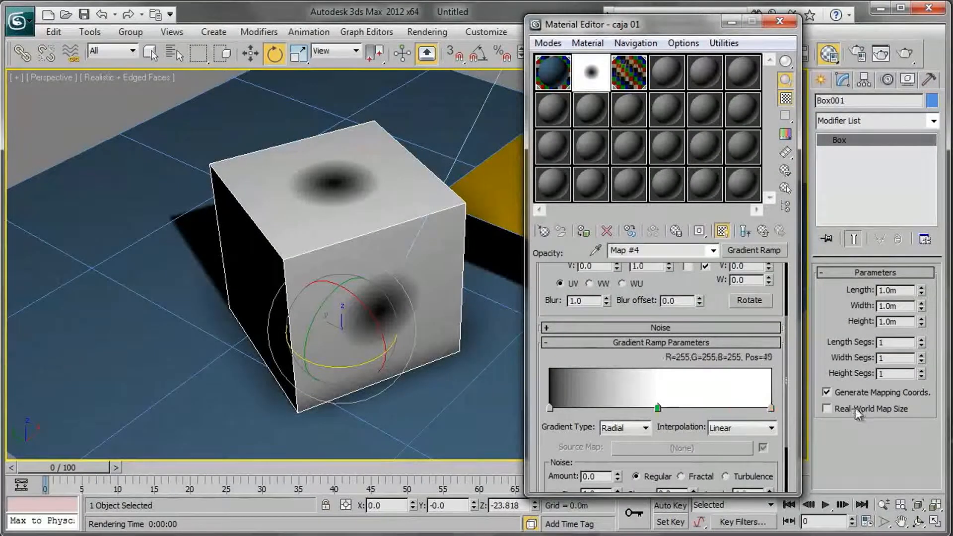
# Set the colour of the ramp's middle flag at position 49 to black
pyautogui.doubleClick(658, 408)
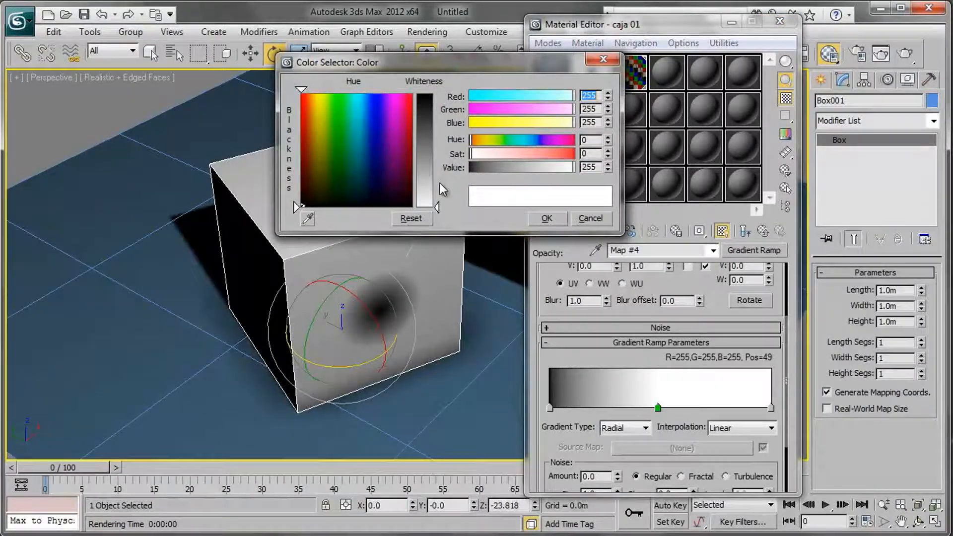
pyautogui.moveTo(437, 206); pyautogui.dragTo(437, 94)
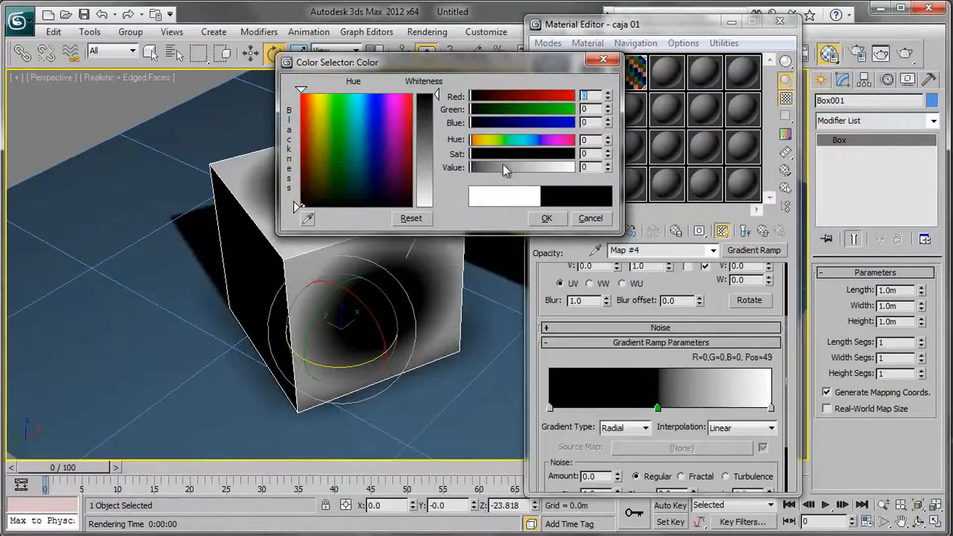
pyautogui.click(549, 219)
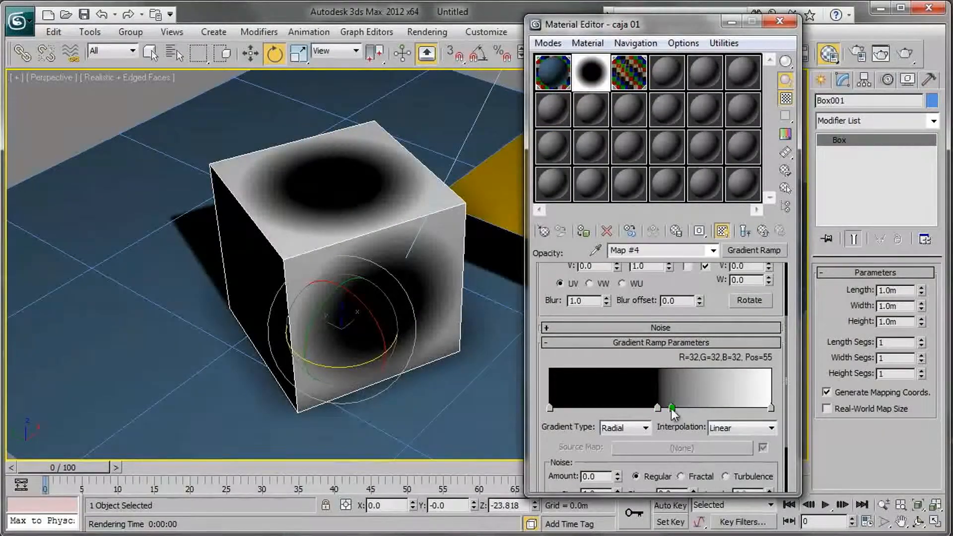
# Add a flag at position 55 on the gradient ramp and make it white (255, 255, 255)
pyautogui.doubleClick(672, 409)
pyautogui.moveTo(438, 189); pyautogui.dragTo(426, 213)
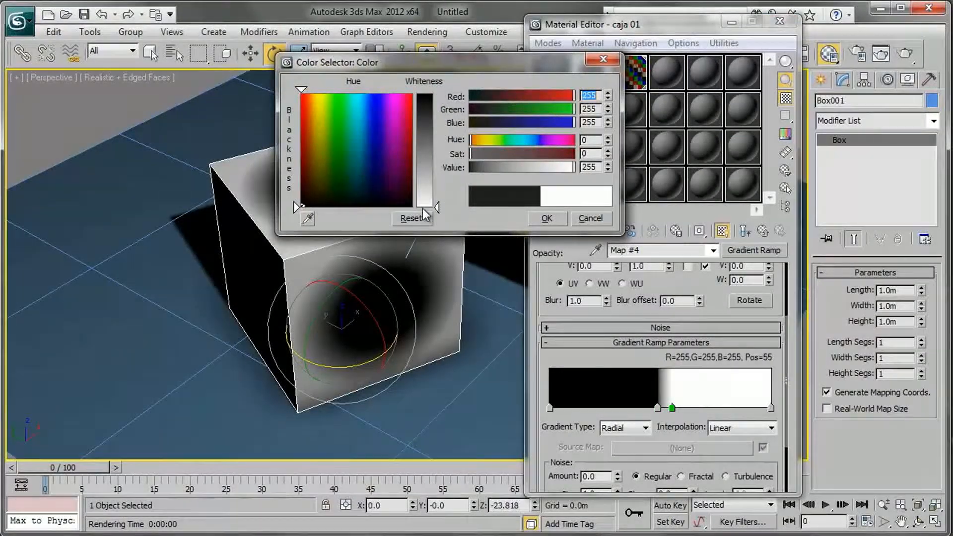
pyautogui.click(547, 218)
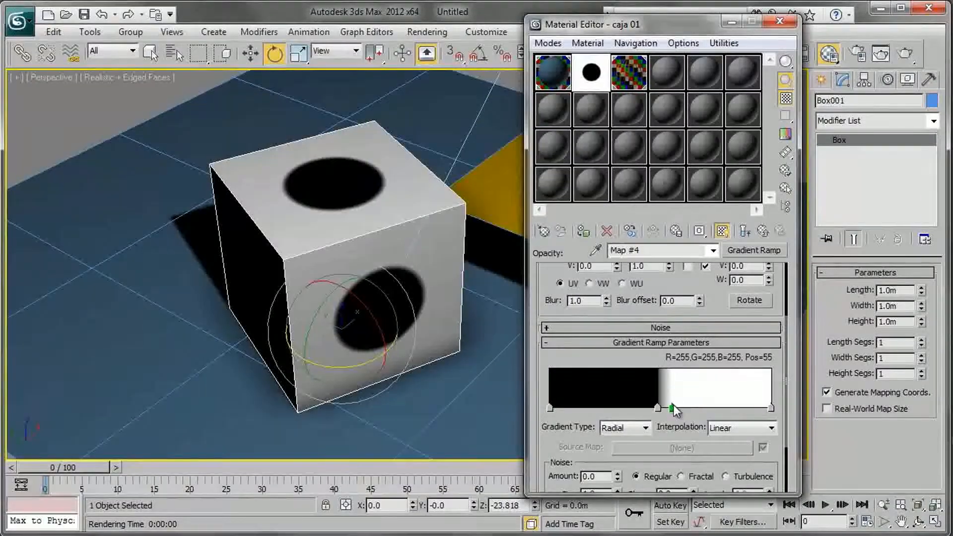
# Move the white flag to position 49, against the black one, and check the sharp-edged holes in a test render
pyautogui.moveTo(673, 407); pyautogui.dragTo(660, 407)
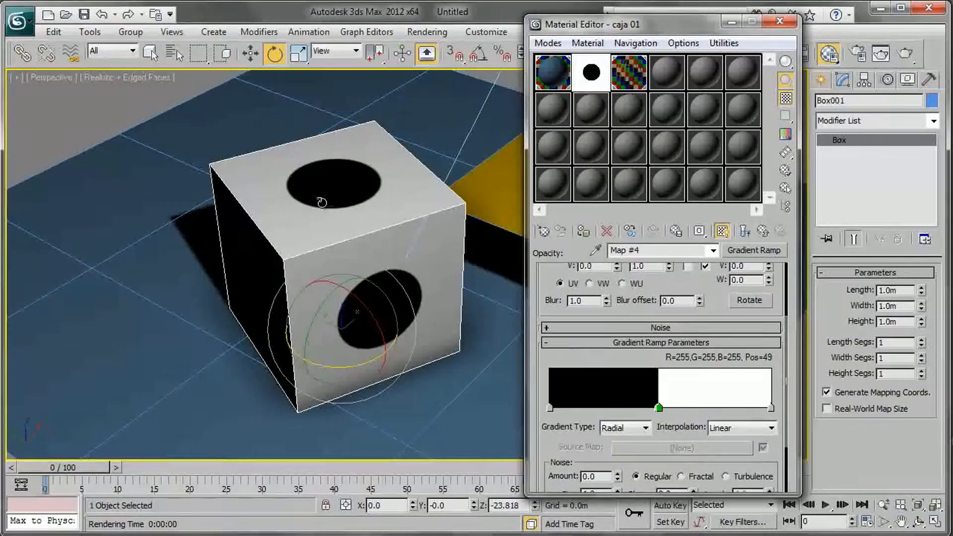
pyautogui.click(904, 53)
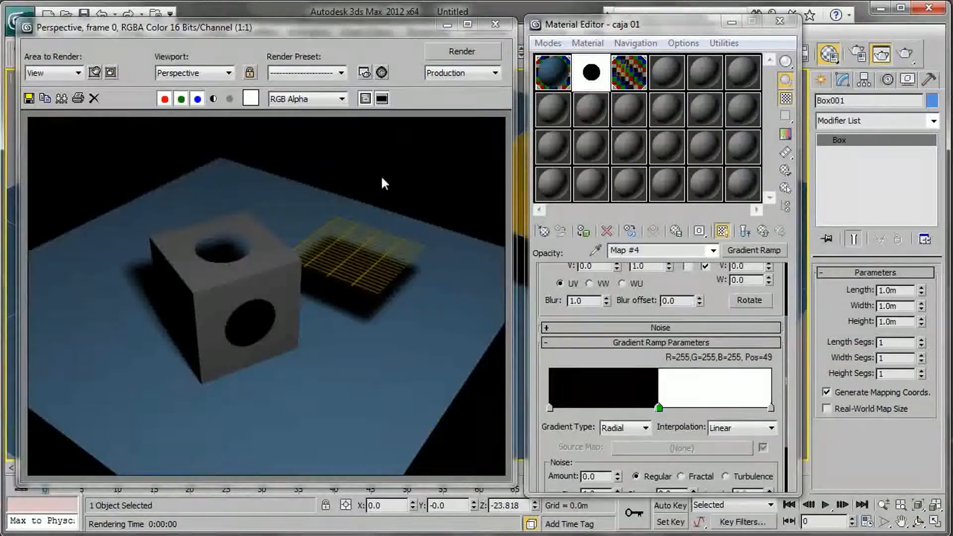
pyautogui.click(496, 24)
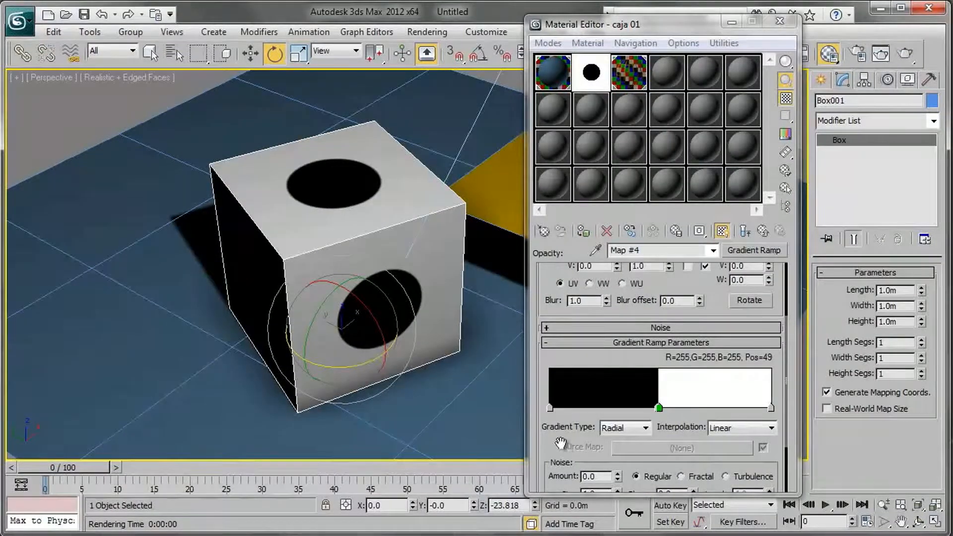
# Set the opacity map's U and V tiling to 15
pyautogui.moveTo(669, 290); pyautogui.dragTo(670, 352)
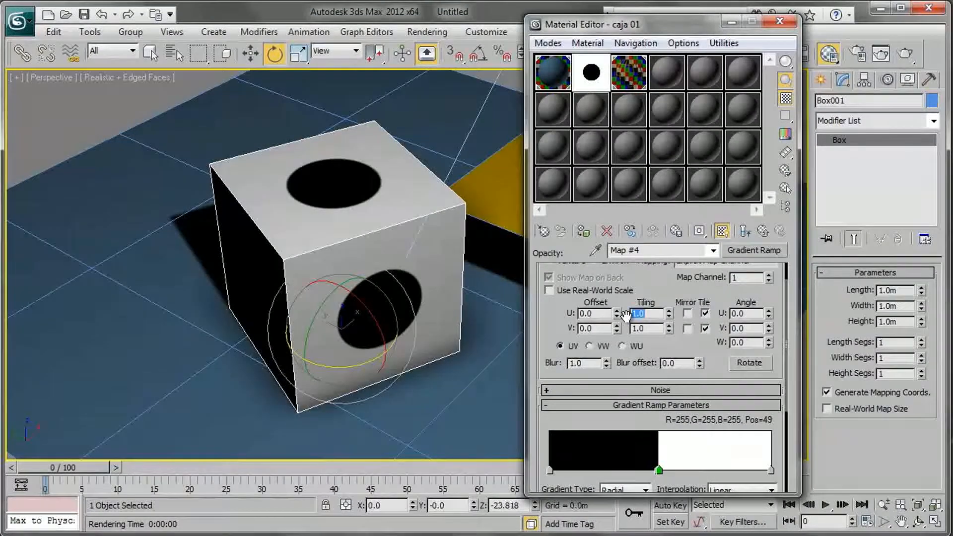
pyautogui.press('Tab')
pyautogui.write('15')
pyautogui.press('Return')
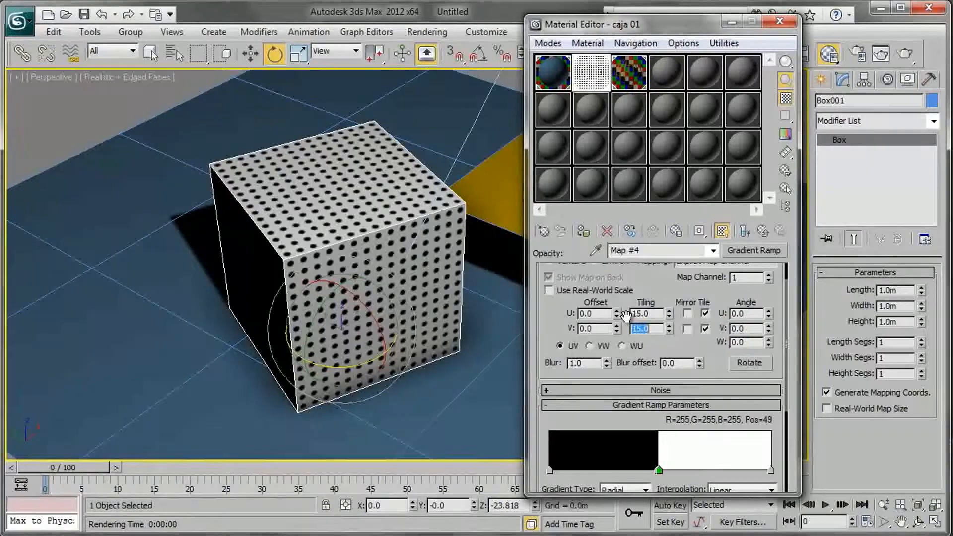
# Test render the perforated box and inspect it enlarged, closing the editor and the render window when done
pyautogui.moveTo(405, 289)
pyautogui.keyDown('alt'); pyautogui.mouseDown(button='middle')
pyautogui.moveTo(350, 273)
pyautogui.moveTo(402, 288)
pyautogui.mouseUp(button='middle'); pyautogui.keyUp('alt')
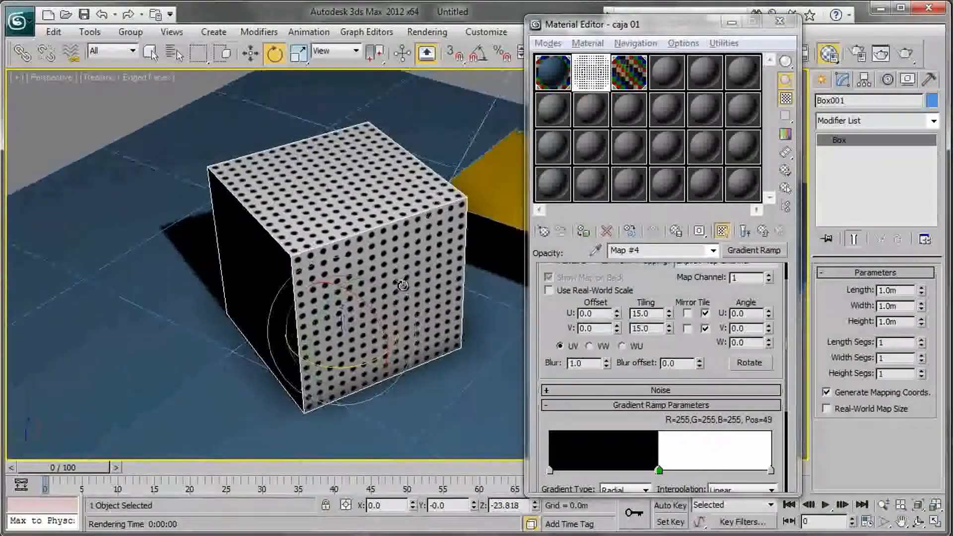
pyautogui.click(906, 52)
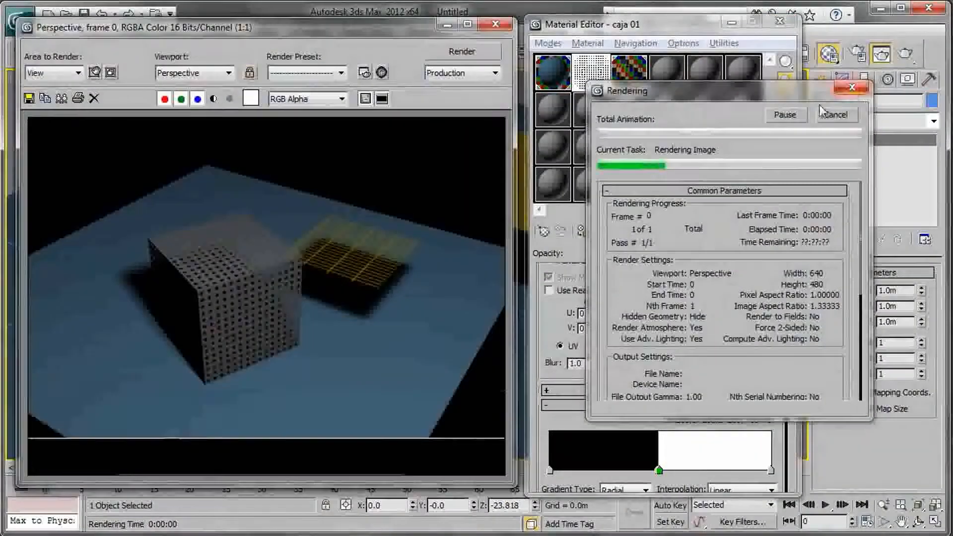
pyautogui.scroll(1, 238, 282)
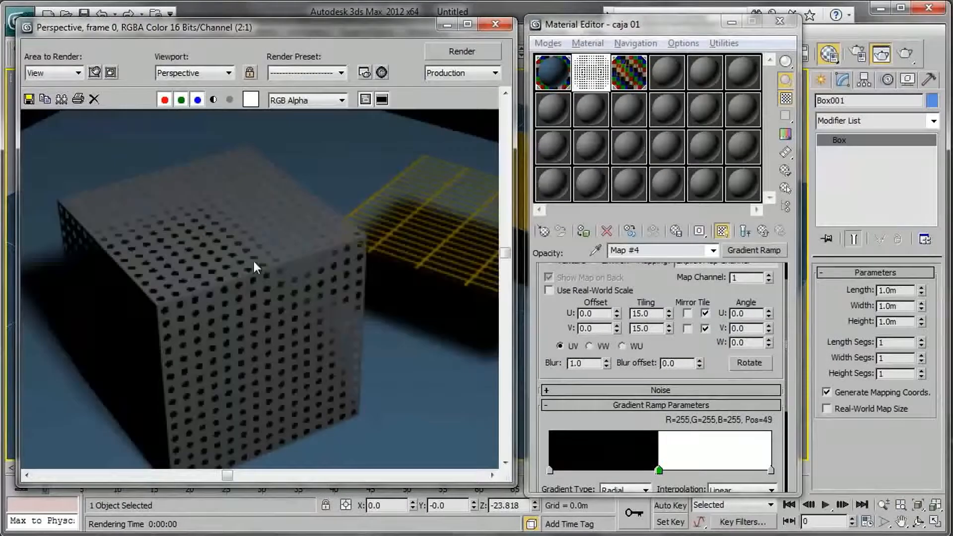
pyautogui.click(780, 21)
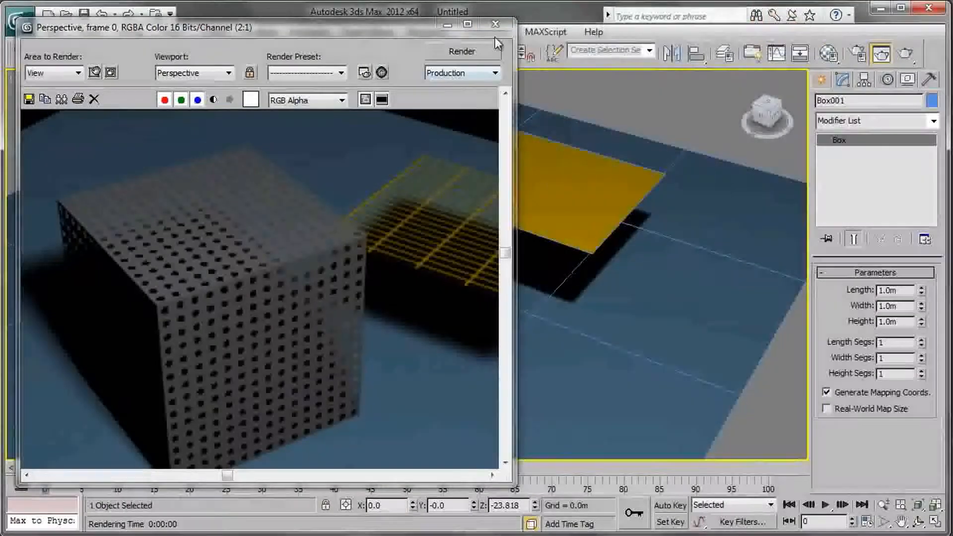
pyautogui.click(495, 24)
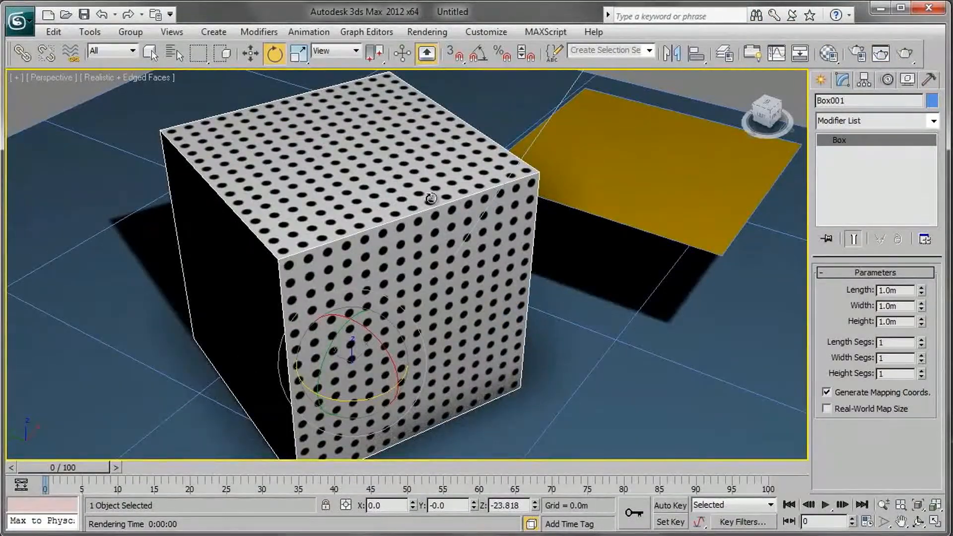
# Turn on safe frames and reframe the perspective view closer to the box for a test render
pyautogui.hotkey('shift', 'f')
pyautogui.moveTo(429, 177); pyautogui.dragTo(467, 223, button='middle')
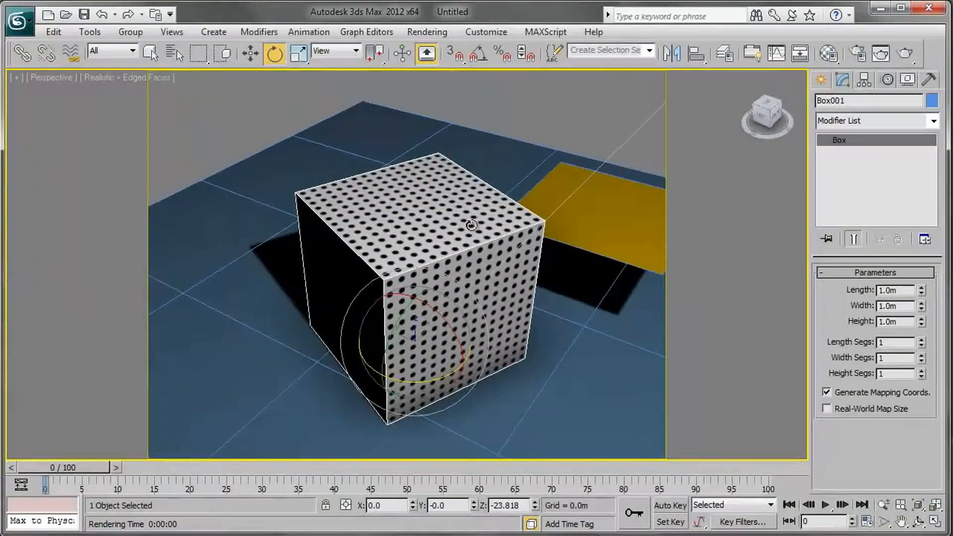
pyautogui.hotkey('shift', 'f')
pyautogui.hotkey('shift', 'f')
pyautogui.click(884, 505)
pyautogui.moveTo(489, 298); pyautogui.dragTo(494, 234)
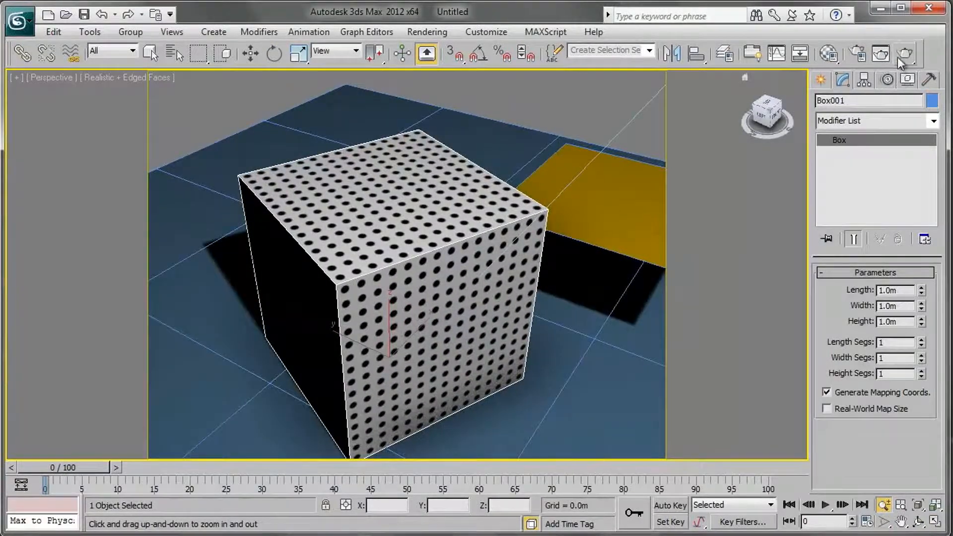
pyautogui.click(881, 53)
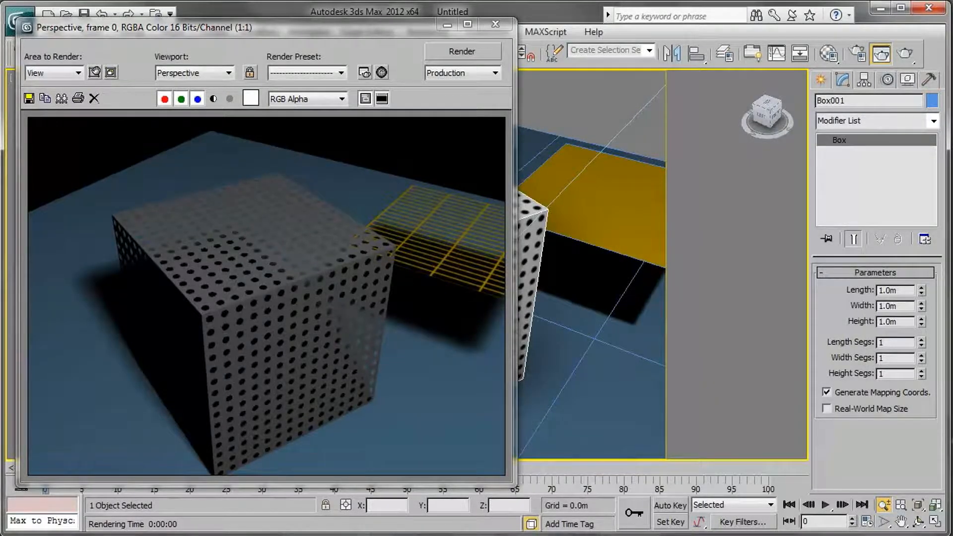
# Move the ramp's middle black flag to position 73 to enlarge the holes, and render the box again
pyautogui.click(829, 53)
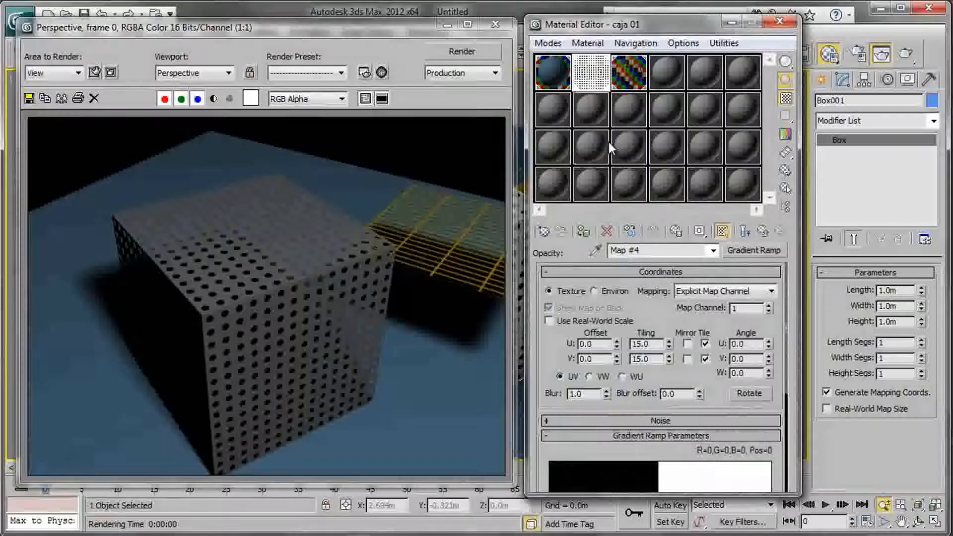
pyautogui.moveTo(561, 357); pyautogui.dragTo(559, 302)
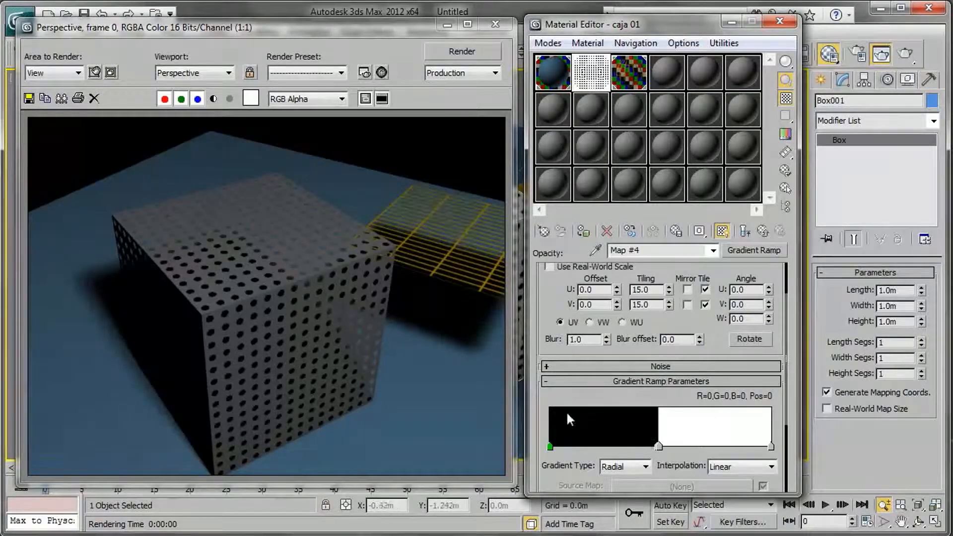
pyautogui.moveTo(659, 444); pyautogui.dragTo(713, 449)
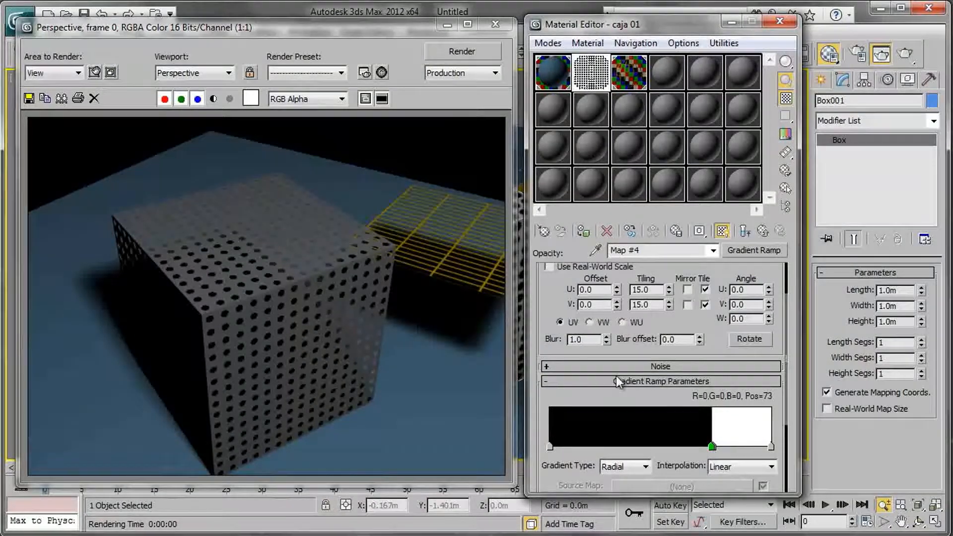
pyautogui.click(905, 55)
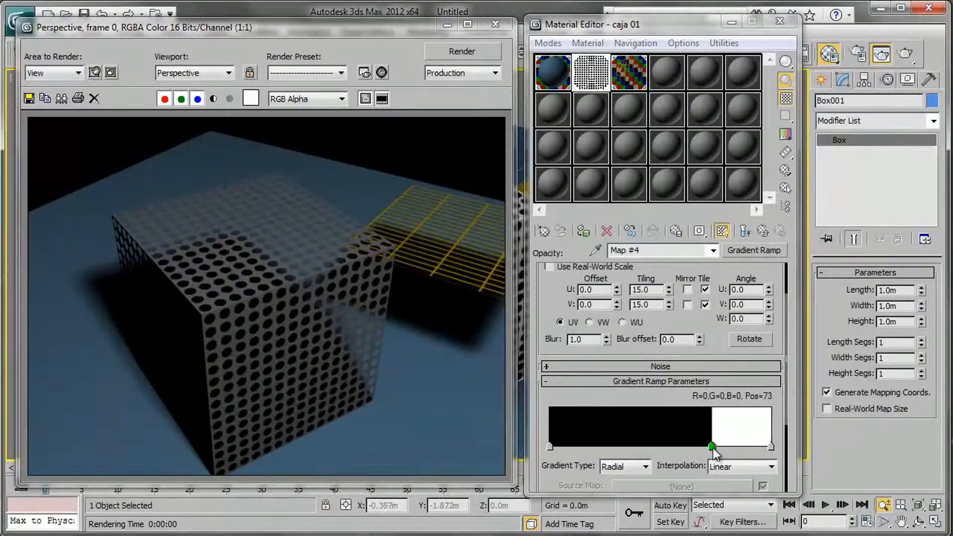
# Move the Gradient Ramp's middle flag to position 12 to shrink the holes, and render the box again
pyautogui.moveTo(713, 448); pyautogui.dragTo(577, 447)
pyautogui.moveTo(713, 446); pyautogui.dragTo(579, 451)
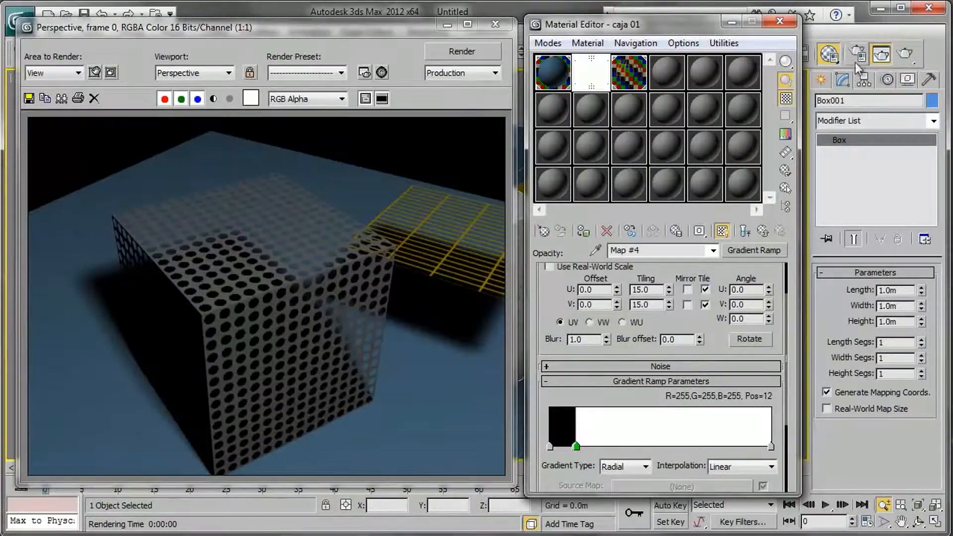
pyautogui.click(905, 53)
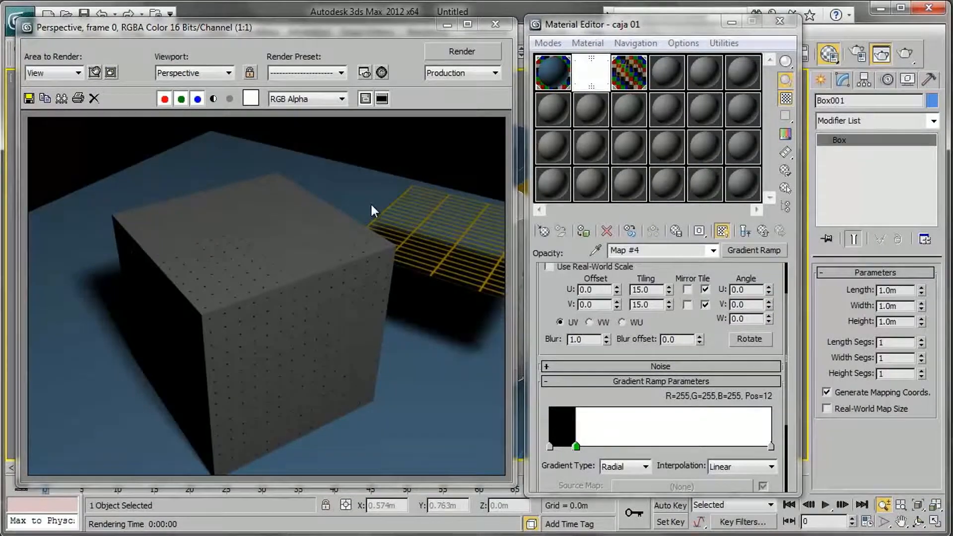
# Move the Gradient Ramp's middle flag to position 54 for medium-sized holes in the opacity map
pyautogui.moveTo(576, 446); pyautogui.dragTo(670, 447)
pyautogui.moveTo(574, 446); pyautogui.dragTo(668, 448)
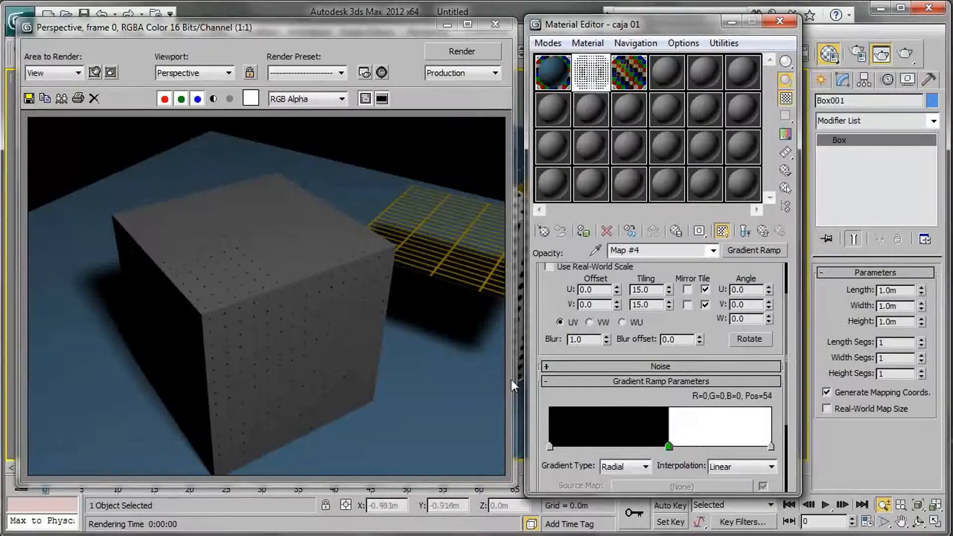
pyautogui.click(403, 327)
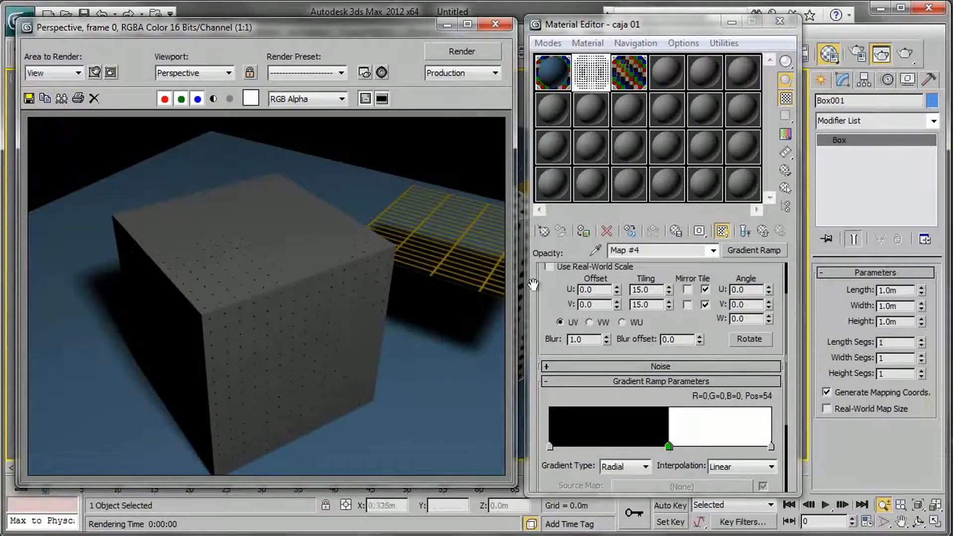
# Return to the caja 01 material, review its basic parameters and map channels, and browse the map types for Diffuse Color without assigning one
pyautogui.click(746, 230)
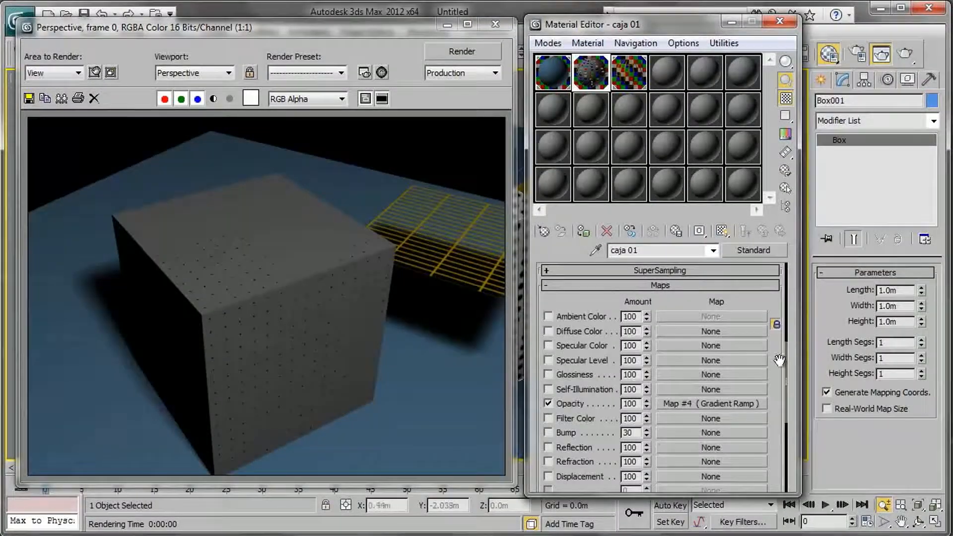
pyautogui.moveTo(784, 370); pyautogui.dragTo(785, 276)
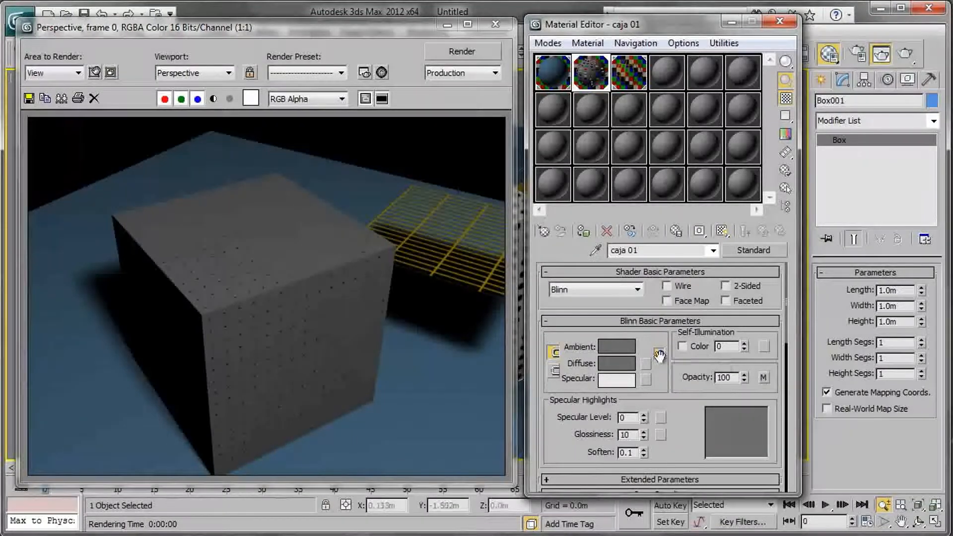
pyautogui.scroll(-5, 697, 318)
pyautogui.moveTo(697, 317); pyautogui.dragTo(670, 181)
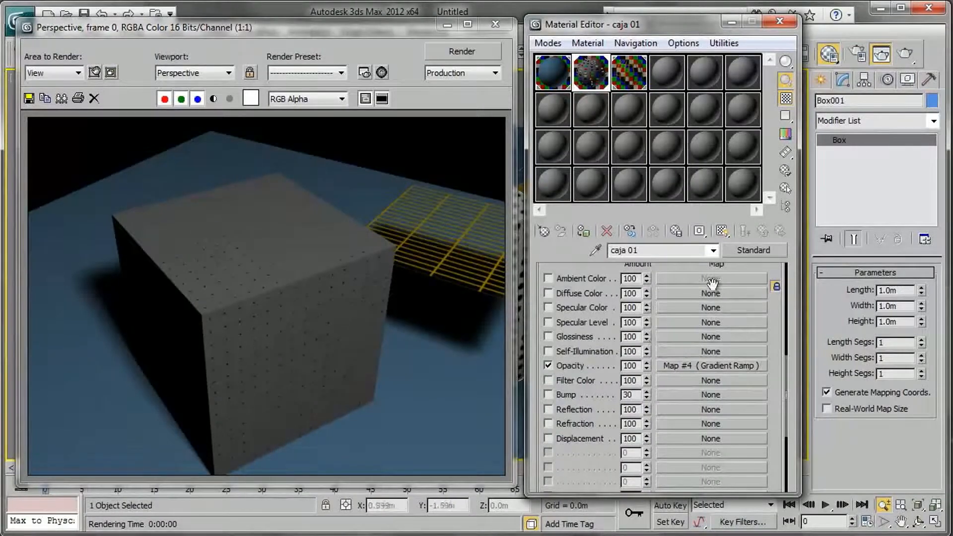
pyautogui.click(681, 293)
pyautogui.moveTo(522, 69); pyautogui.dragTo(462, 26)
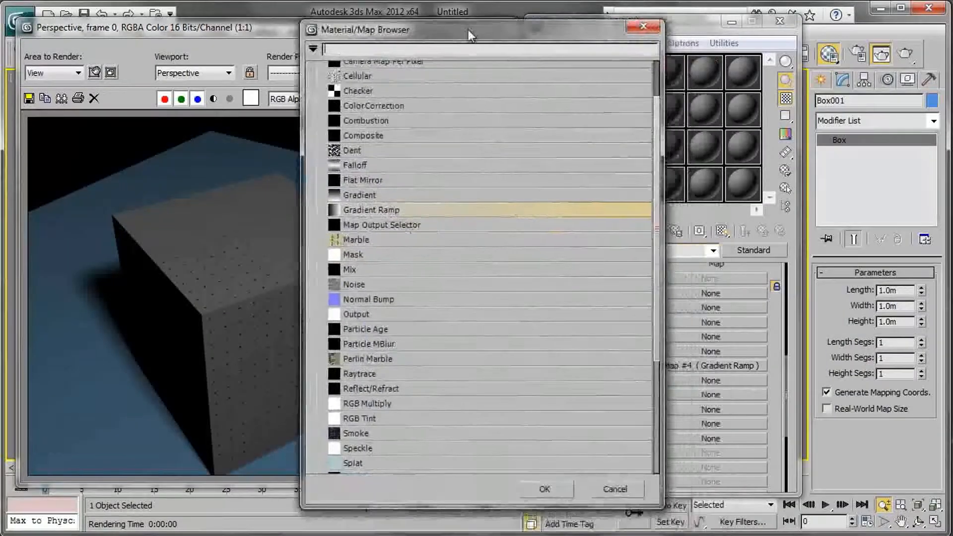
pyautogui.scroll(2, 641, 221)
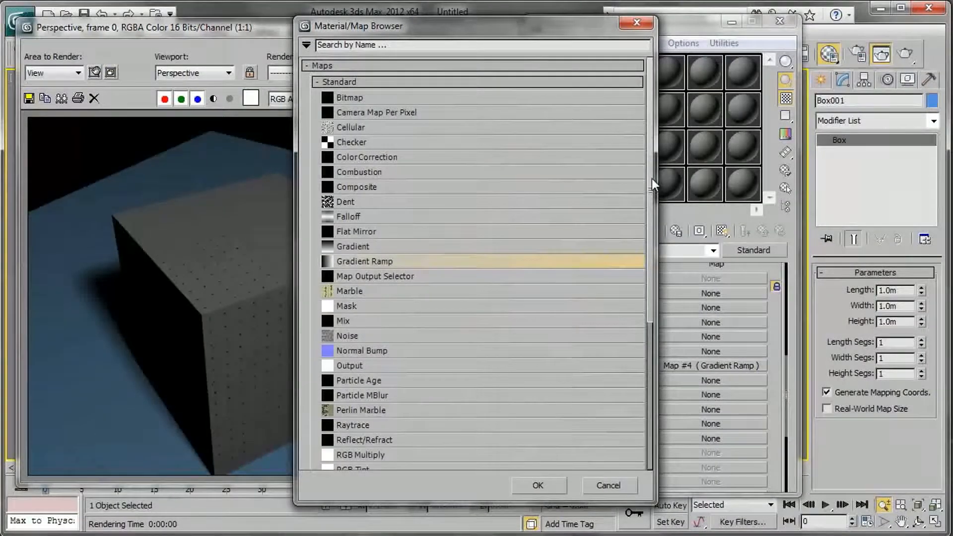
pyautogui.moveTo(651, 249); pyautogui.dragTo(648, 392)
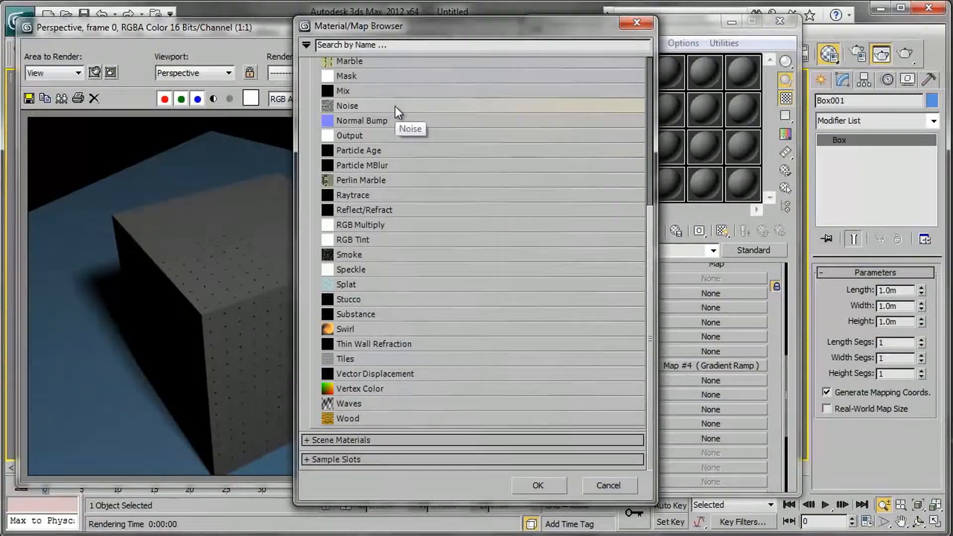
pyautogui.moveTo(648, 339); pyautogui.dragTo(653, 183)
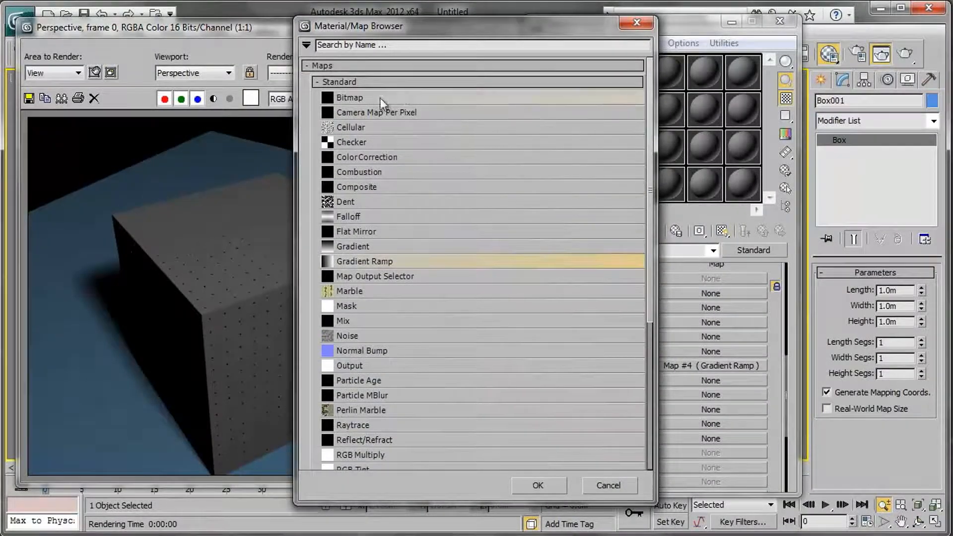
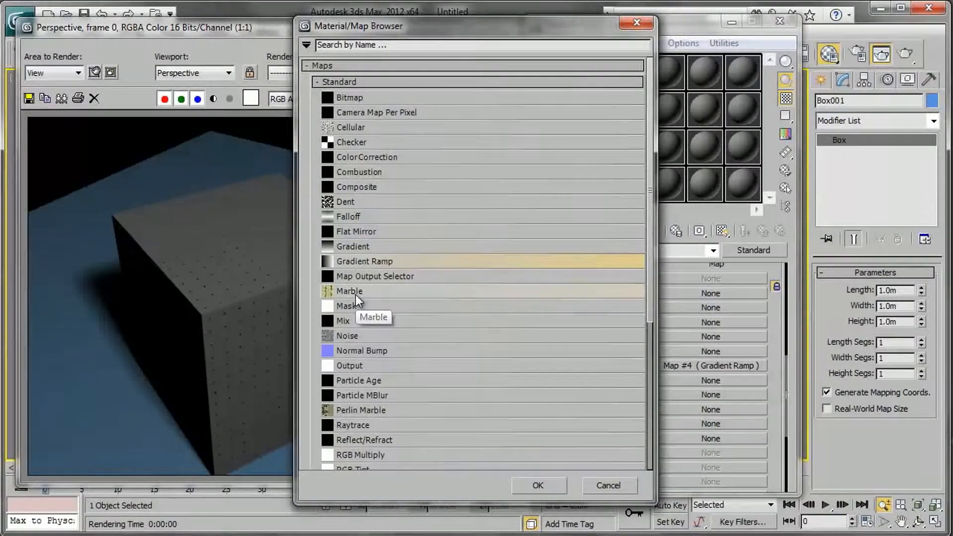
pyautogui.click(638, 25)
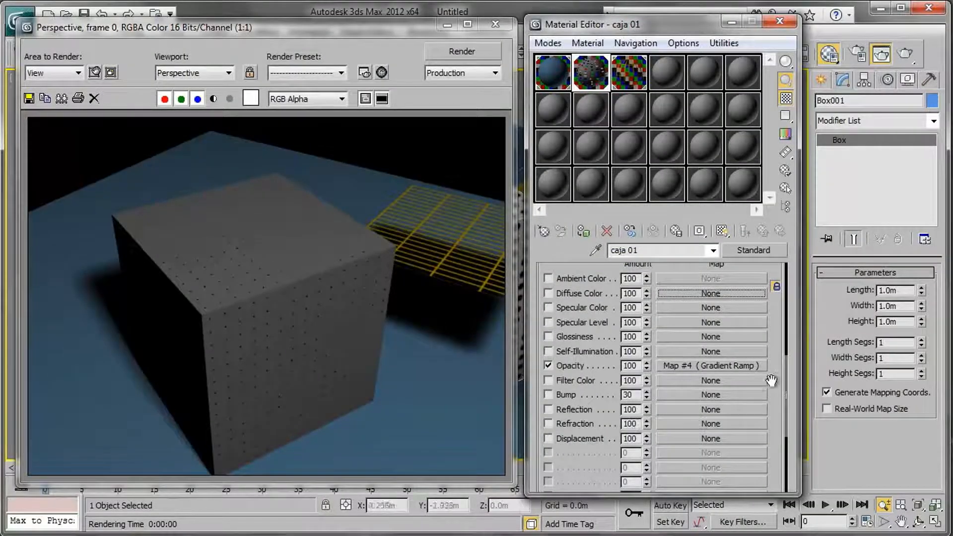
pyautogui.moveTo(785, 380); pyautogui.dragTo(783, 286)
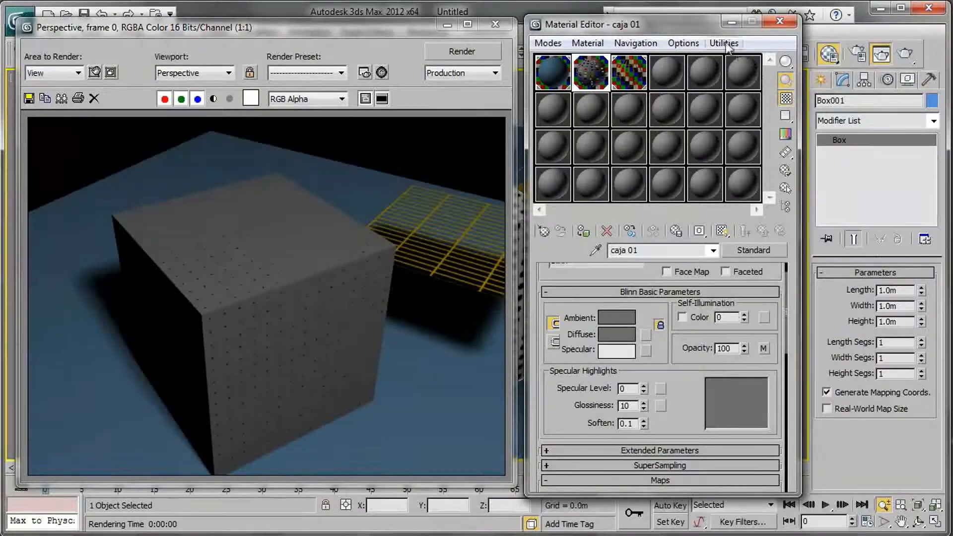
pyautogui.moveTo(695, 31); pyautogui.dragTo(713, 35)
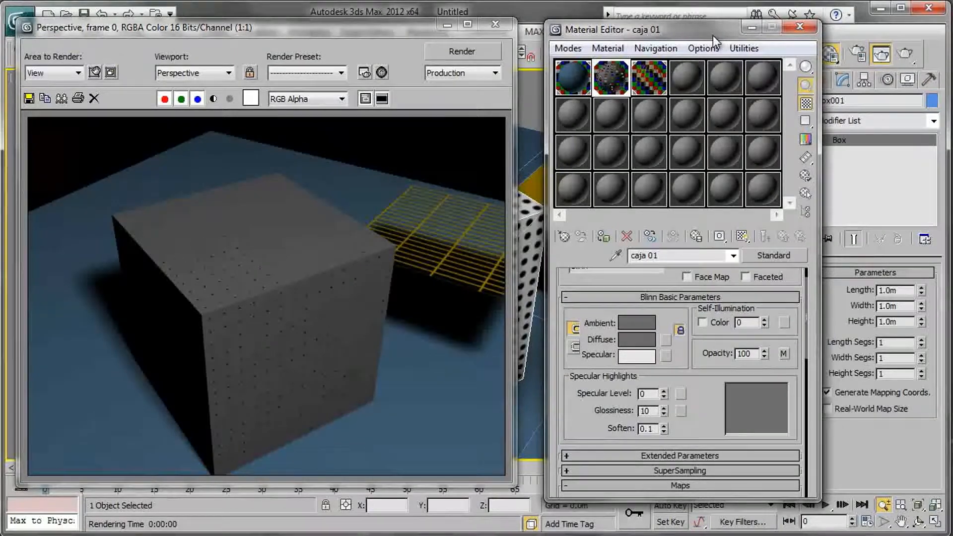
pyautogui.moveTo(284, 33); pyautogui.dragTo(299, 32)
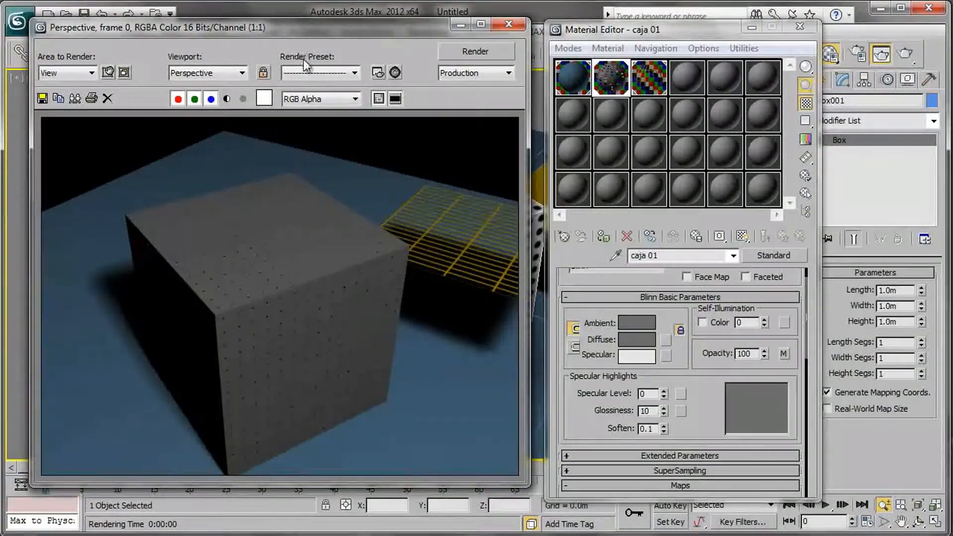